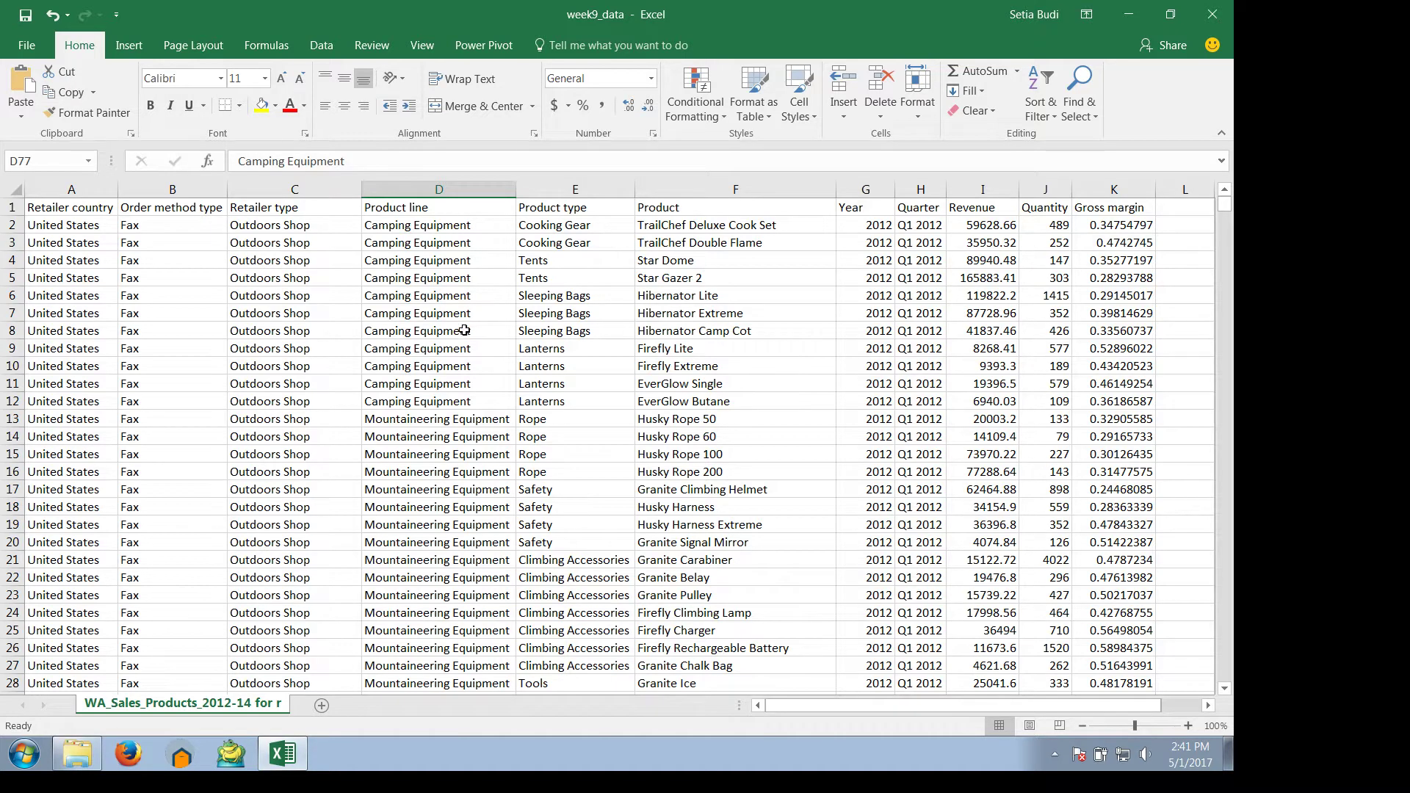
Examine the Retailer country column through its rows to see which countries the sales data covers.
{"action": "left_click", "coordinate": [305, 496]}
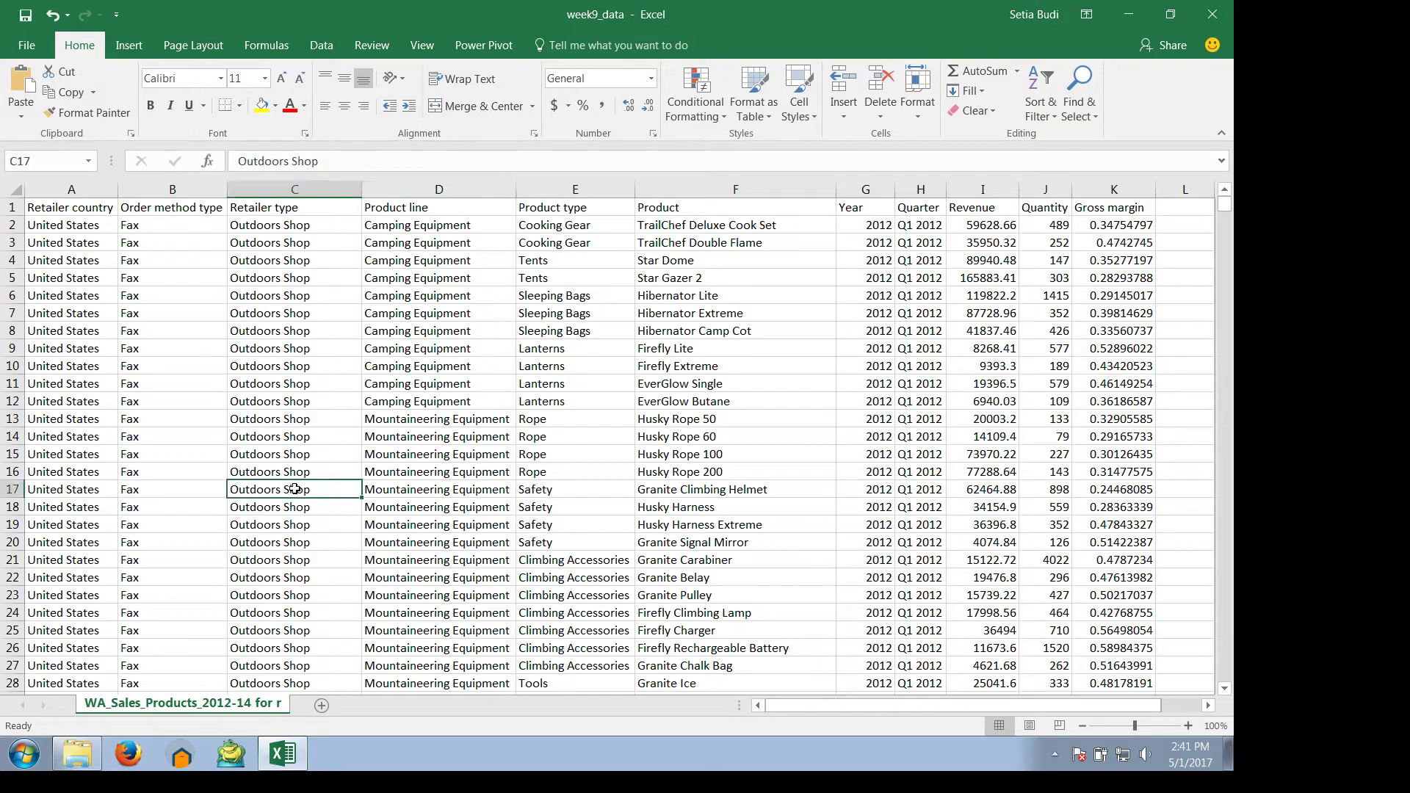
{"action": "left_click", "coordinate": [84, 209]}
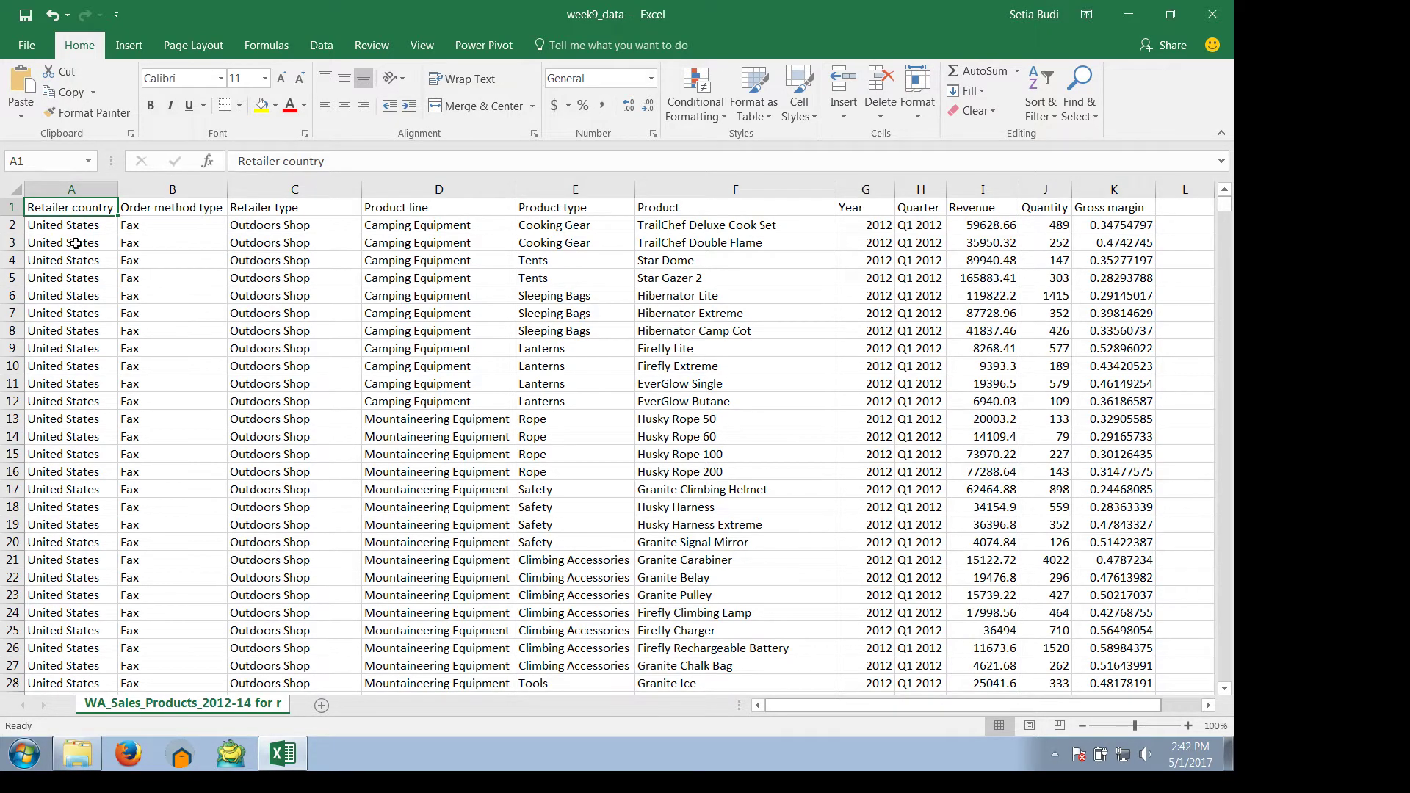
{"action": "scroll", "coordinate": [76, 402], "scroll_direction": "down", "scroll_amount": 16}
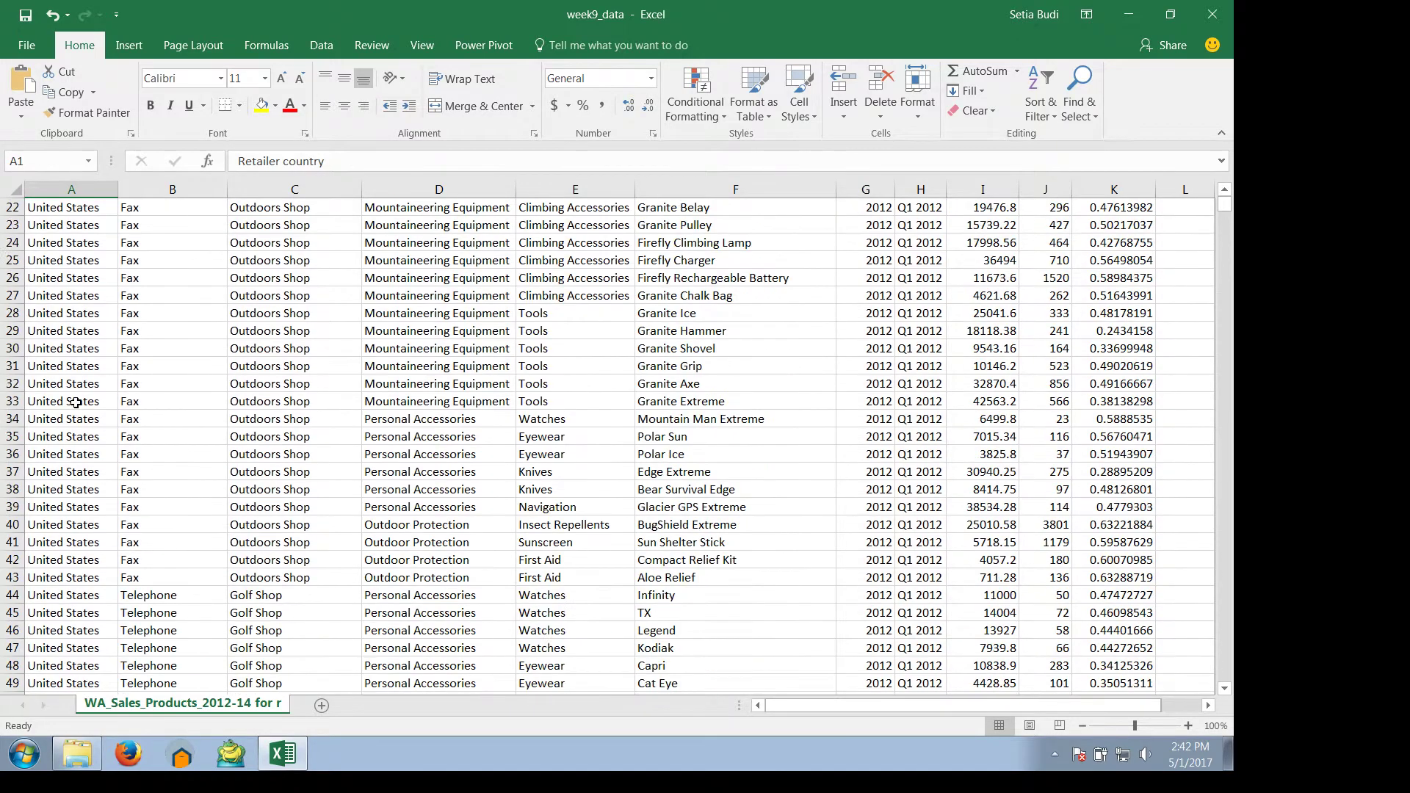
{"action": "scroll", "coordinate": [76, 402], "scroll_direction": "down", "scroll_amount": 20}
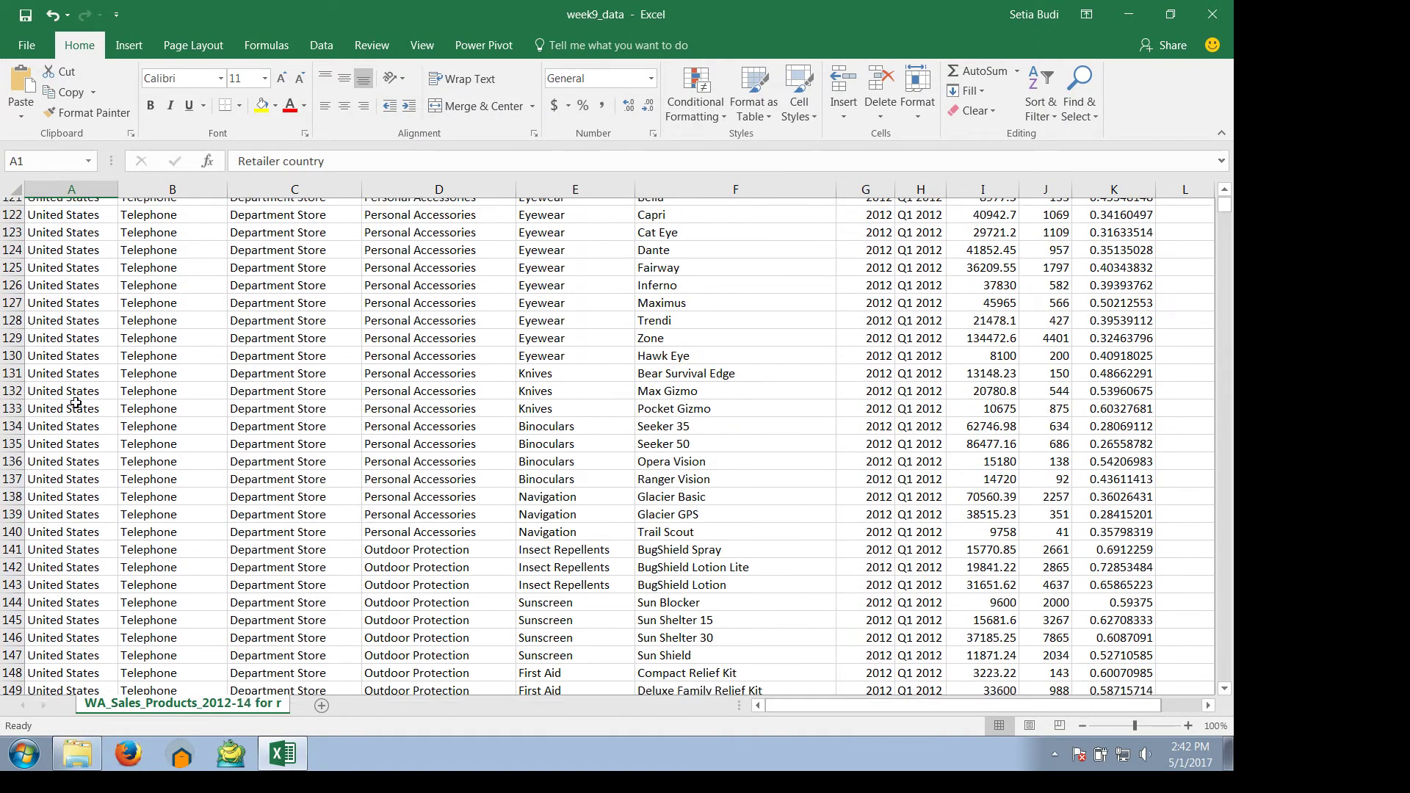
{"action": "scroll", "coordinate": [75, 402], "scroll_direction": "down", "scroll_amount": 20}
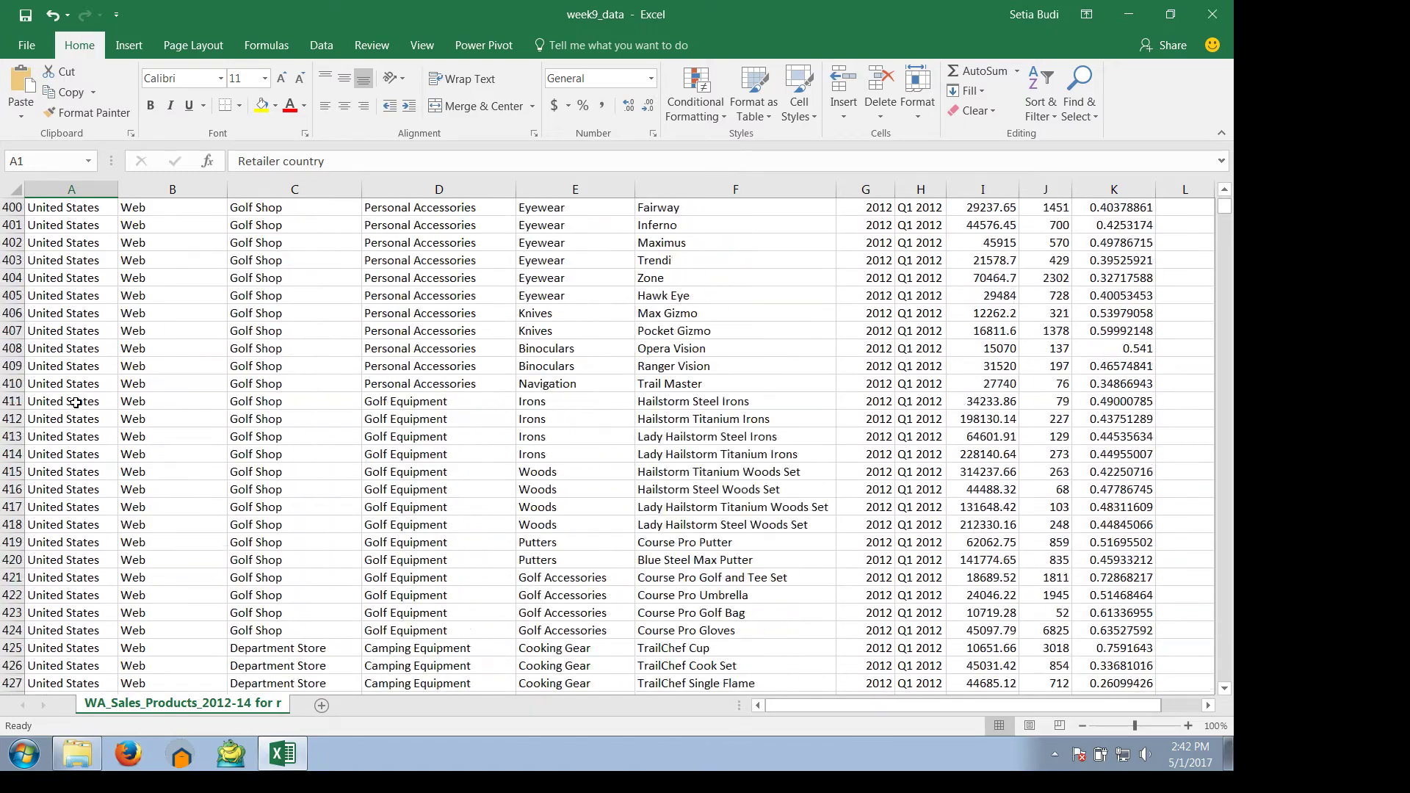
{"action": "scroll", "coordinate": [75, 402], "scroll_direction": "down", "scroll_amount": 20}
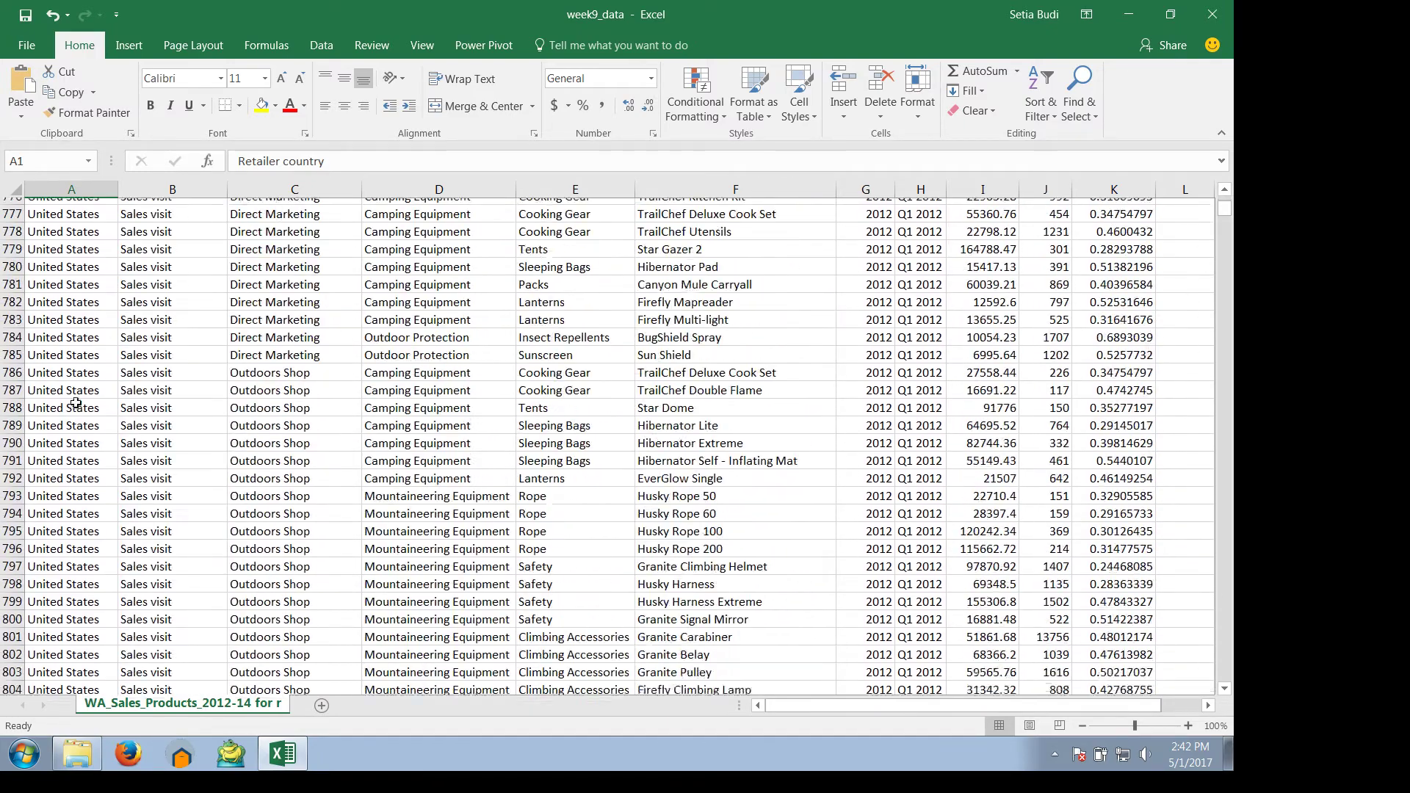
{"action": "scroll", "coordinate": [75, 402], "scroll_direction": "down", "scroll_amount": 20}
{"action": "scroll", "coordinate": [76, 403], "scroll_direction": "up", "scroll_amount": 20}
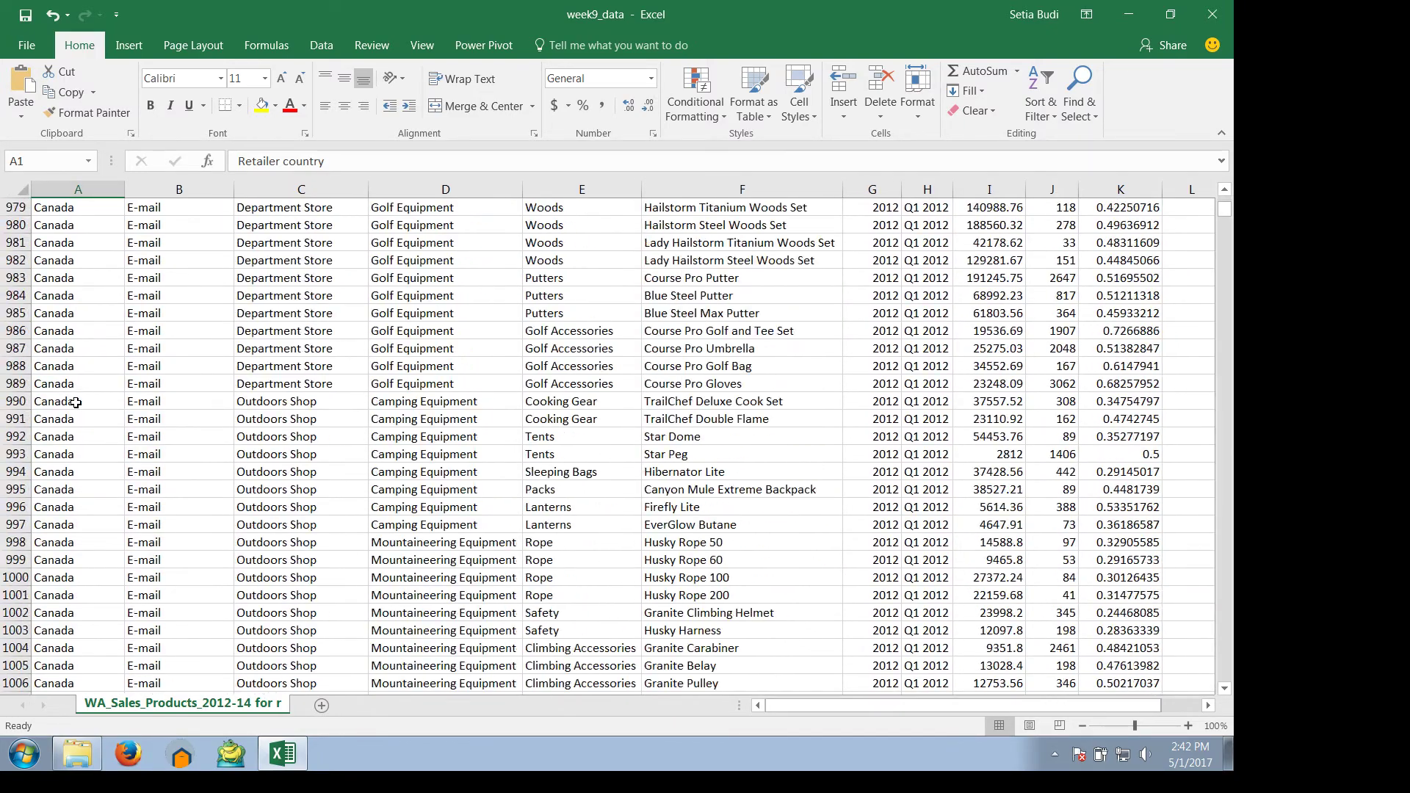
{"action": "scroll", "coordinate": [76, 403], "scroll_direction": "up", "scroll_amount": 20}
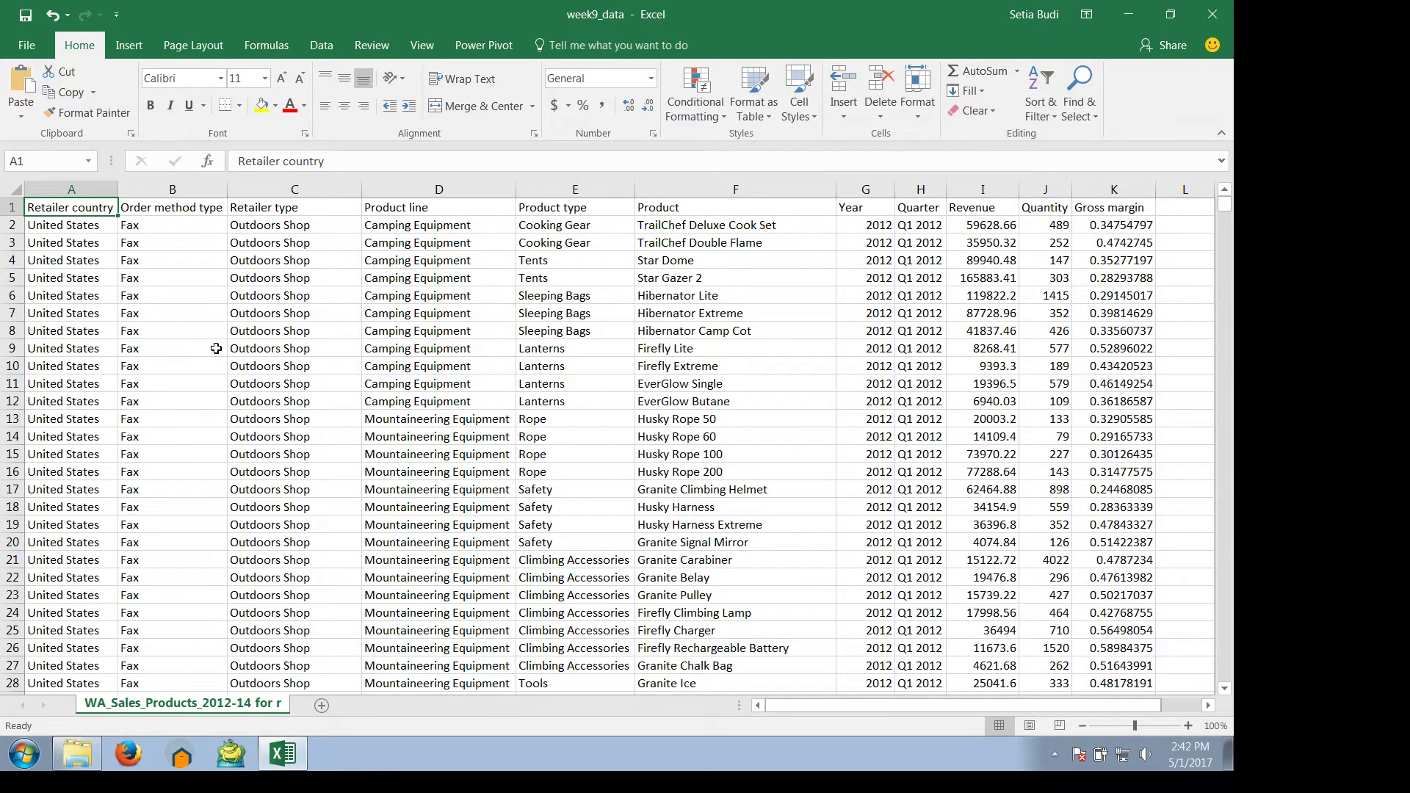
Examine the Order method type column down its rows to see the different ordering methods.
{"action": "left_click", "coordinate": [184, 209]}
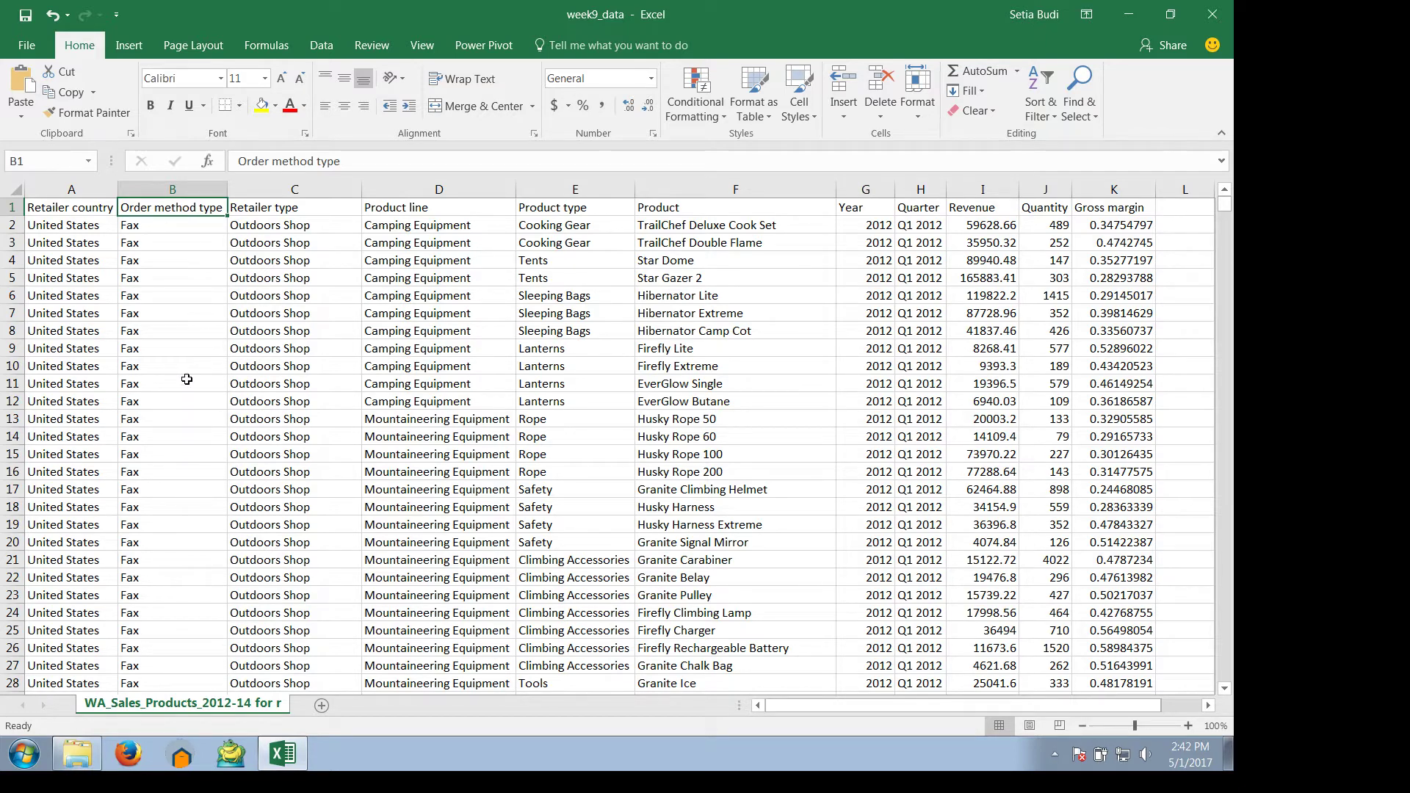
{"action": "left_click", "coordinate": [169, 318]}
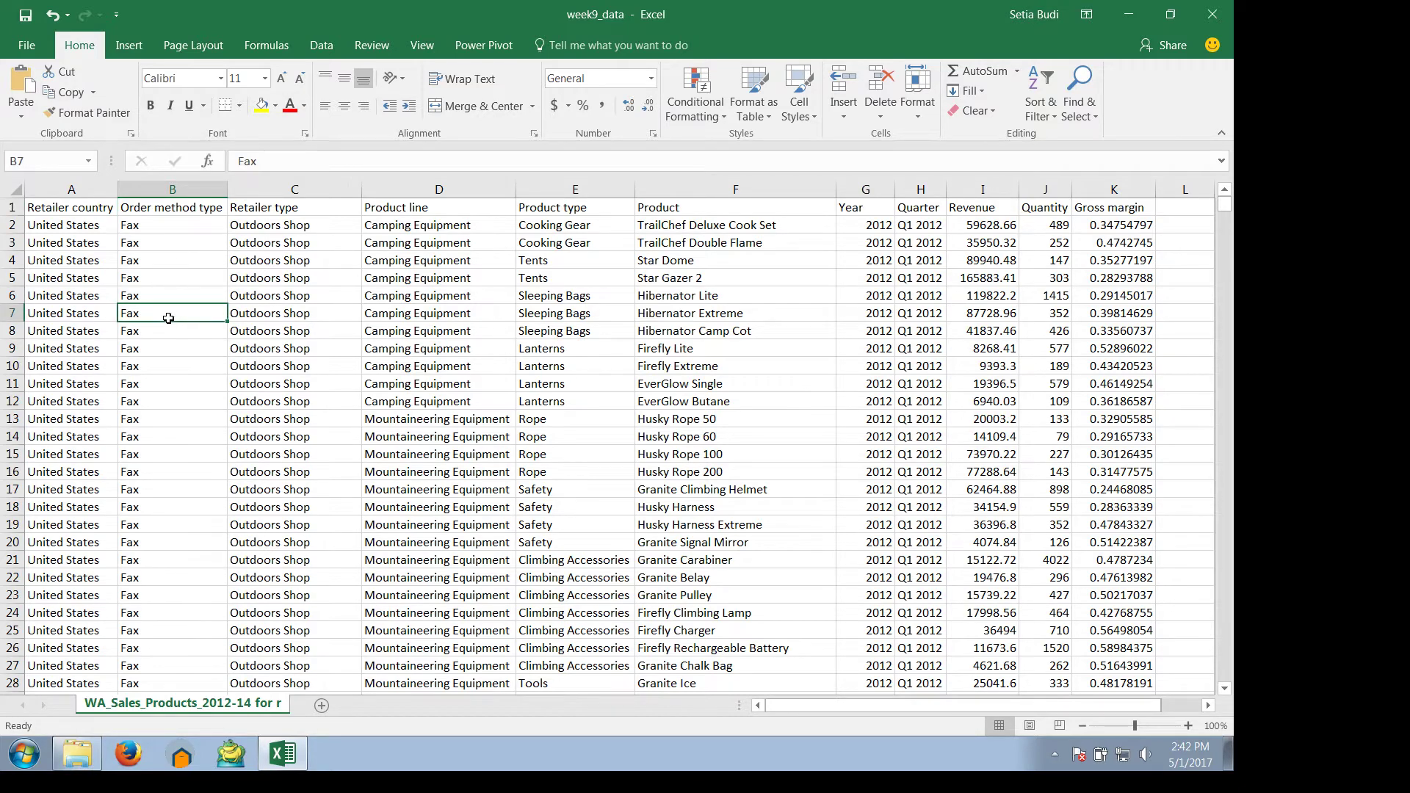
{"action": "scroll", "coordinate": [168, 318], "scroll_direction": "down", "scroll_amount": 20}
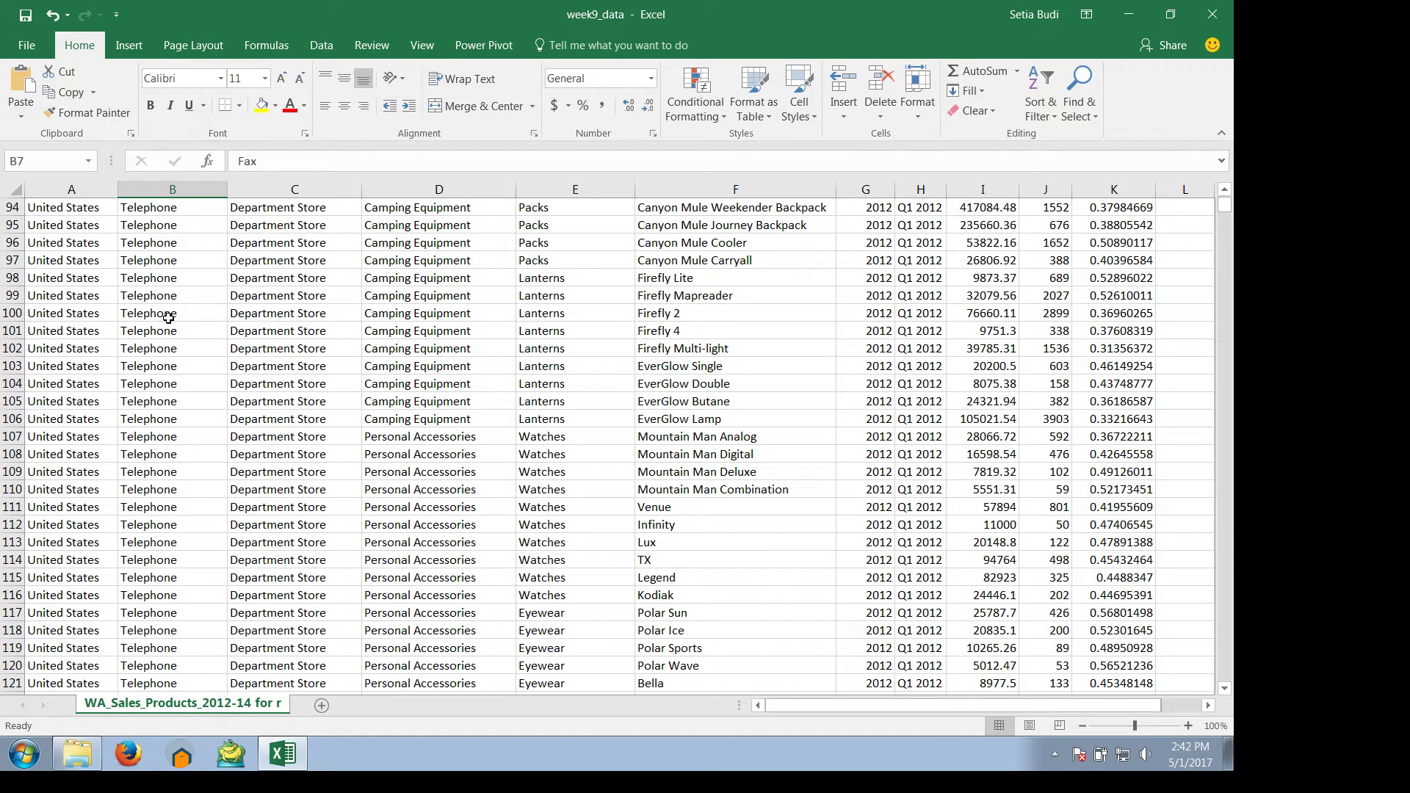
{"action": "scroll", "coordinate": [168, 318], "scroll_direction": "down", "scroll_amount": 20}
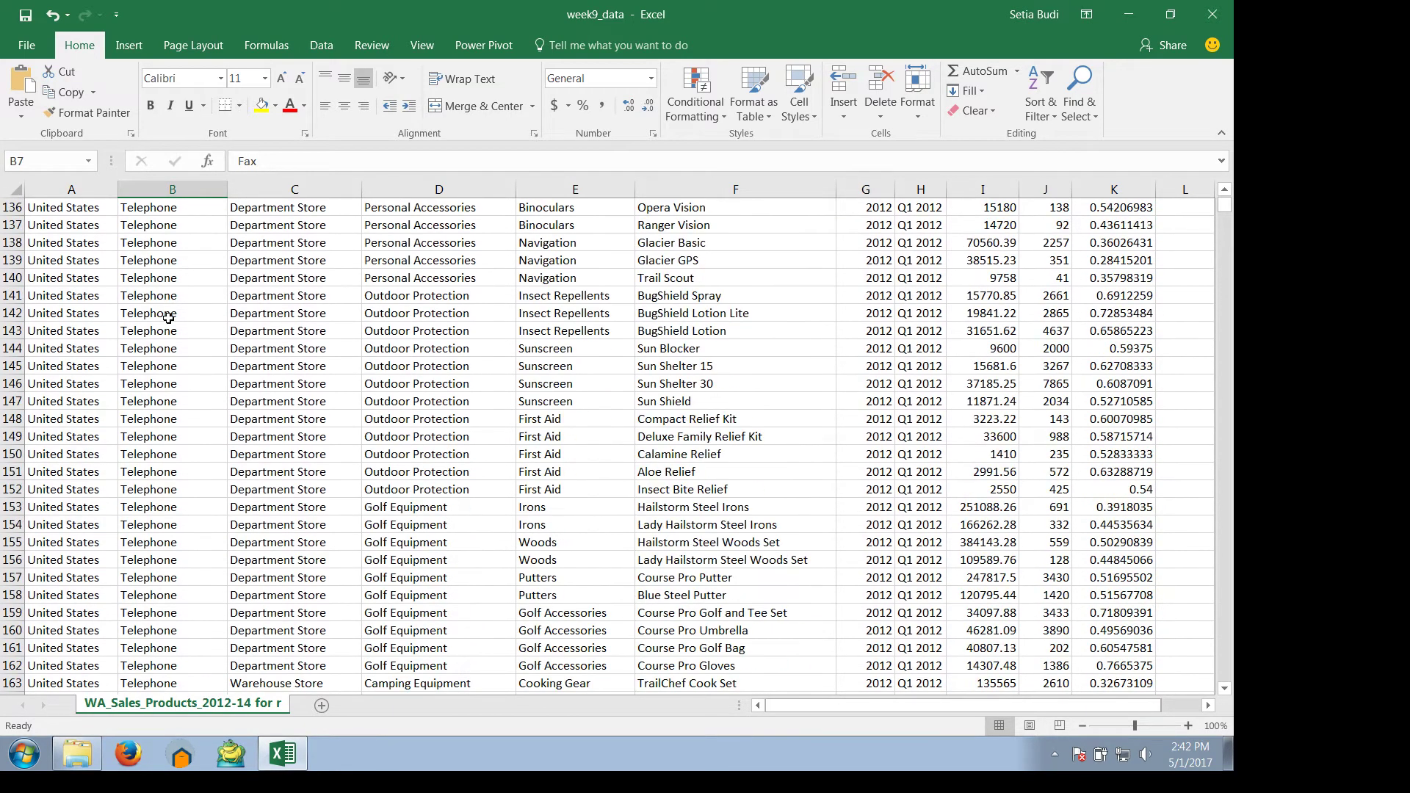
{"action": "scroll", "coordinate": [168, 318], "scroll_direction": "down", "scroll_amount": 20}
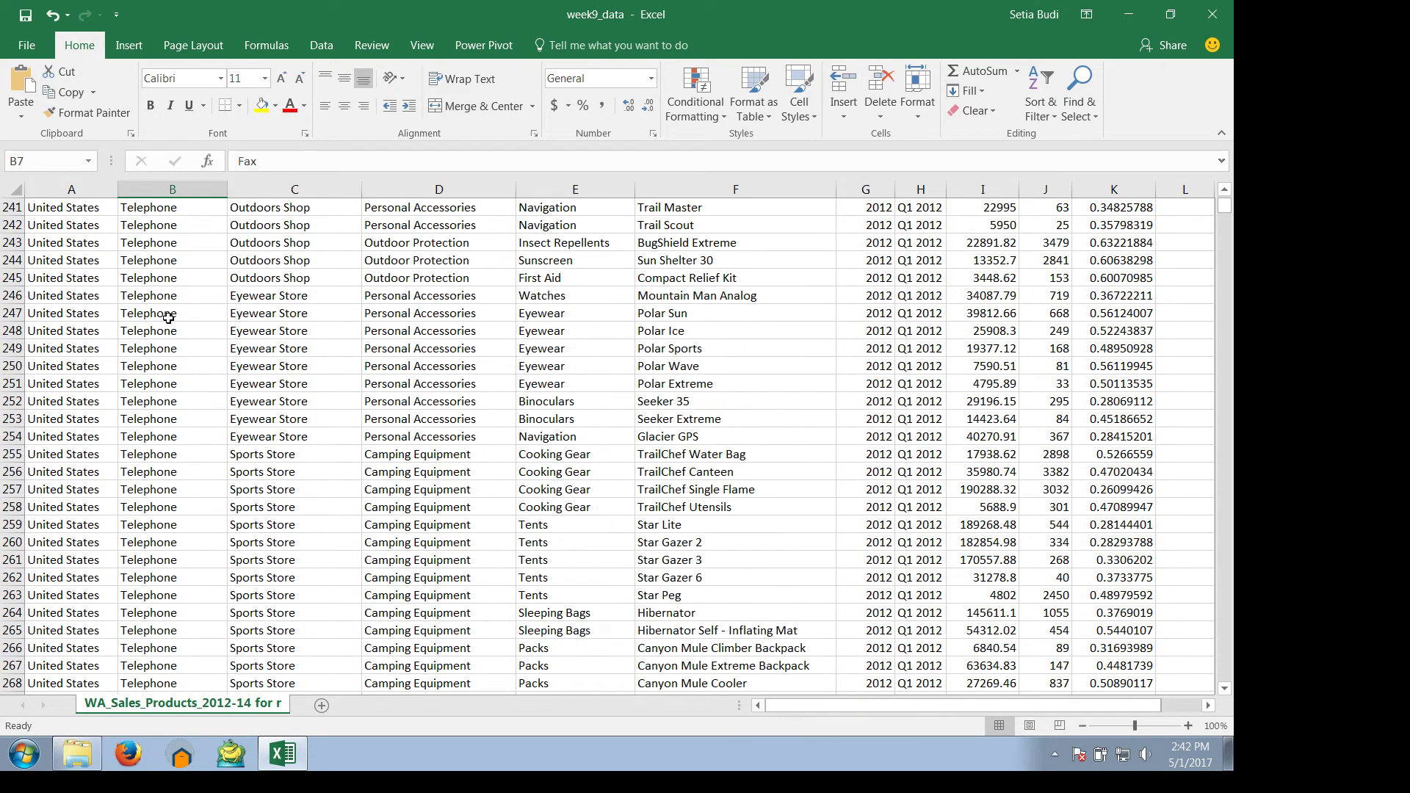
{"action": "scroll", "coordinate": [168, 318], "scroll_direction": "down", "scroll_amount": 20}
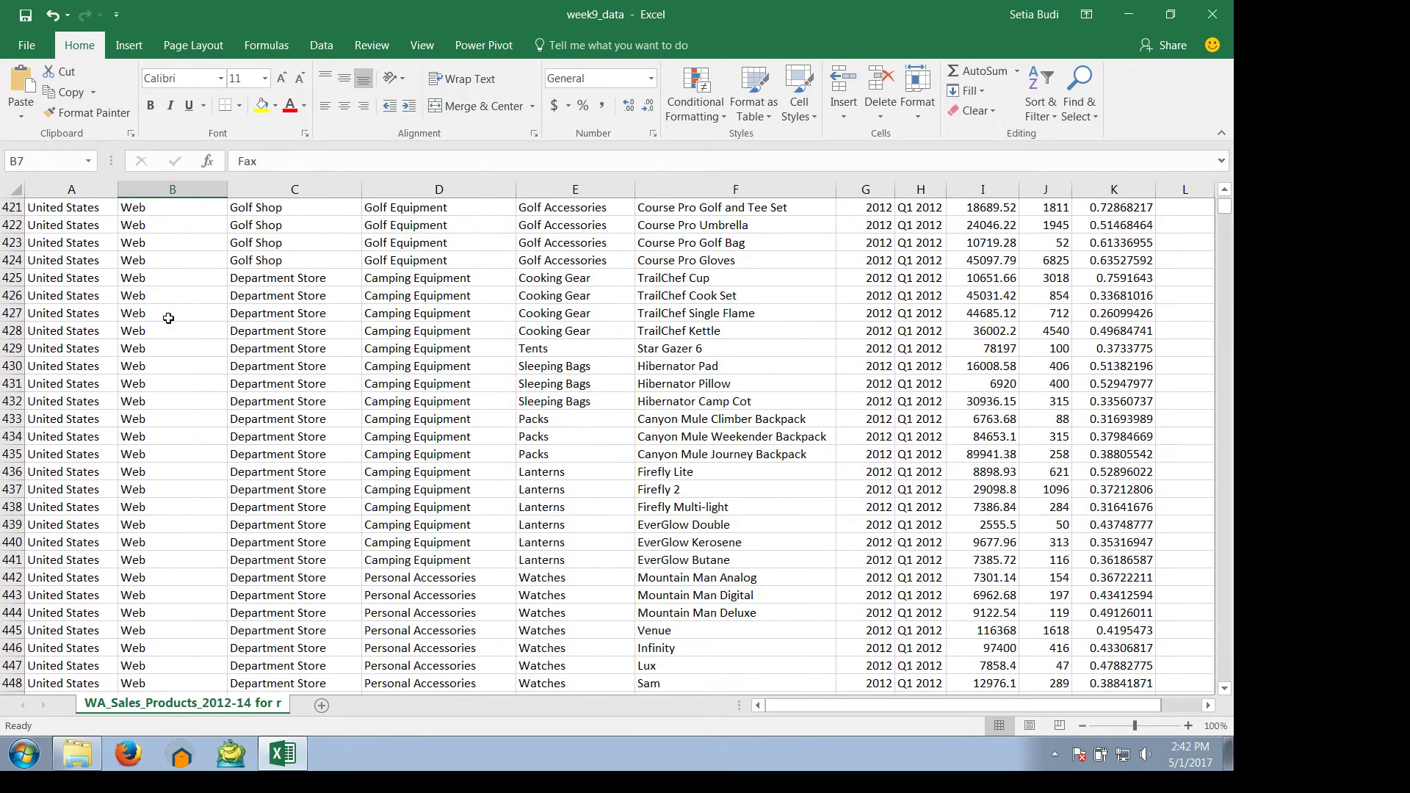
{"action": "scroll", "coordinate": [169, 318], "scroll_direction": "down", "scroll_amount": 20}
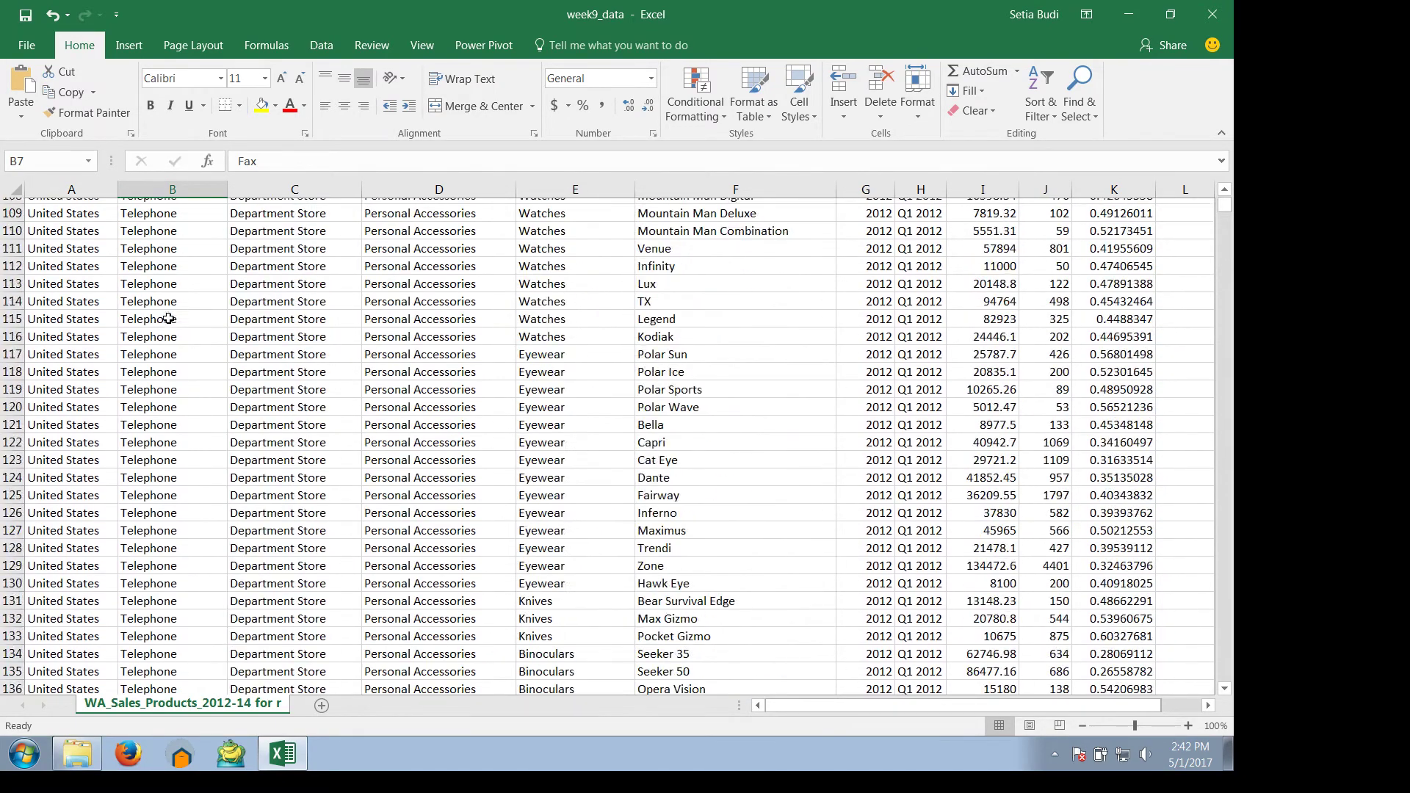
{"action": "key", "text": "ctrl+BackSpace"}
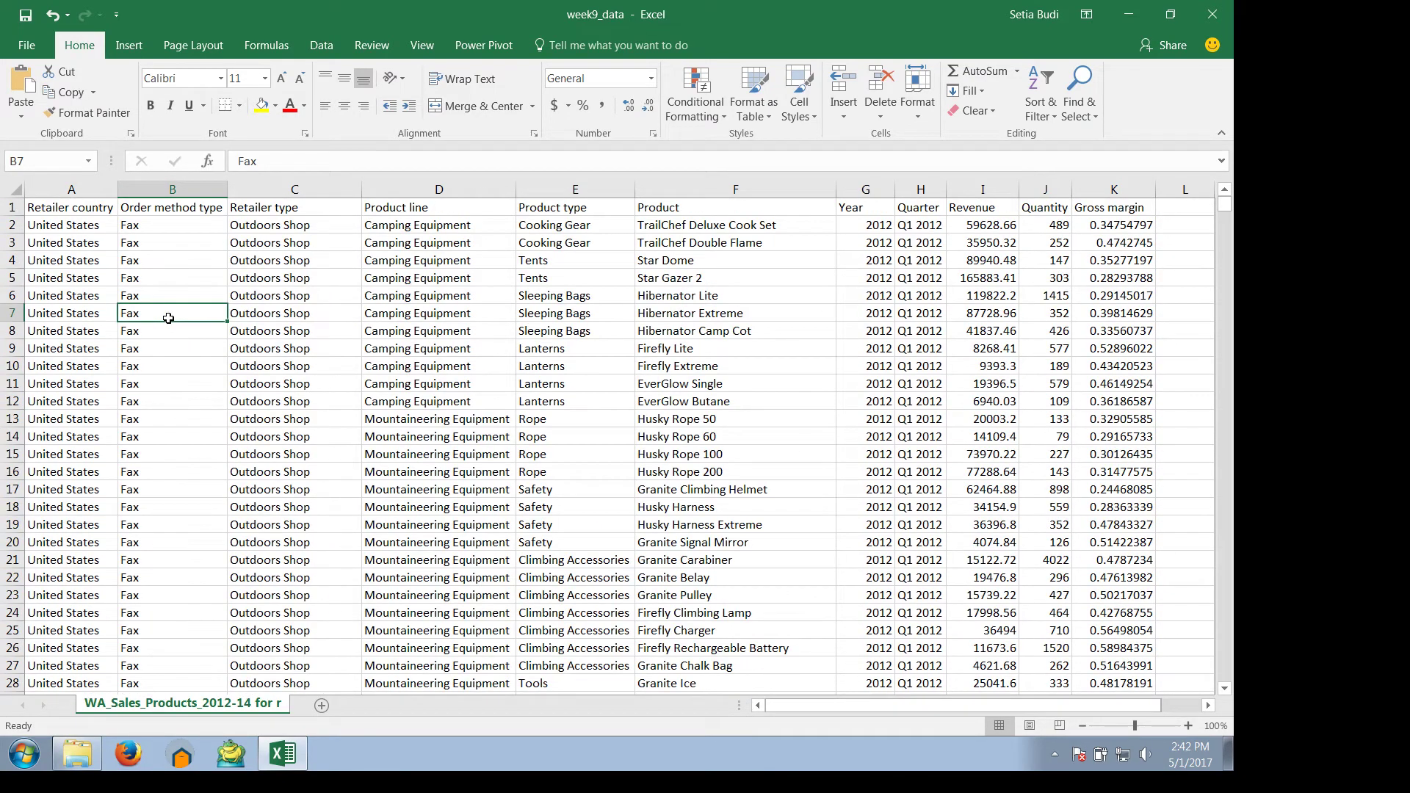
{"action": "left_click", "coordinate": [152, 209]}
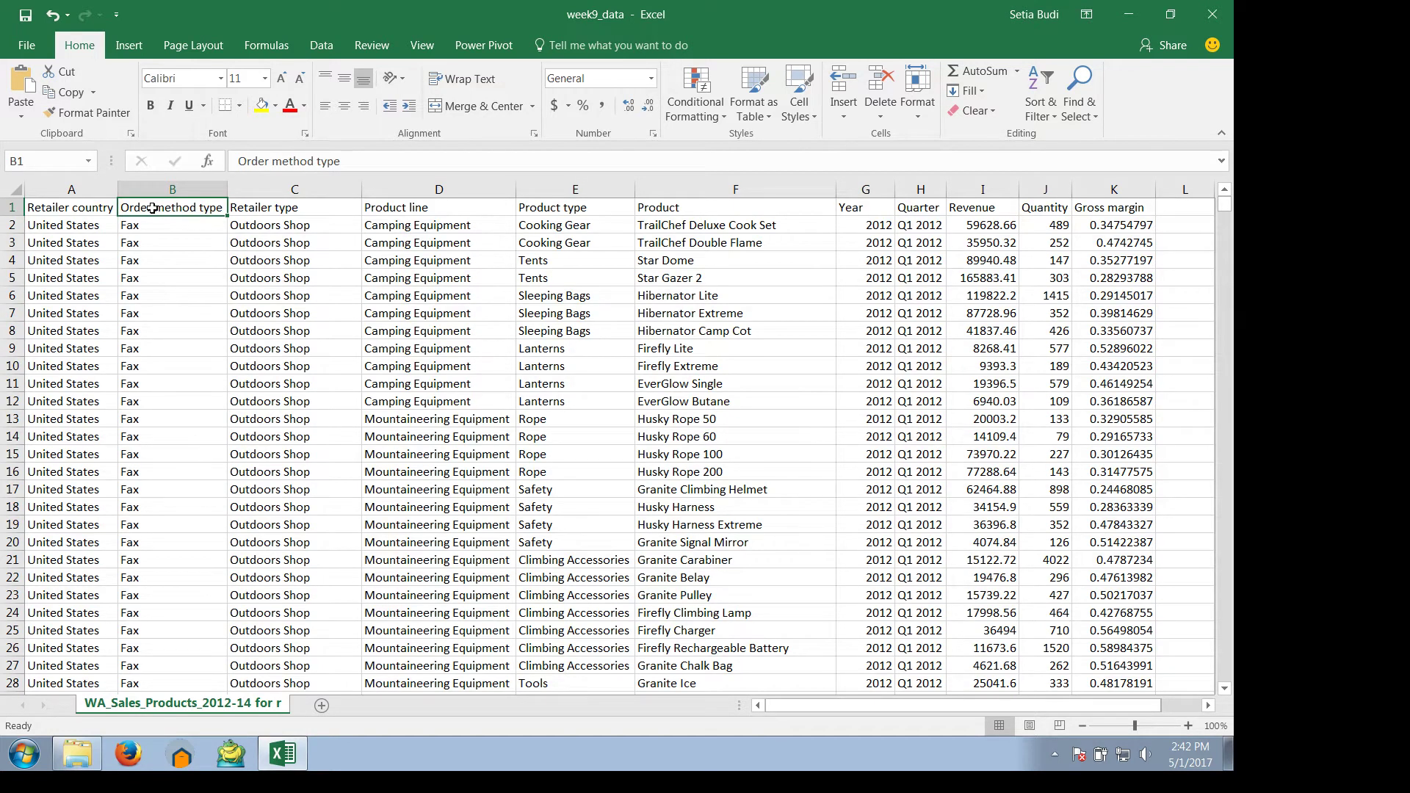
Examine the Retailer type column down its rows to see the kinds of stores recorded.
{"action": "left_click", "coordinate": [270, 210]}
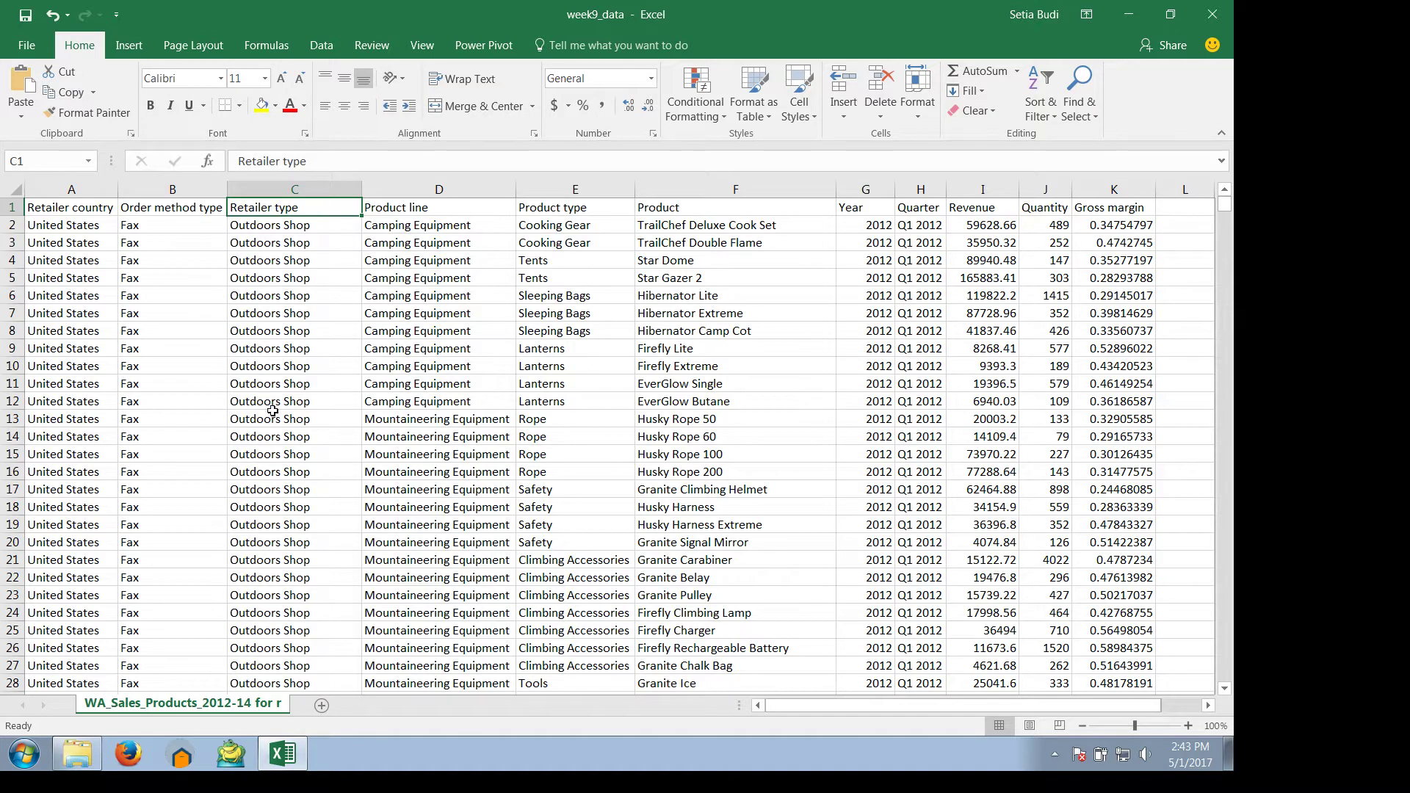
{"action": "left_click", "coordinate": [286, 347]}
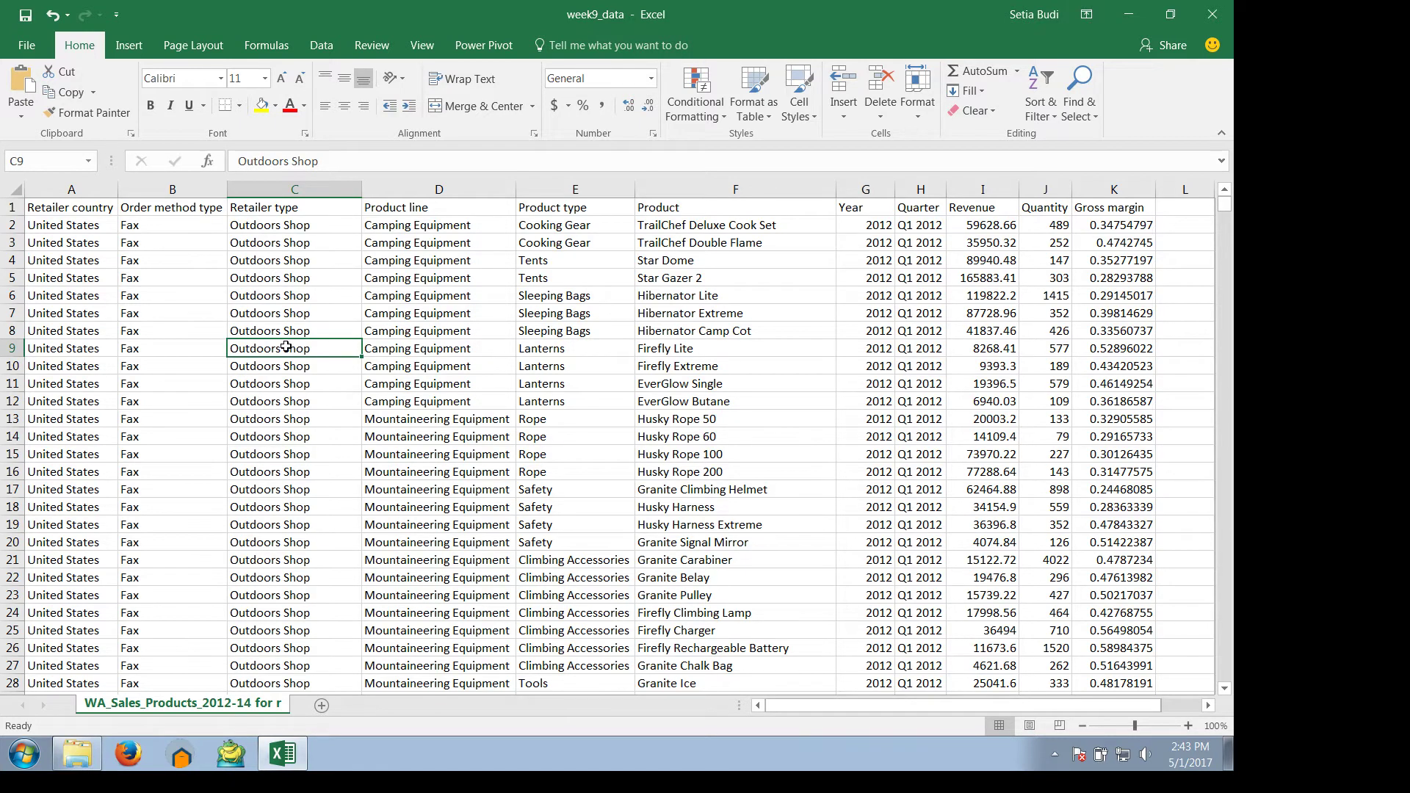
{"action": "scroll", "coordinate": [285, 347], "scroll_direction": "down", "scroll_amount": 20}
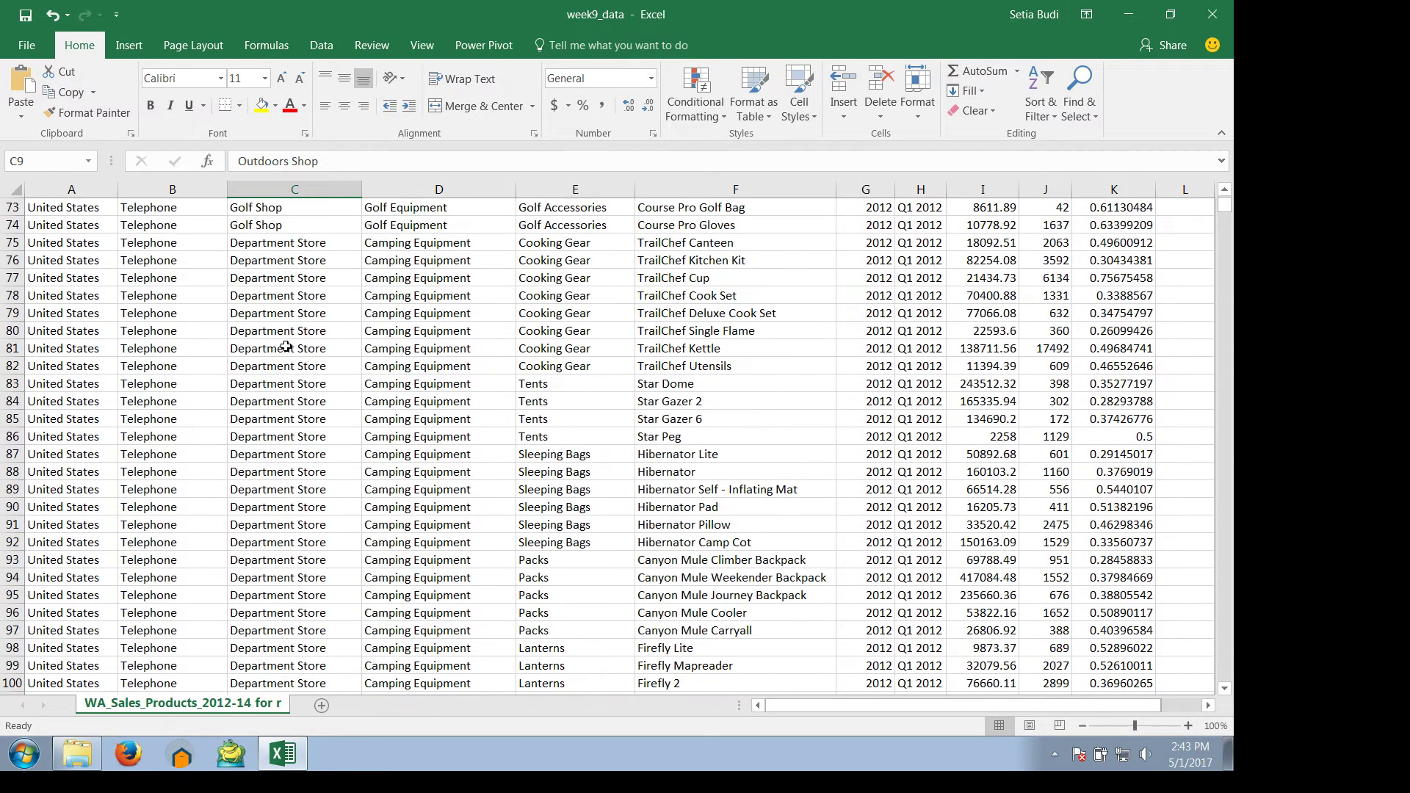
{"action": "scroll", "coordinate": [286, 347], "scroll_direction": "down", "scroll_amount": 2}
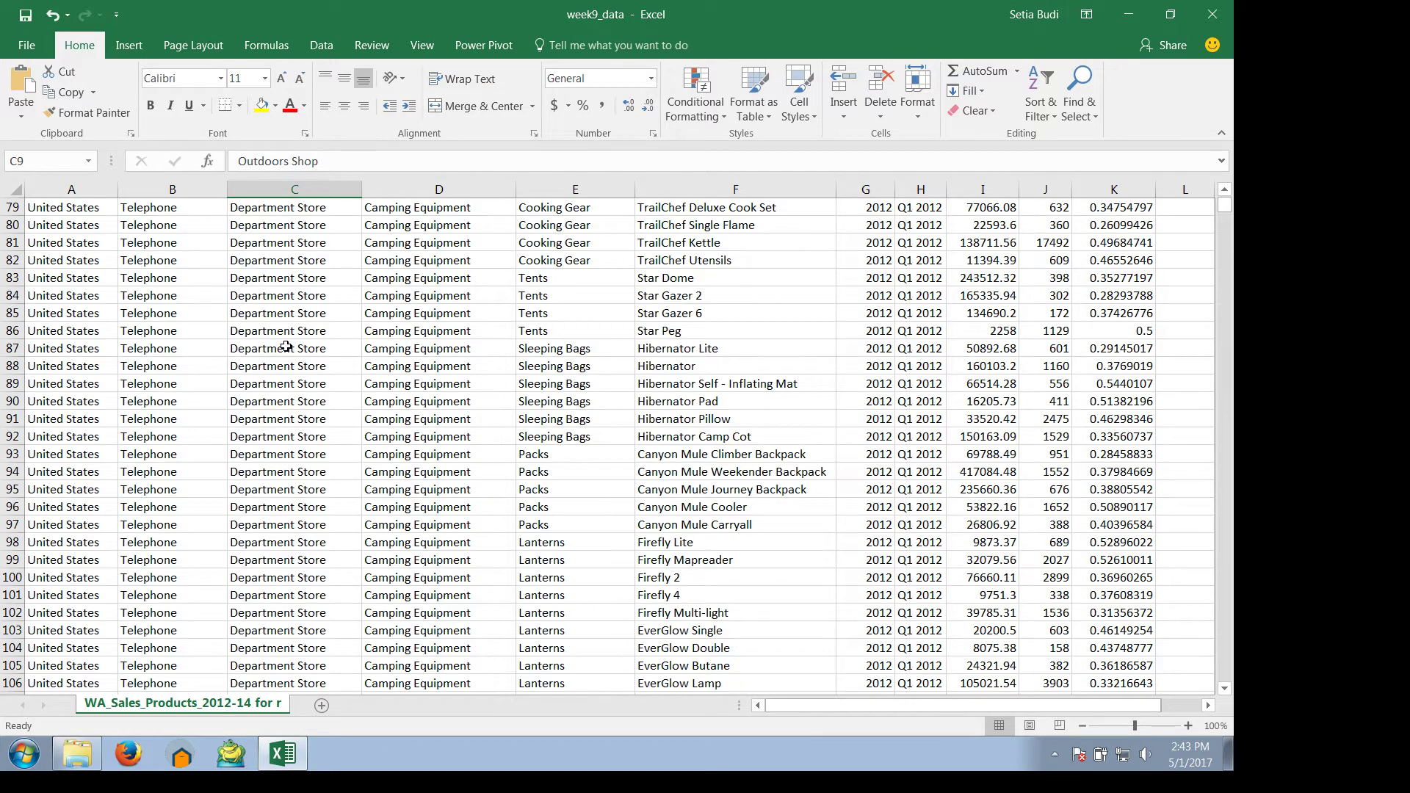
{"action": "scroll", "coordinate": [286, 347], "scroll_direction": "down", "scroll_amount": 17}
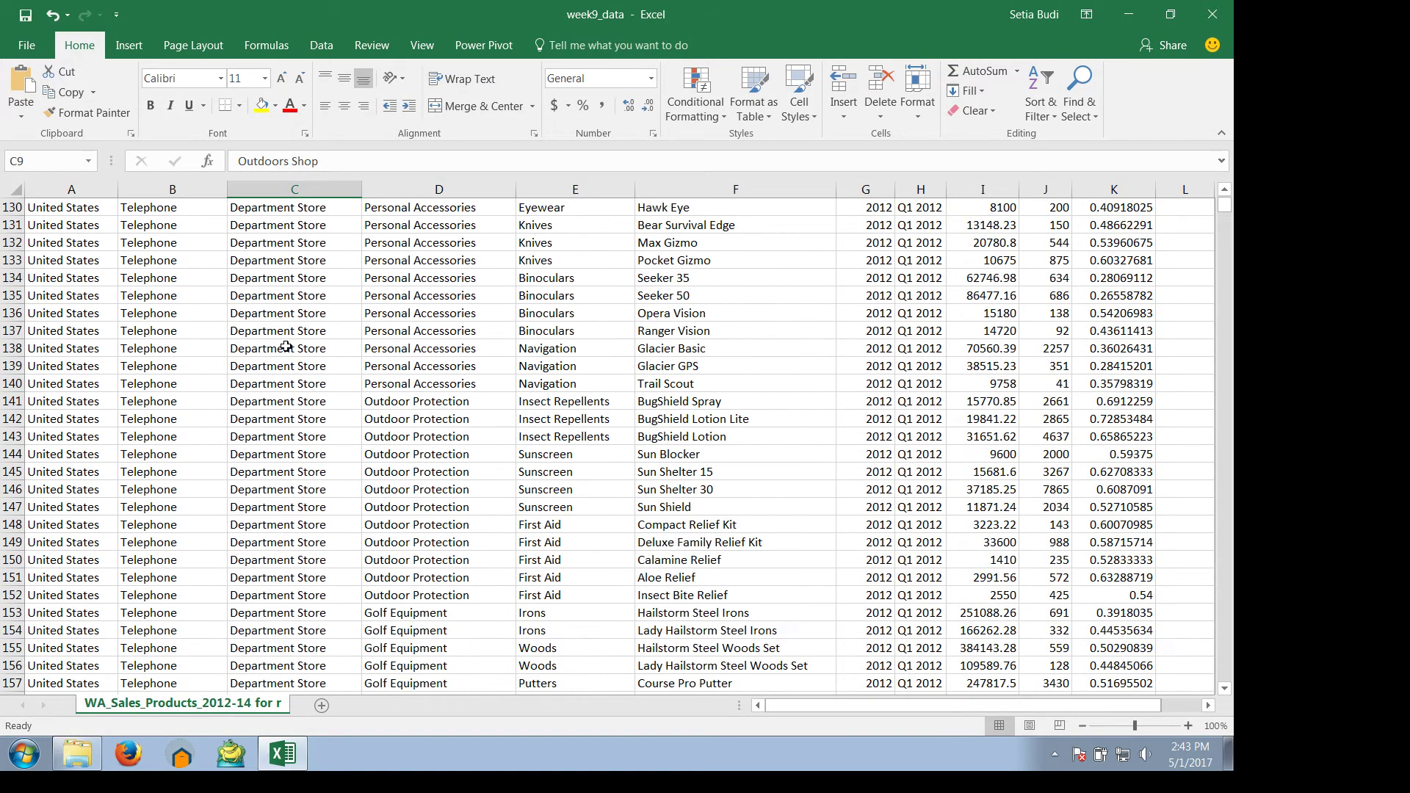
{"action": "scroll", "coordinate": [286, 347], "scroll_direction": "down", "scroll_amount": 20}
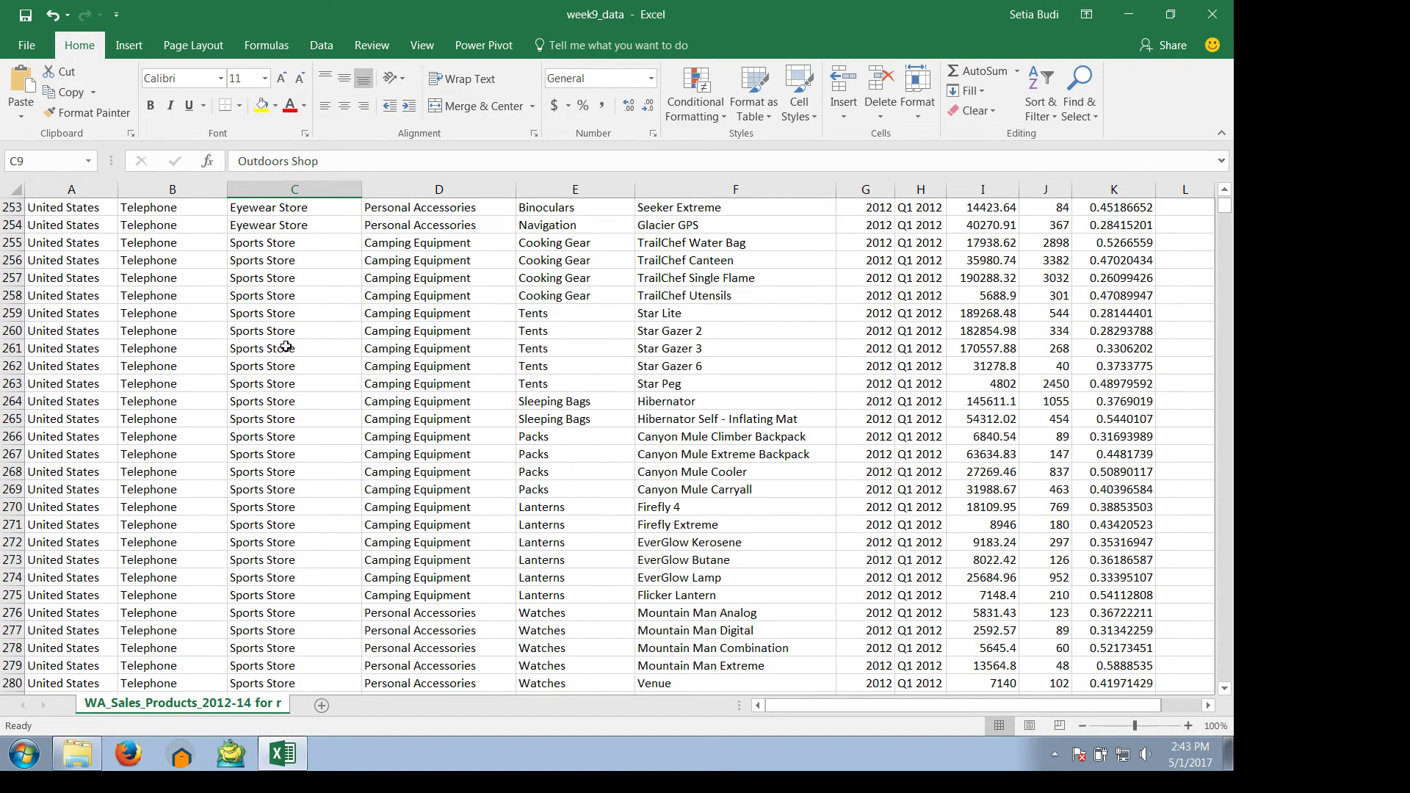
{"action": "scroll", "coordinate": [285, 346], "scroll_direction": "up", "scroll_amount": 20}
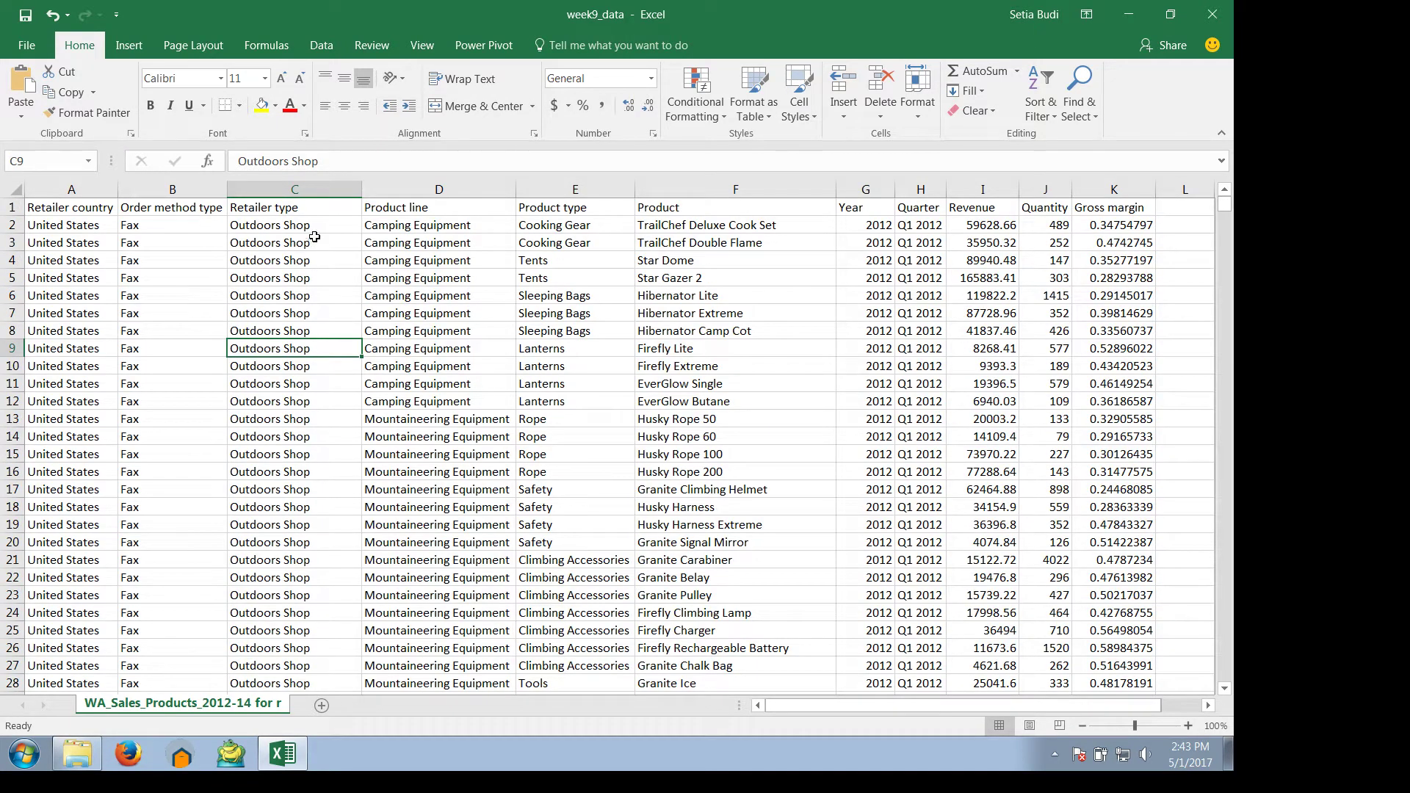
Review the Product line, Product type and Product column headings to compare the product levels.
{"action": "left_click", "coordinate": [446, 209]}
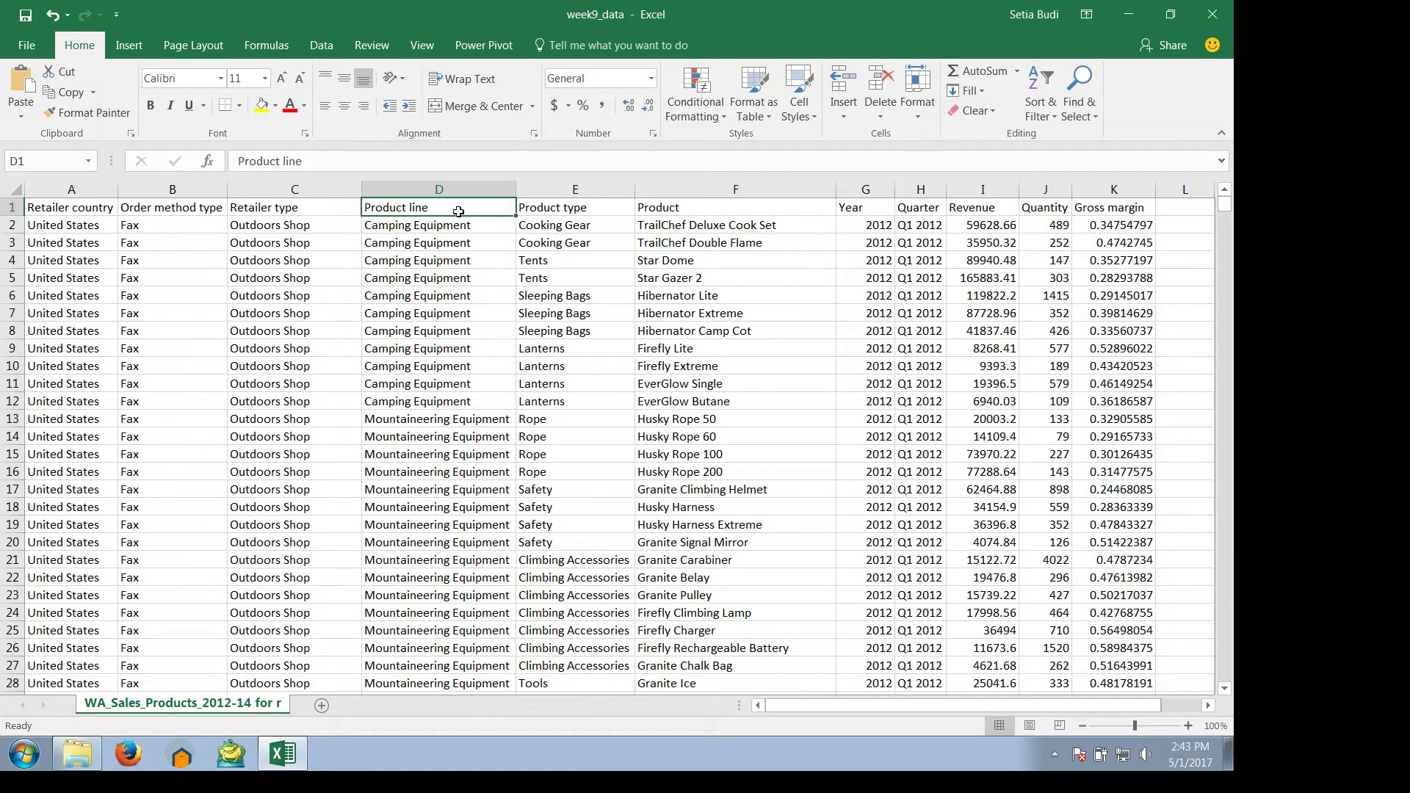
{"action": "left_click", "coordinate": [575, 207]}
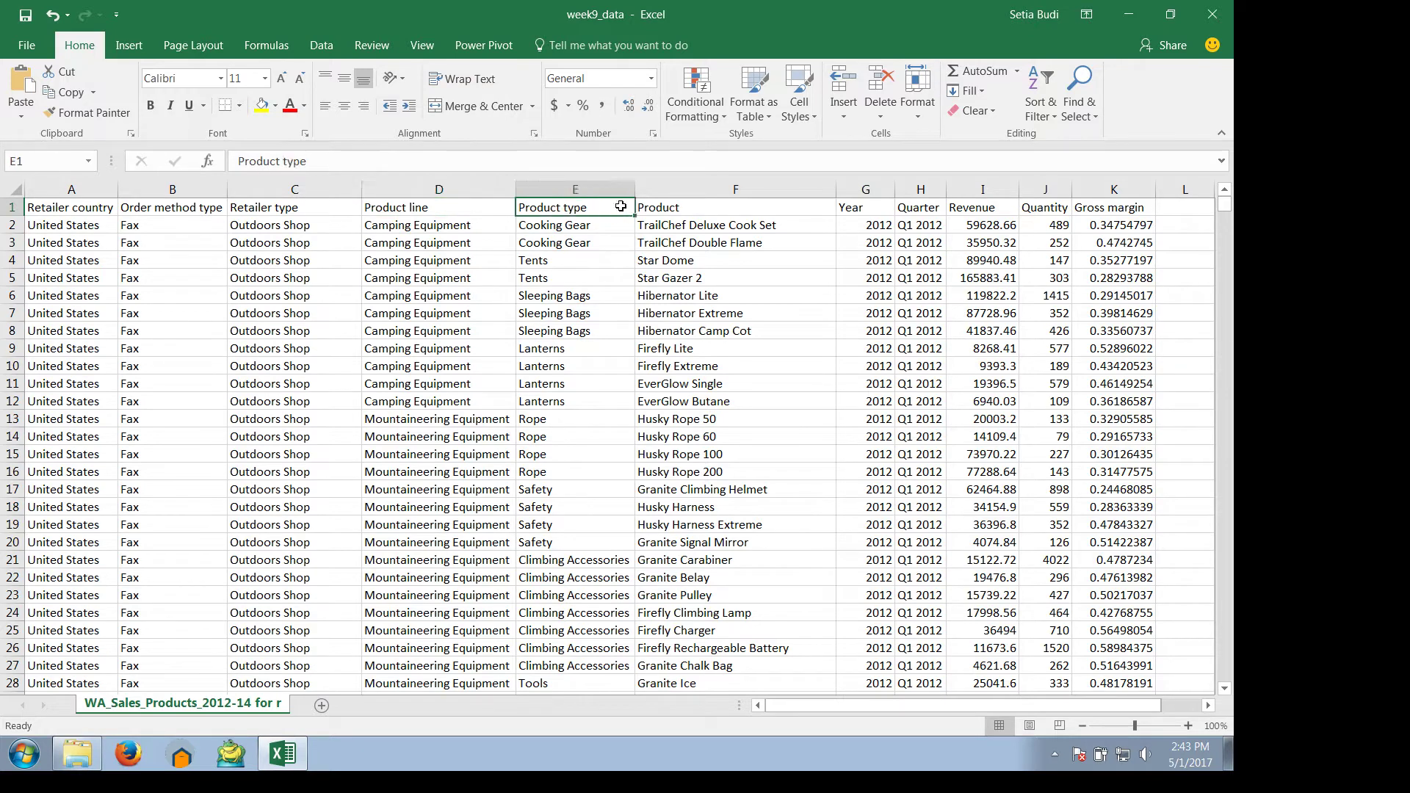
{"action": "left_click", "coordinate": [661, 208]}
{"action": "left_click", "coordinate": [486, 213]}
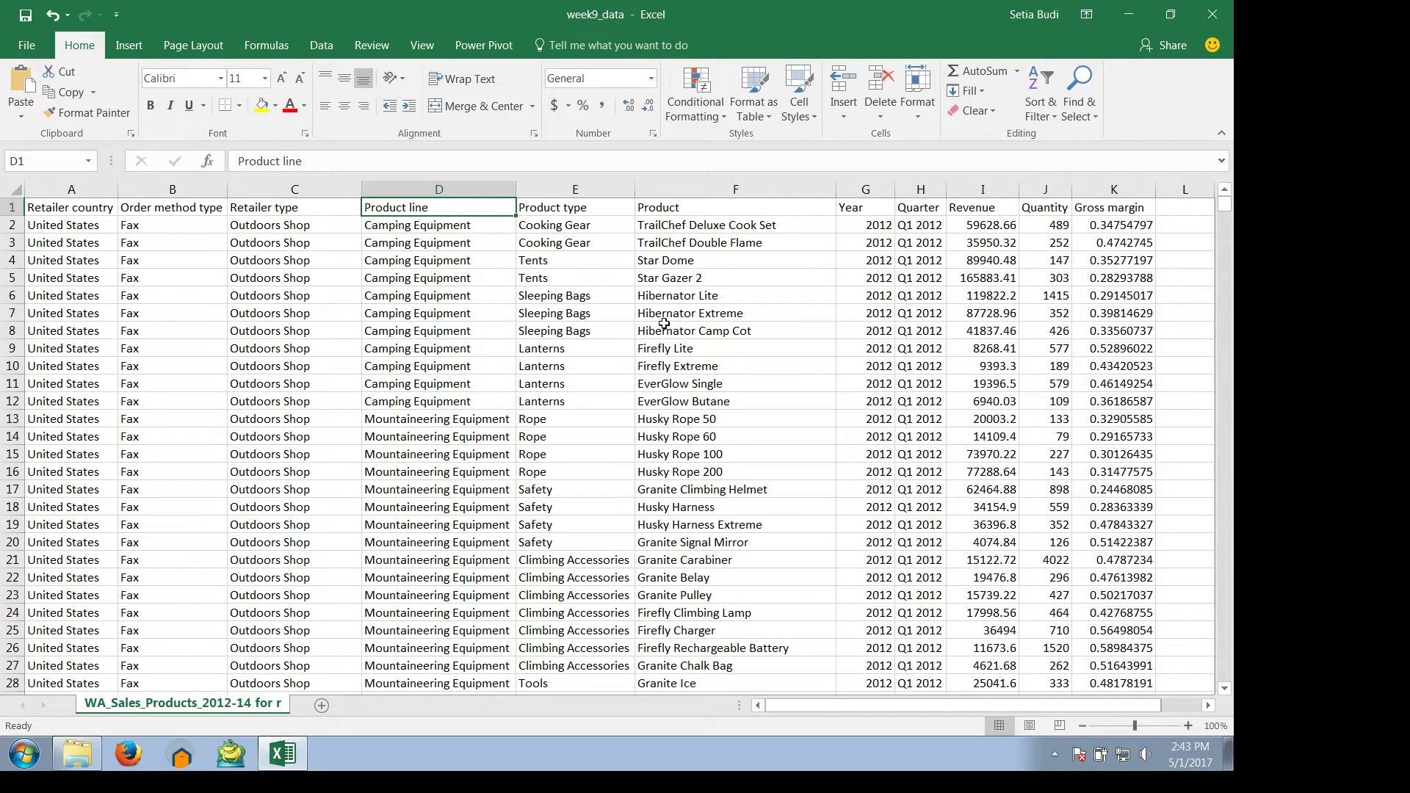
Examine the Lanterns entries in rows 9 to 12 and compare their product types with the individual product names.
{"action": "left_click", "coordinate": [688, 348]}
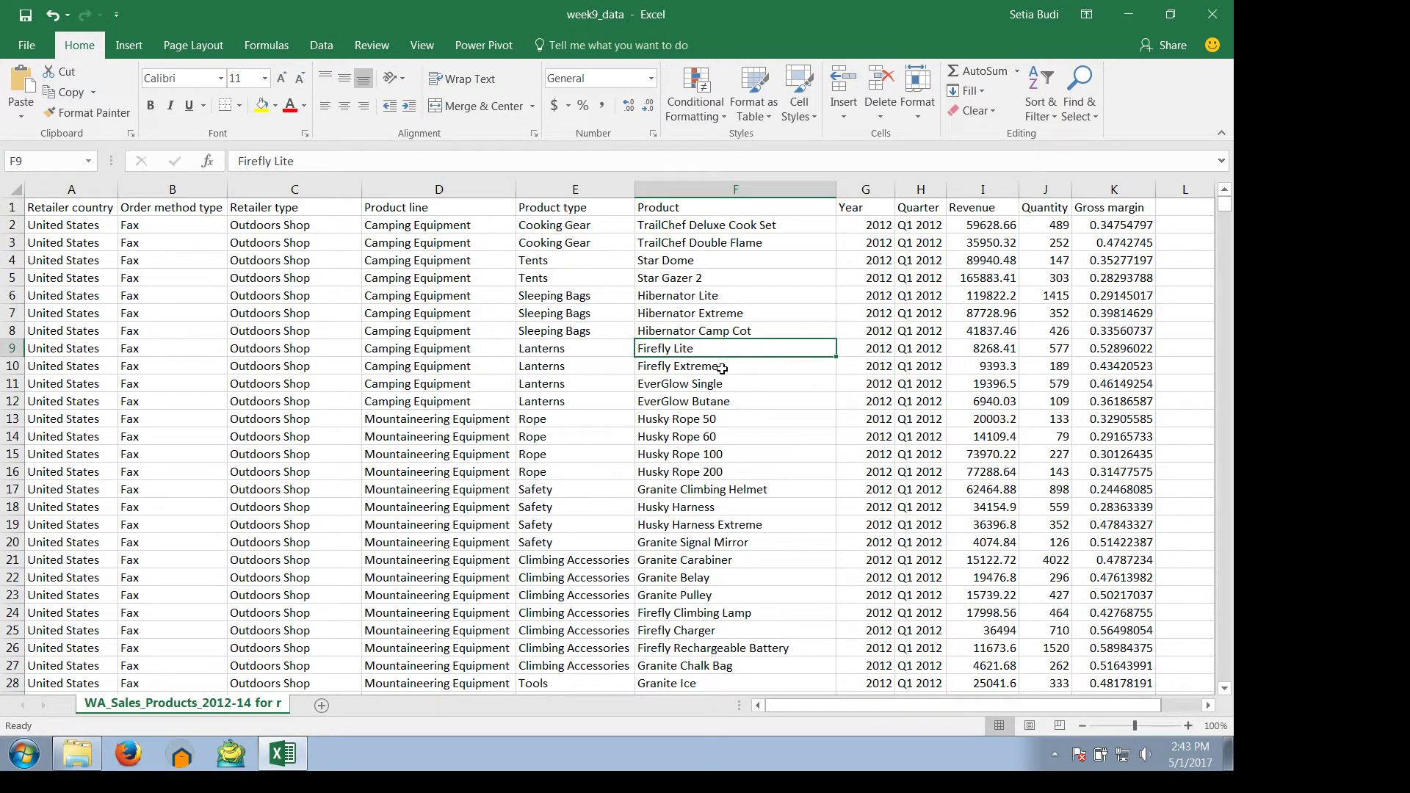
{"action": "left_click", "coordinate": [724, 369]}
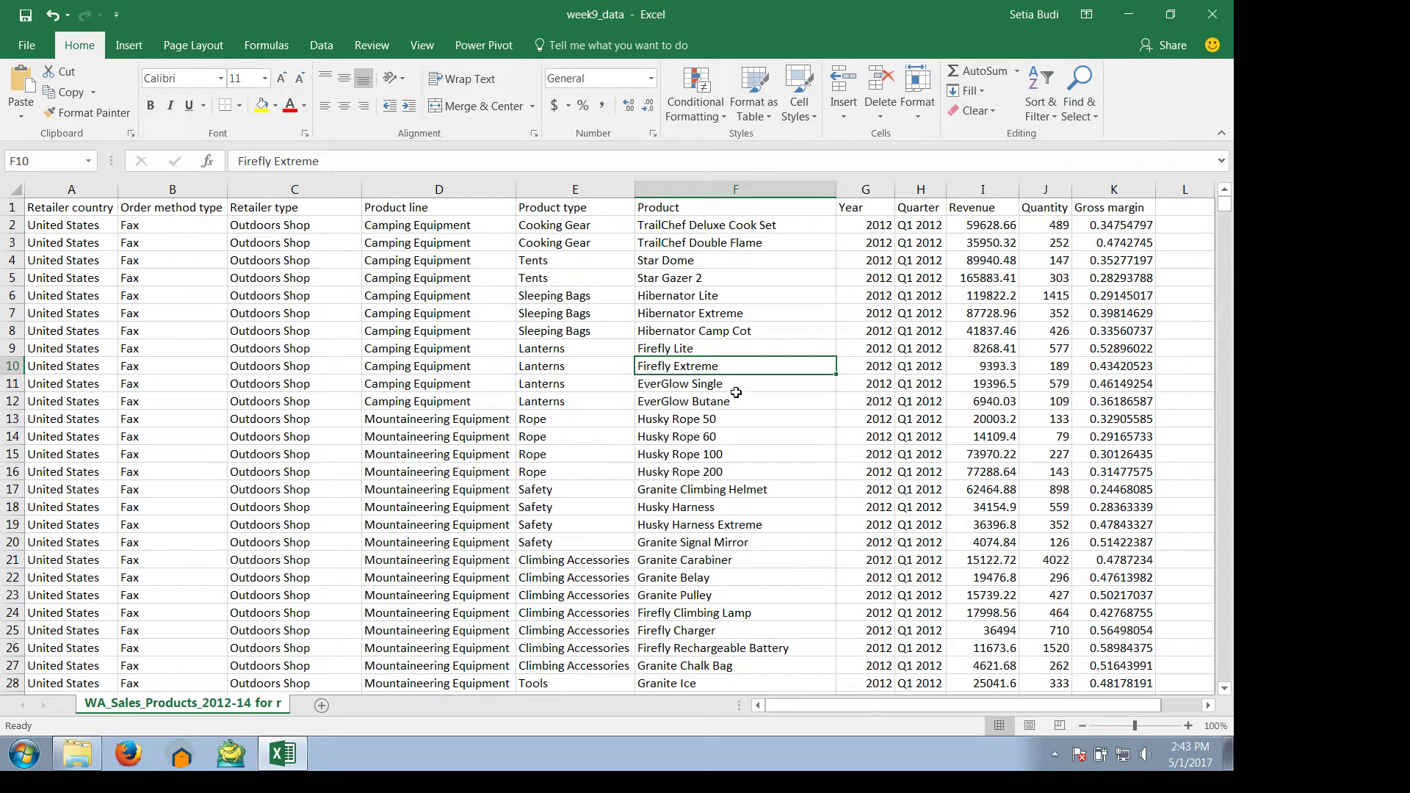
{"action": "left_click", "coordinate": [741, 396]}
{"action": "left_click", "coordinate": [725, 379]}
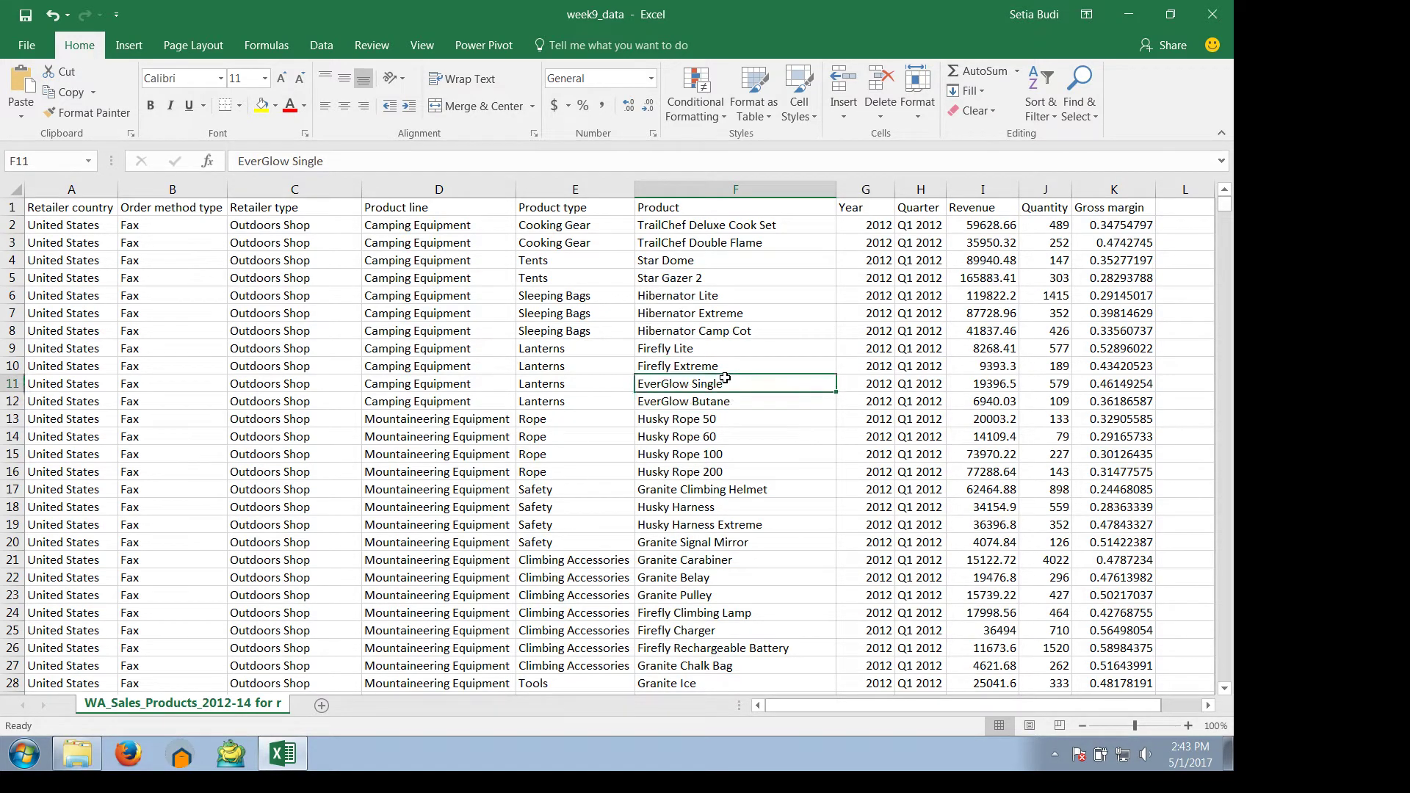
{"action": "left_click", "coordinate": [743, 409]}
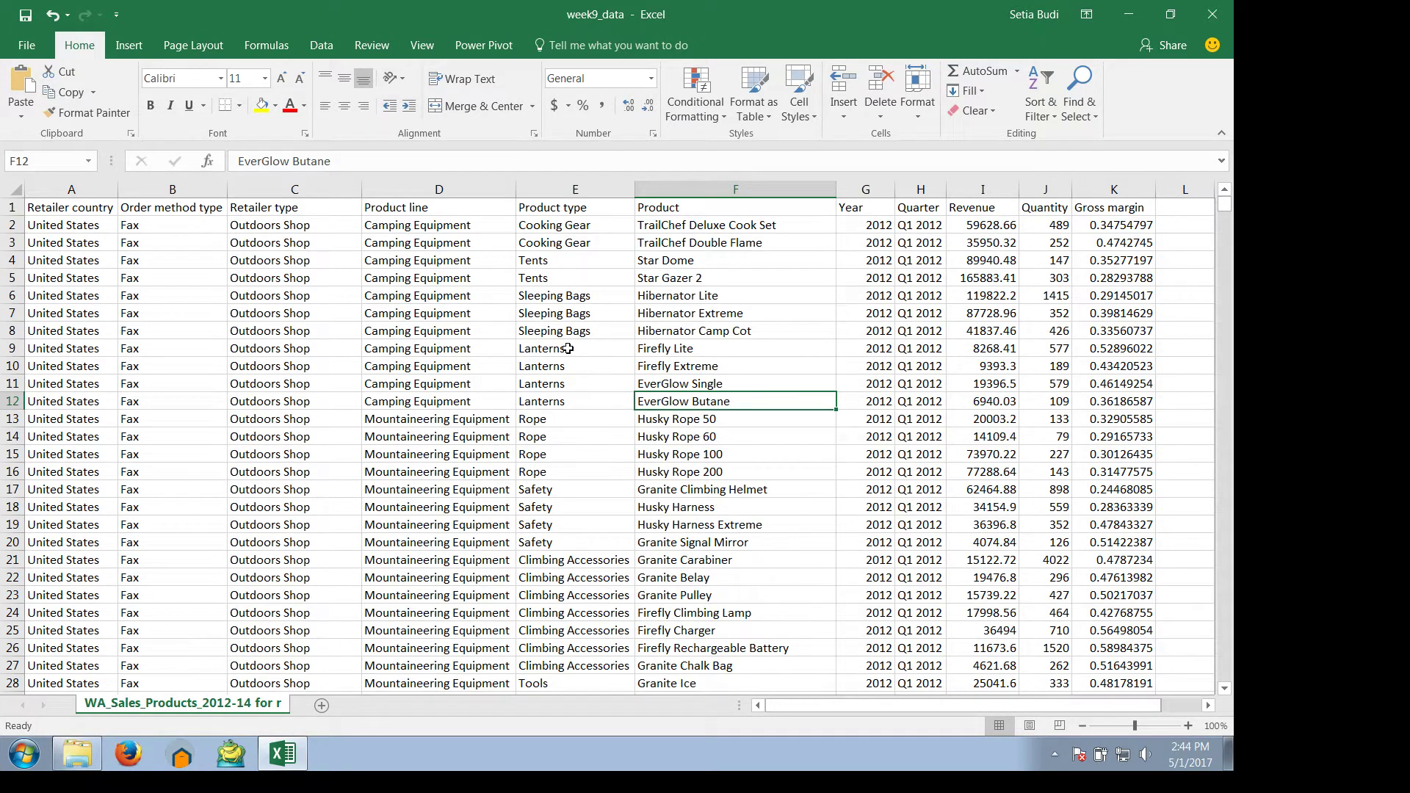
{"action": "left_click_drag", "start_coordinate": [569, 348], "coordinate": [569, 402]}
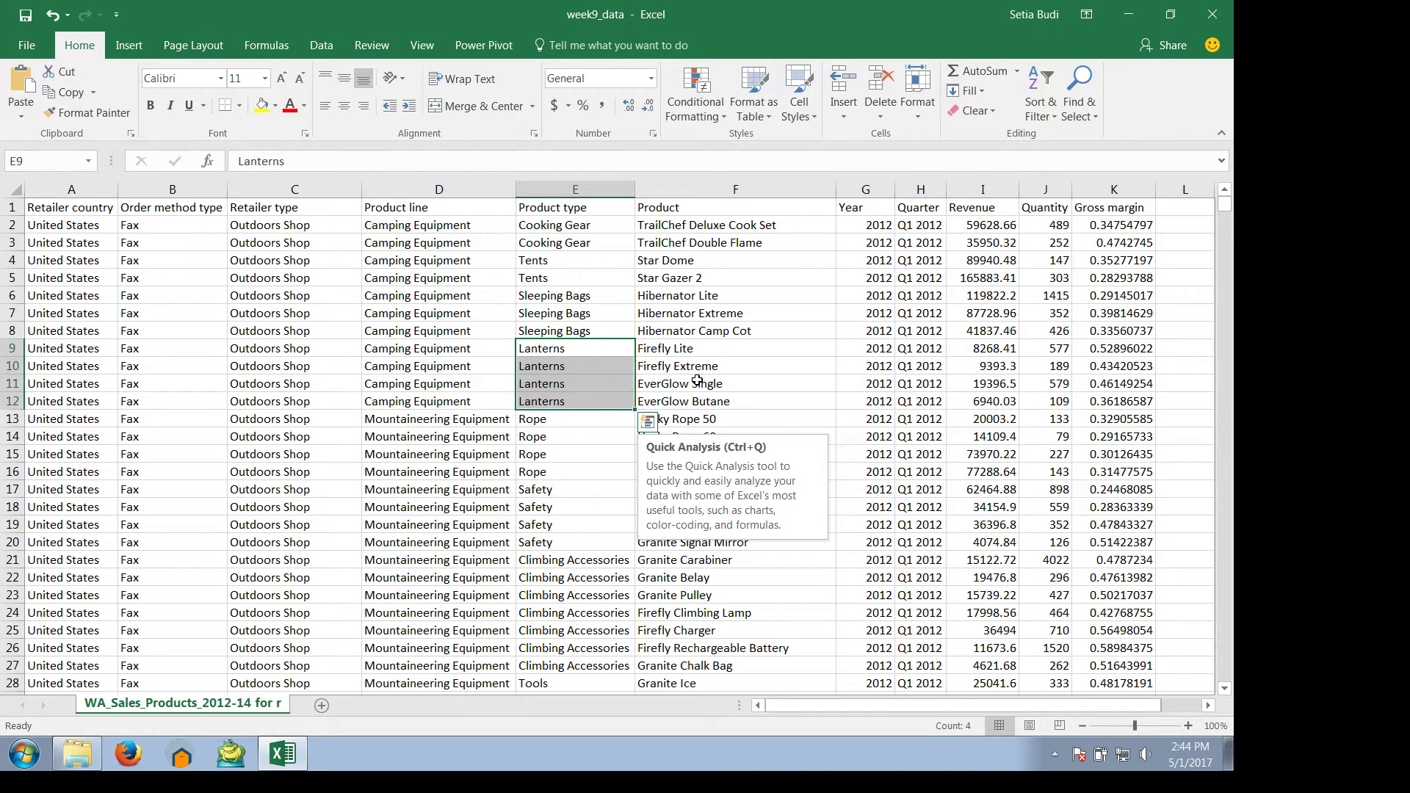
{"action": "left_click", "coordinate": [582, 367]}
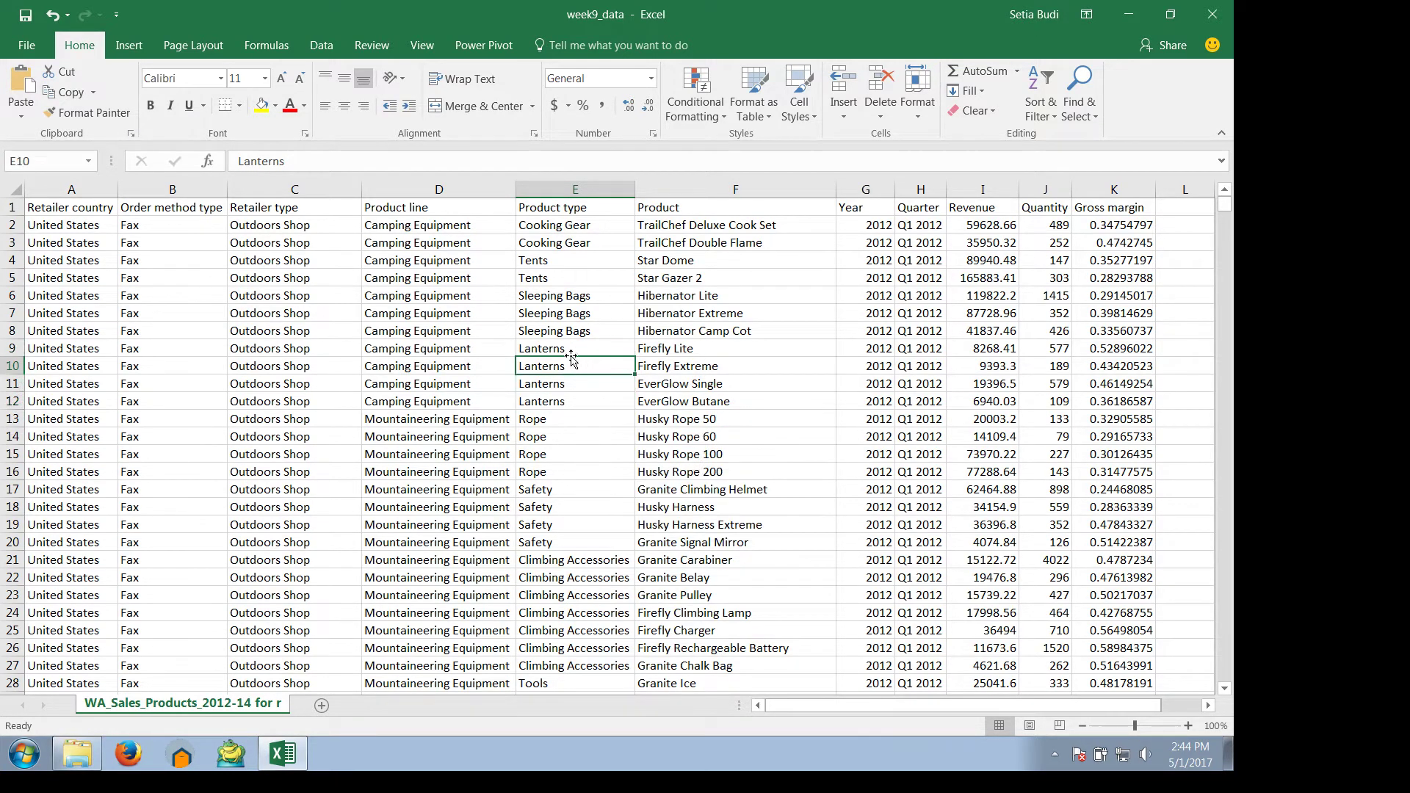
{"action": "left_click_drag", "start_coordinate": [572, 354], "coordinate": [570, 403]}
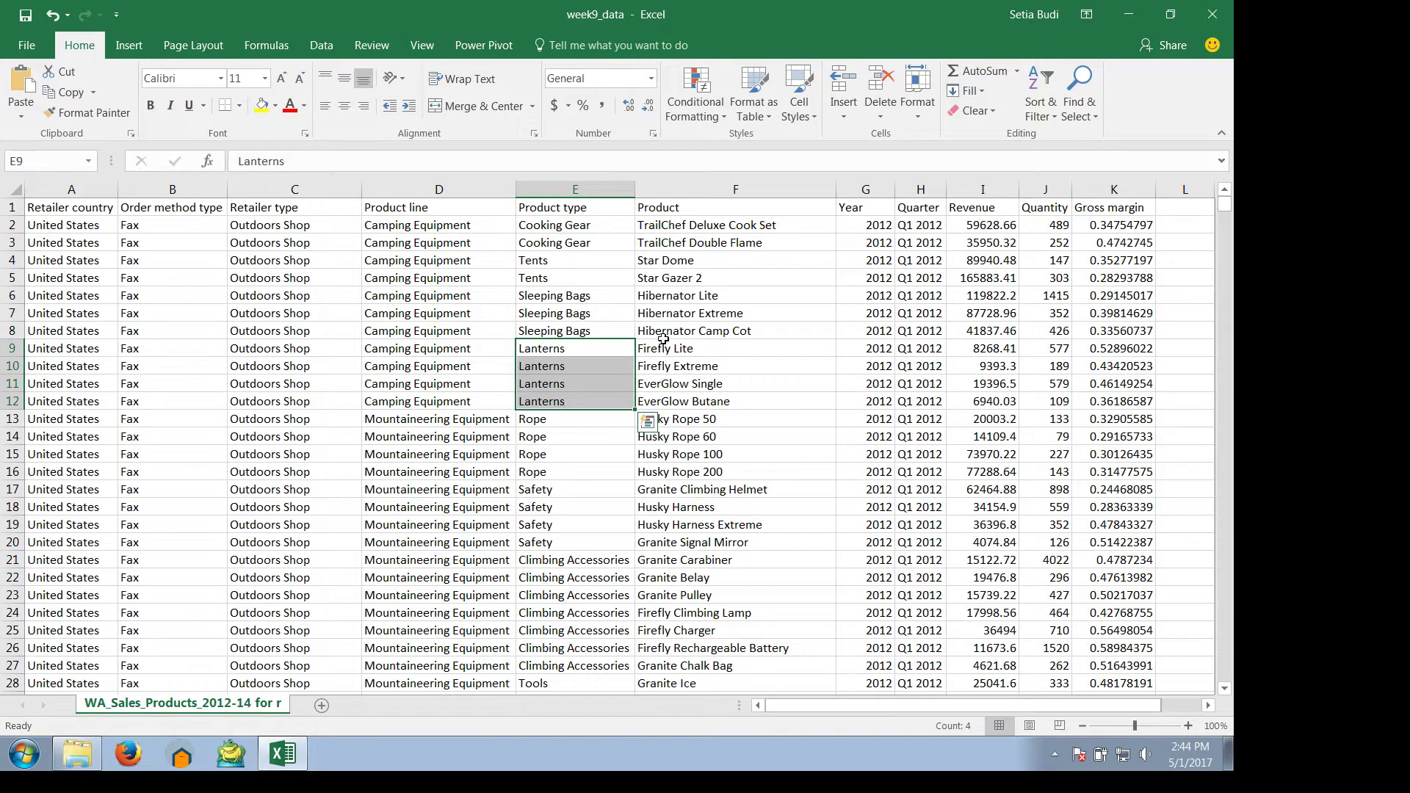
{"action": "left_click_drag", "start_coordinate": [666, 348], "coordinate": [669, 416]}
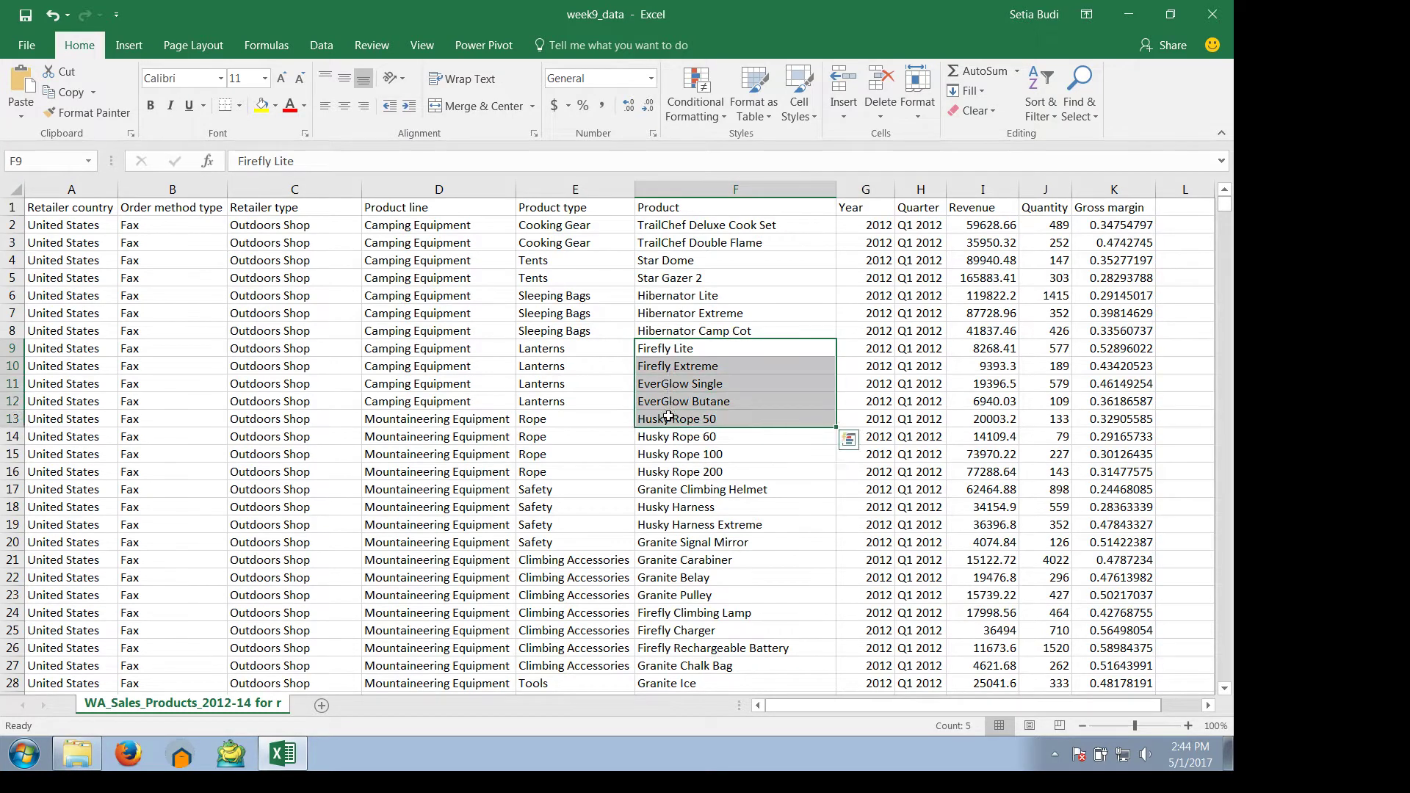
Examine the Product type entries for Lanterns, Sleeping Bags, Tents and Cooking Gear in rows 2 to 11.
{"action": "left_click", "coordinate": [560, 382]}
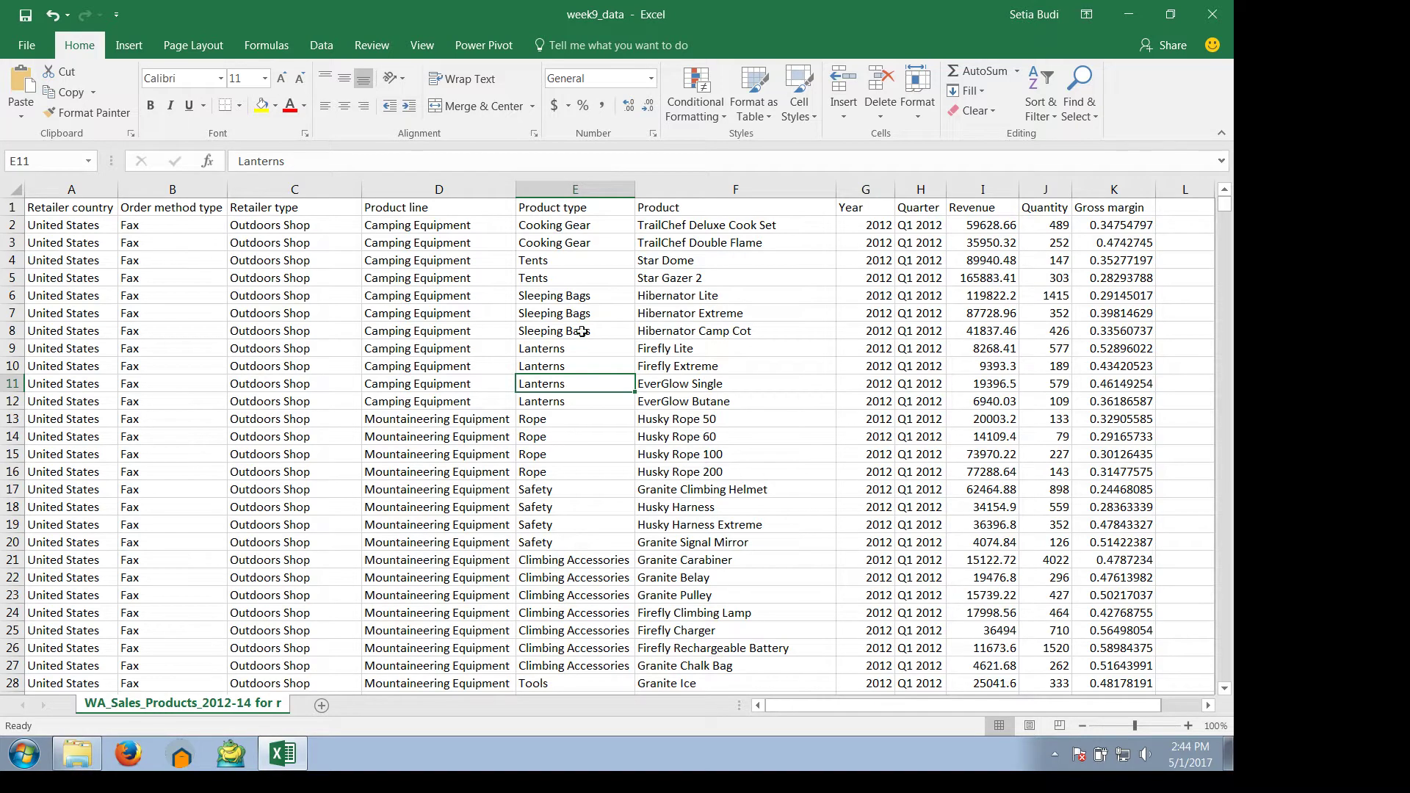
{"action": "left_click", "coordinate": [555, 354]}
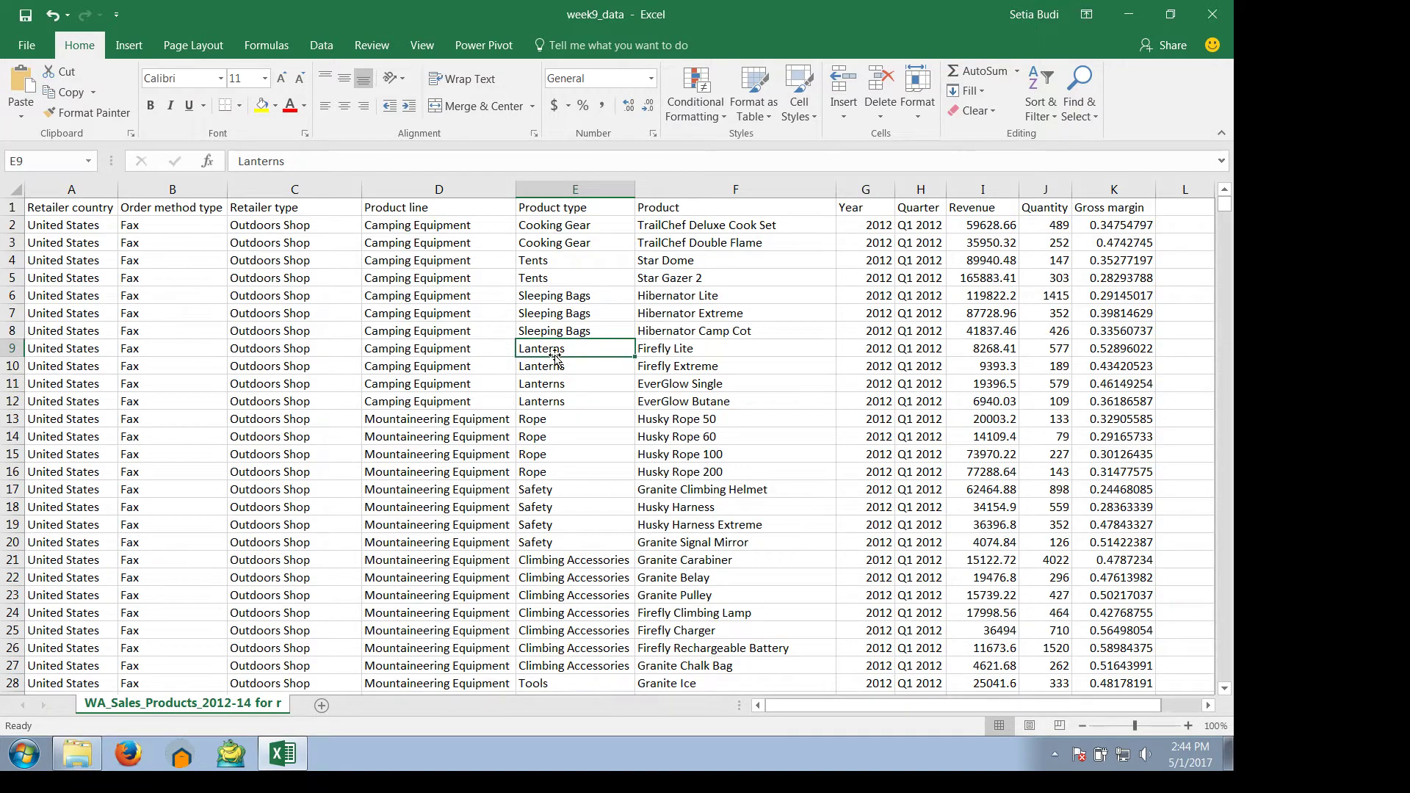
{"action": "left_click", "coordinate": [578, 299]}
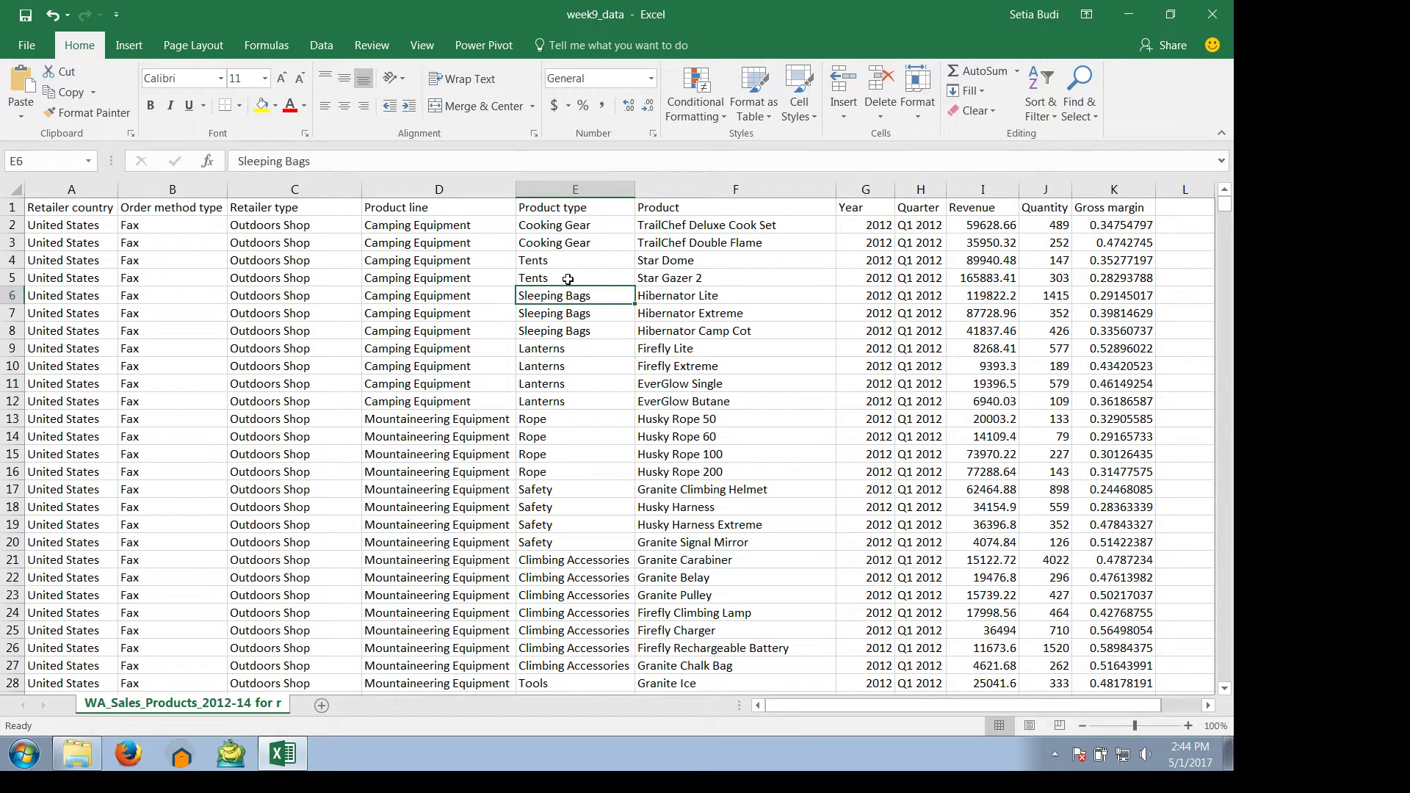
{"action": "left_click", "coordinate": [568, 278]}
{"action": "left_click", "coordinate": [568, 230]}
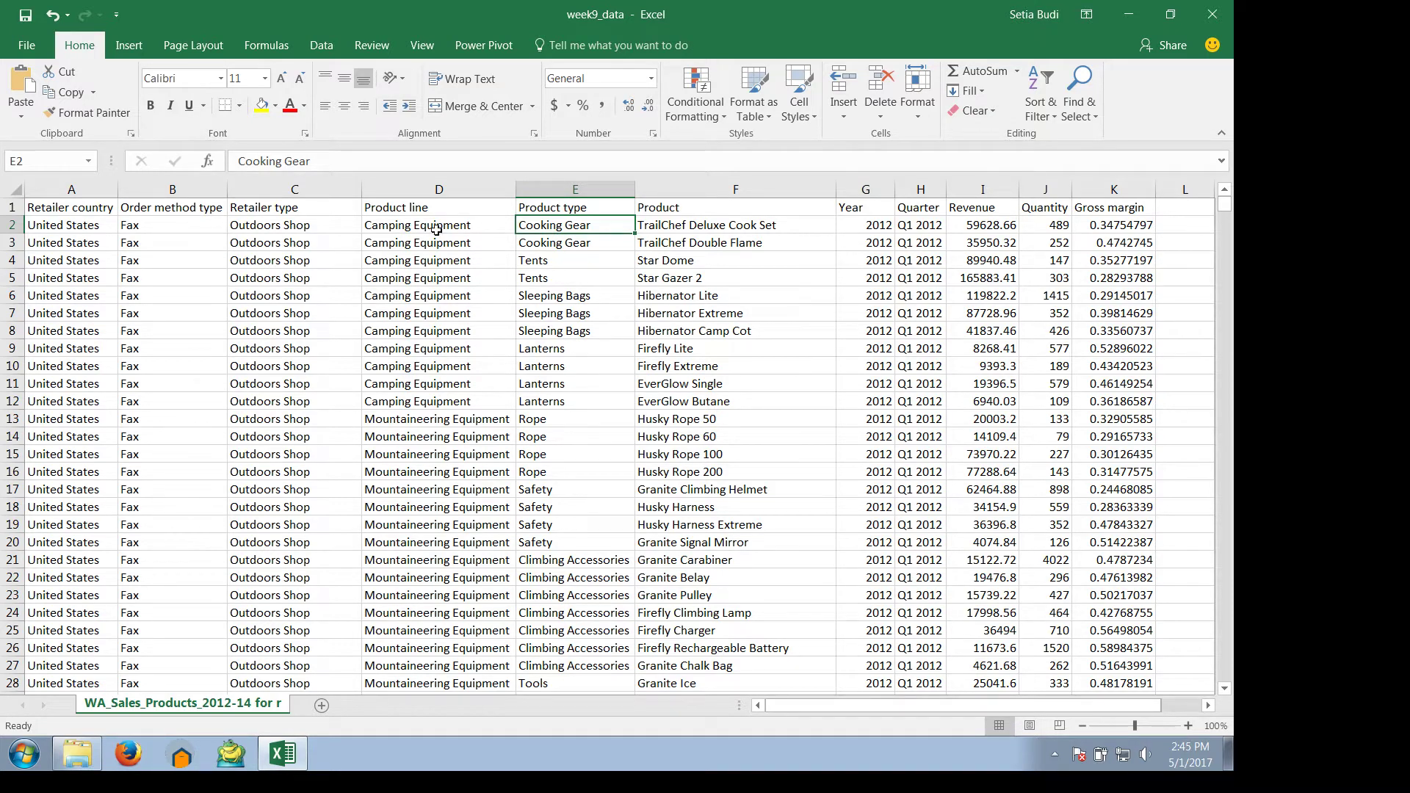
Compare the Camping Equipment product line in rows 2 to 12 with its product types and individual products.
{"action": "left_click_drag", "start_coordinate": [437, 229], "coordinate": [426, 406]}
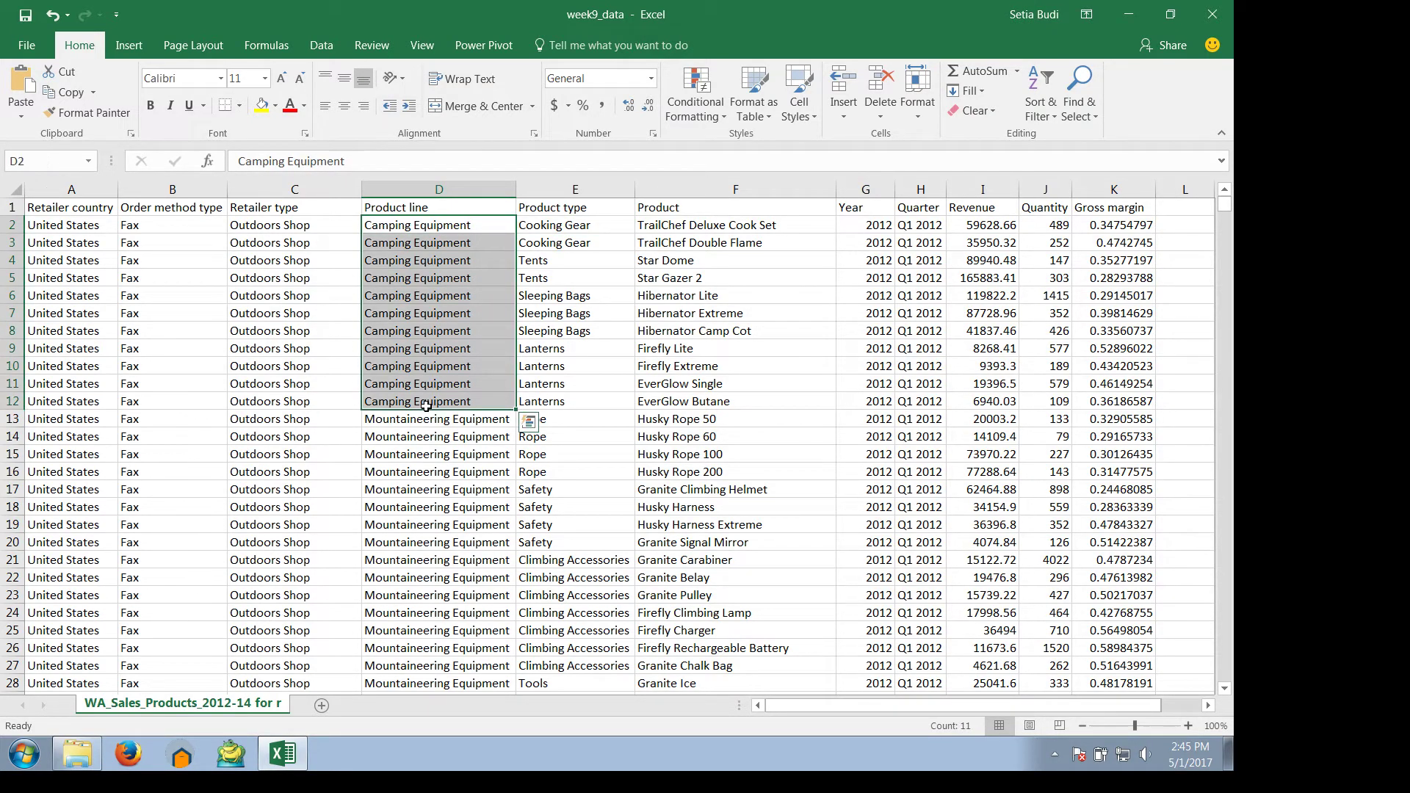
{"action": "left_click", "coordinate": [433, 210]}
{"action": "left_click", "coordinate": [433, 209]}
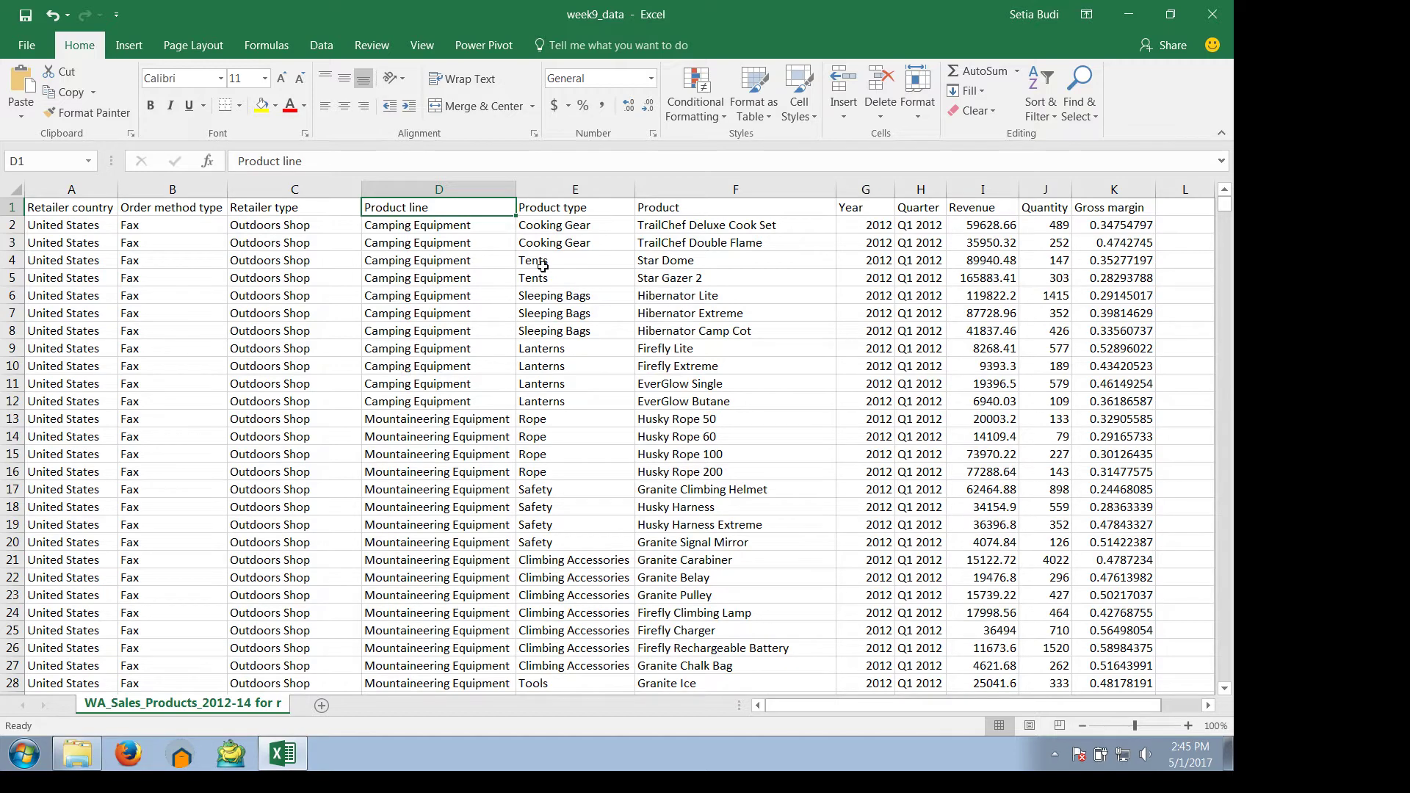
{"action": "left_click", "coordinate": [564, 230]}
{"action": "left_click", "coordinate": [567, 321]}
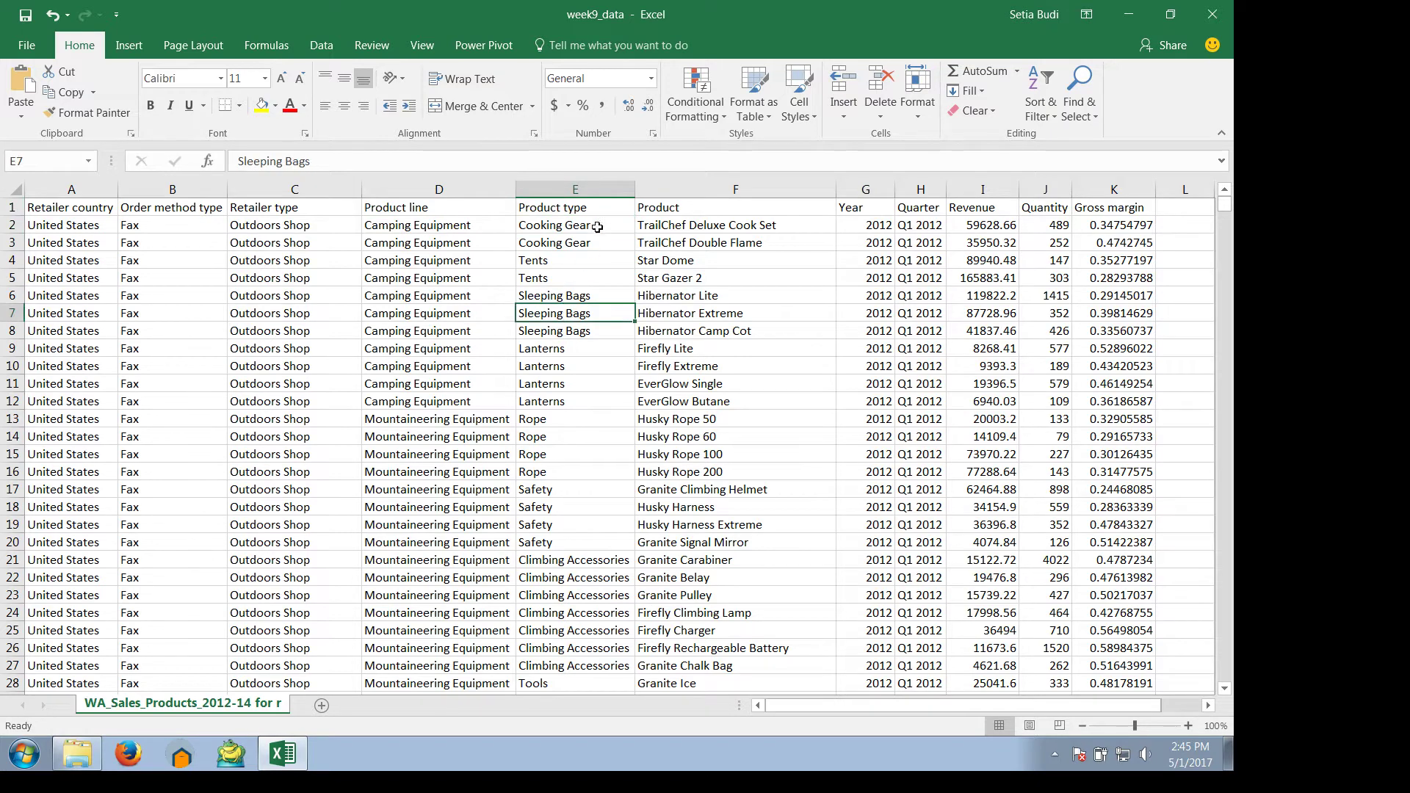
{"action": "left_click", "coordinate": [698, 326]}
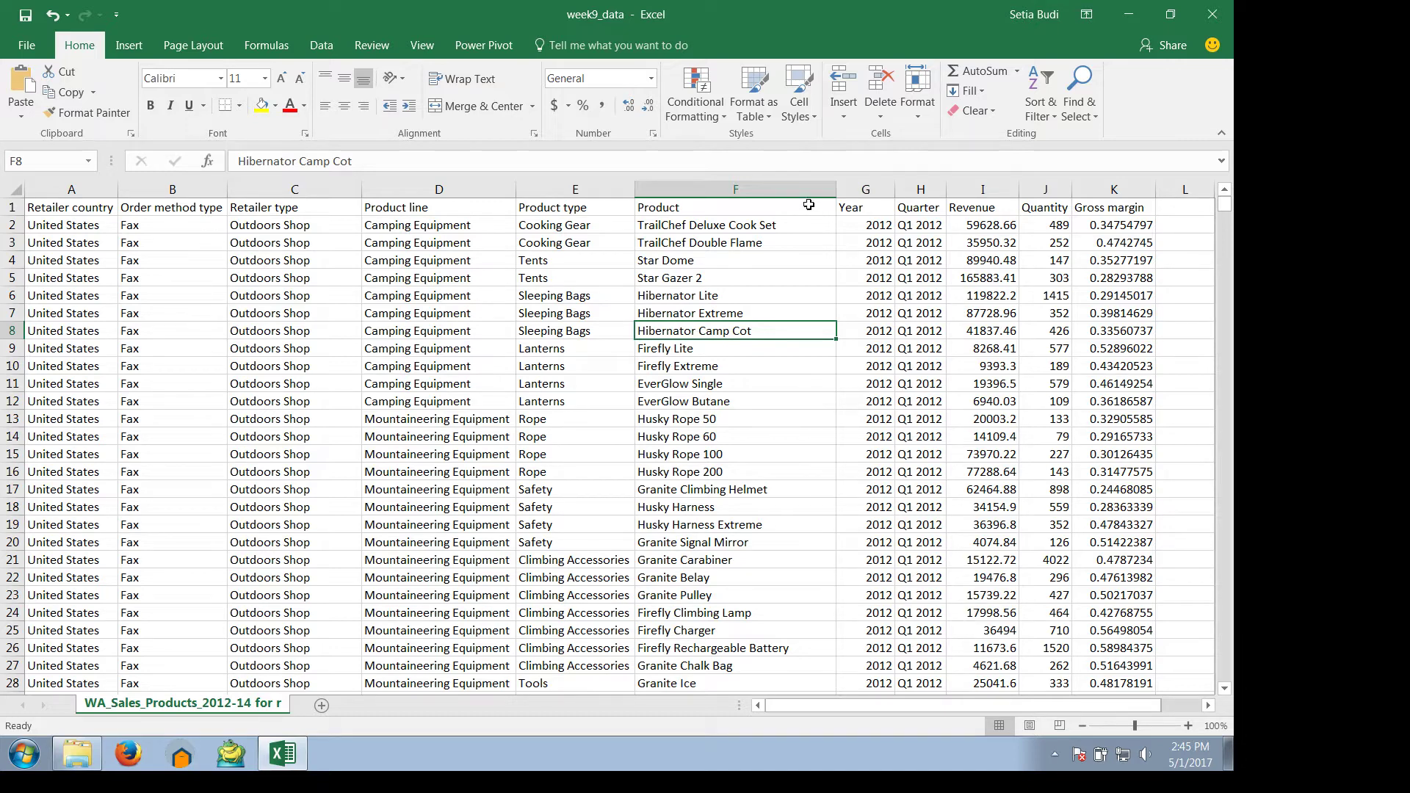
Review the Year and Quarter columns and compare how each records the sales period.
{"action": "left_click", "coordinate": [861, 208]}
{"action": "left_click", "coordinate": [928, 212]}
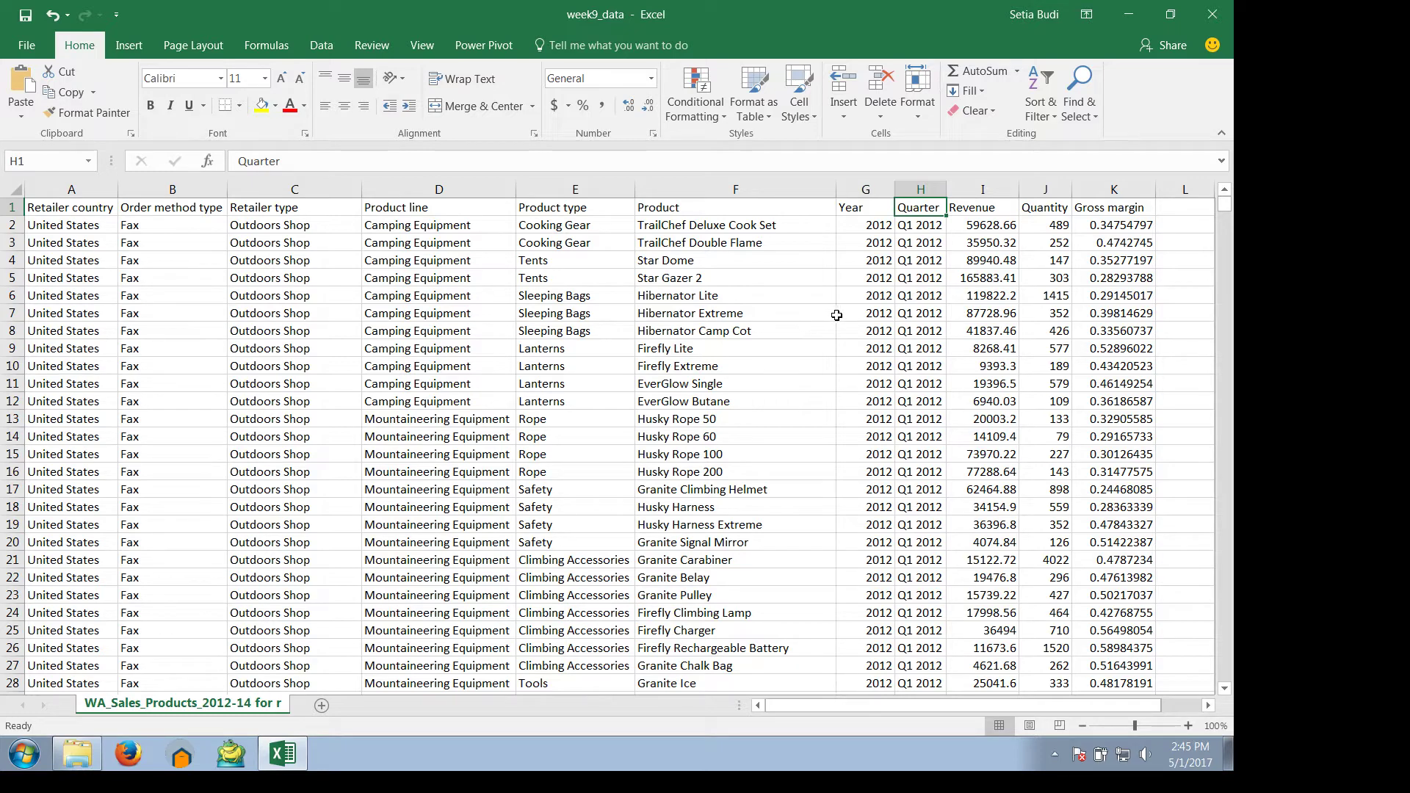
{"action": "left_click", "coordinate": [929, 265]}
{"action": "left_click", "coordinate": [878, 262]}
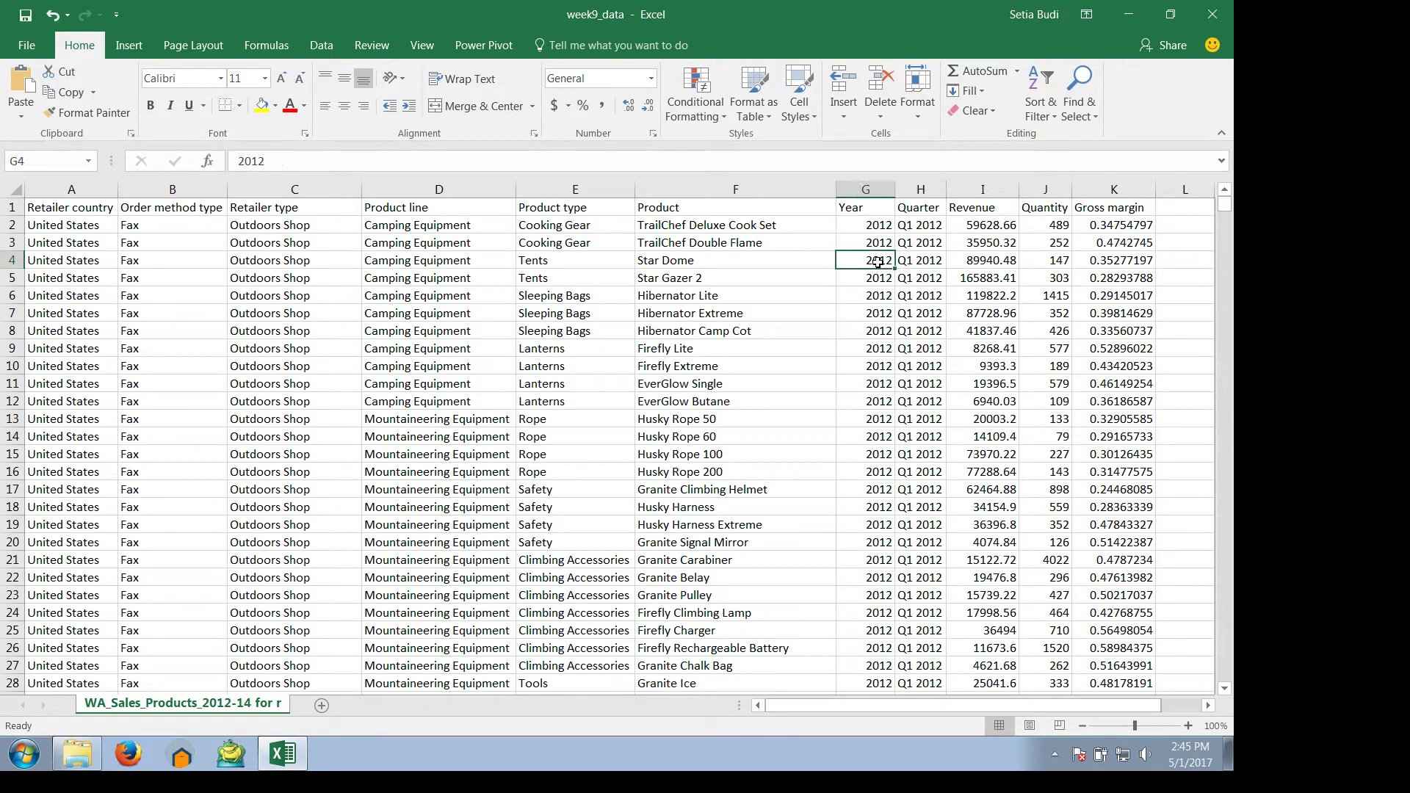
{"action": "left_click", "coordinate": [926, 262]}
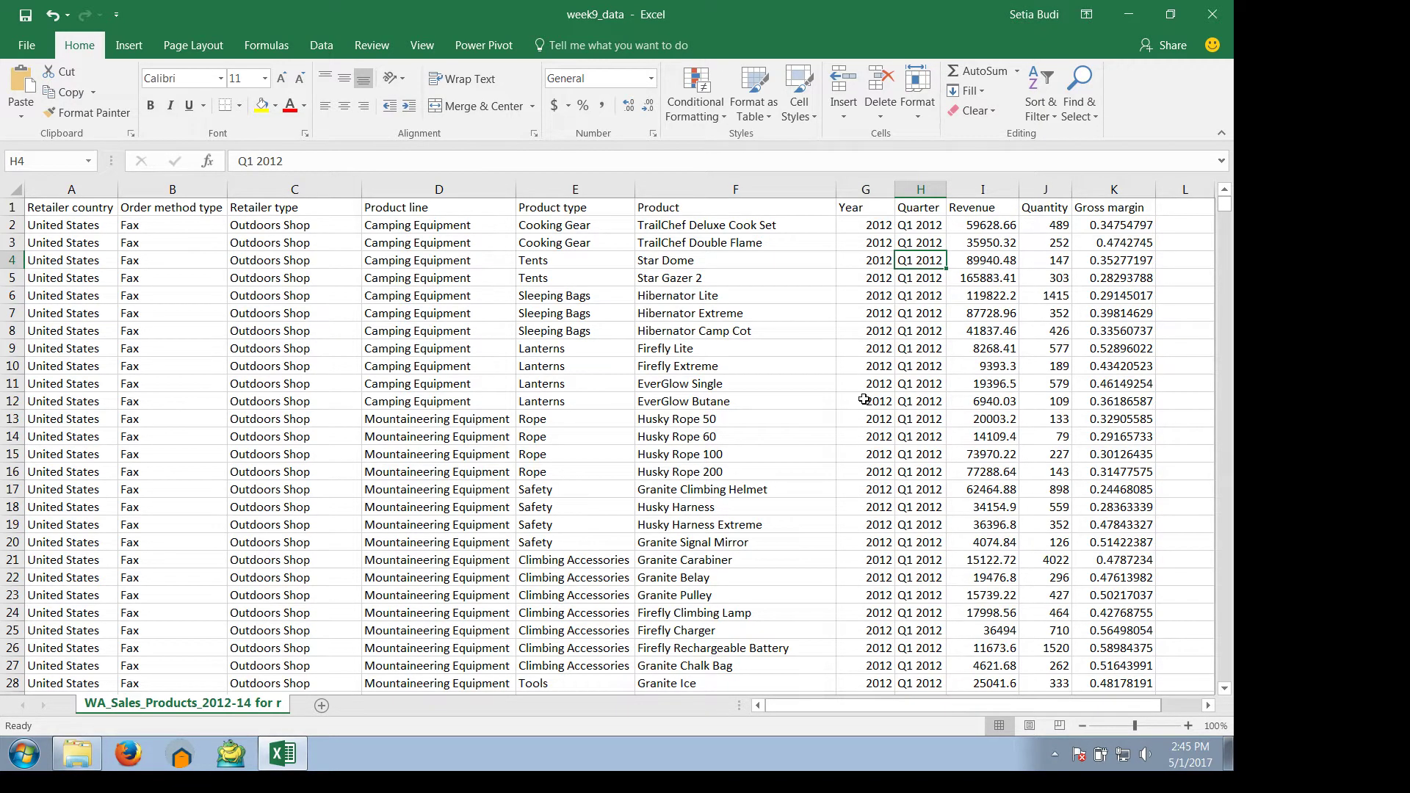
Review the Revenue, Quantity and Gross margin columns to see the numeric measures recorded.
{"action": "left_click", "coordinate": [991, 212]}
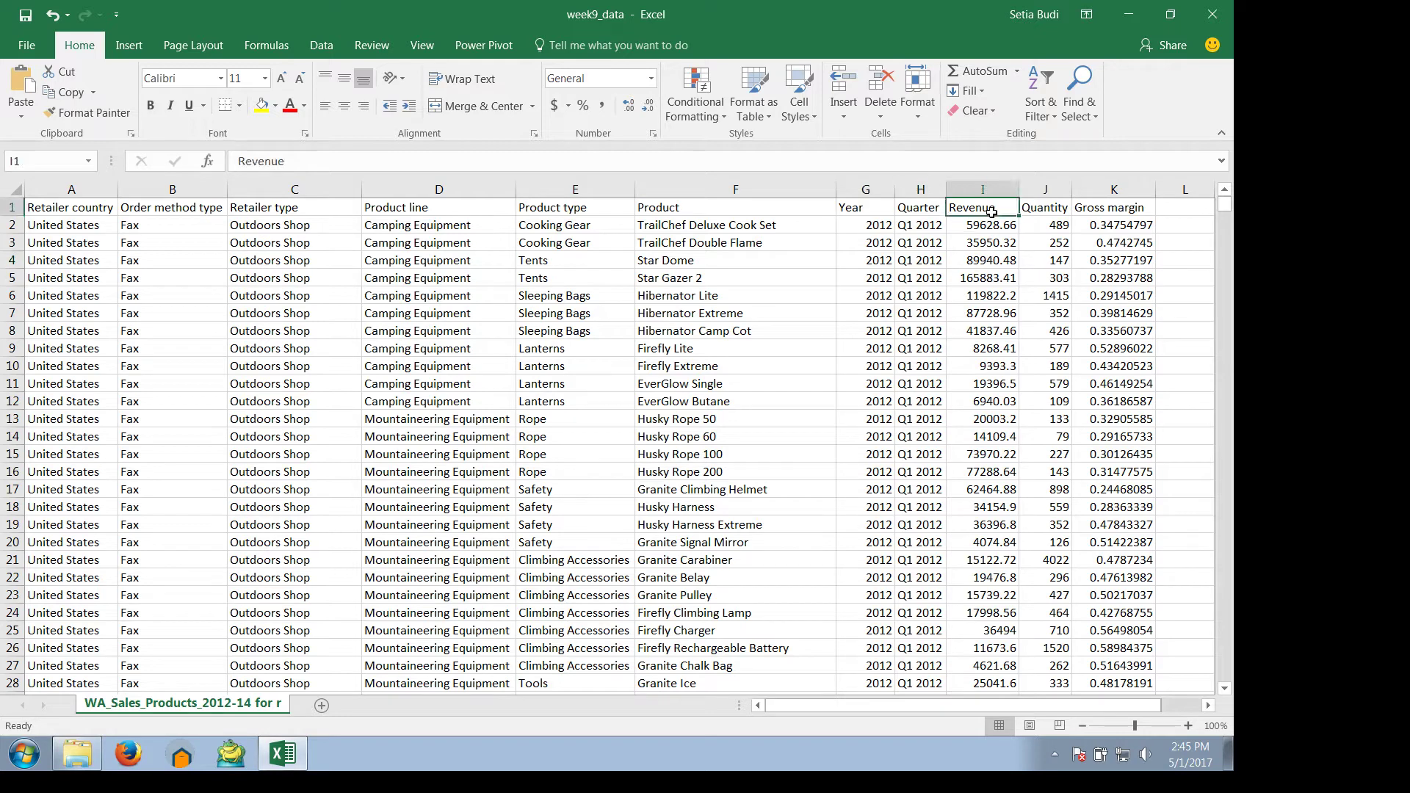
{"action": "left_click", "coordinate": [1043, 221]}
{"action": "left_click", "coordinate": [1128, 236]}
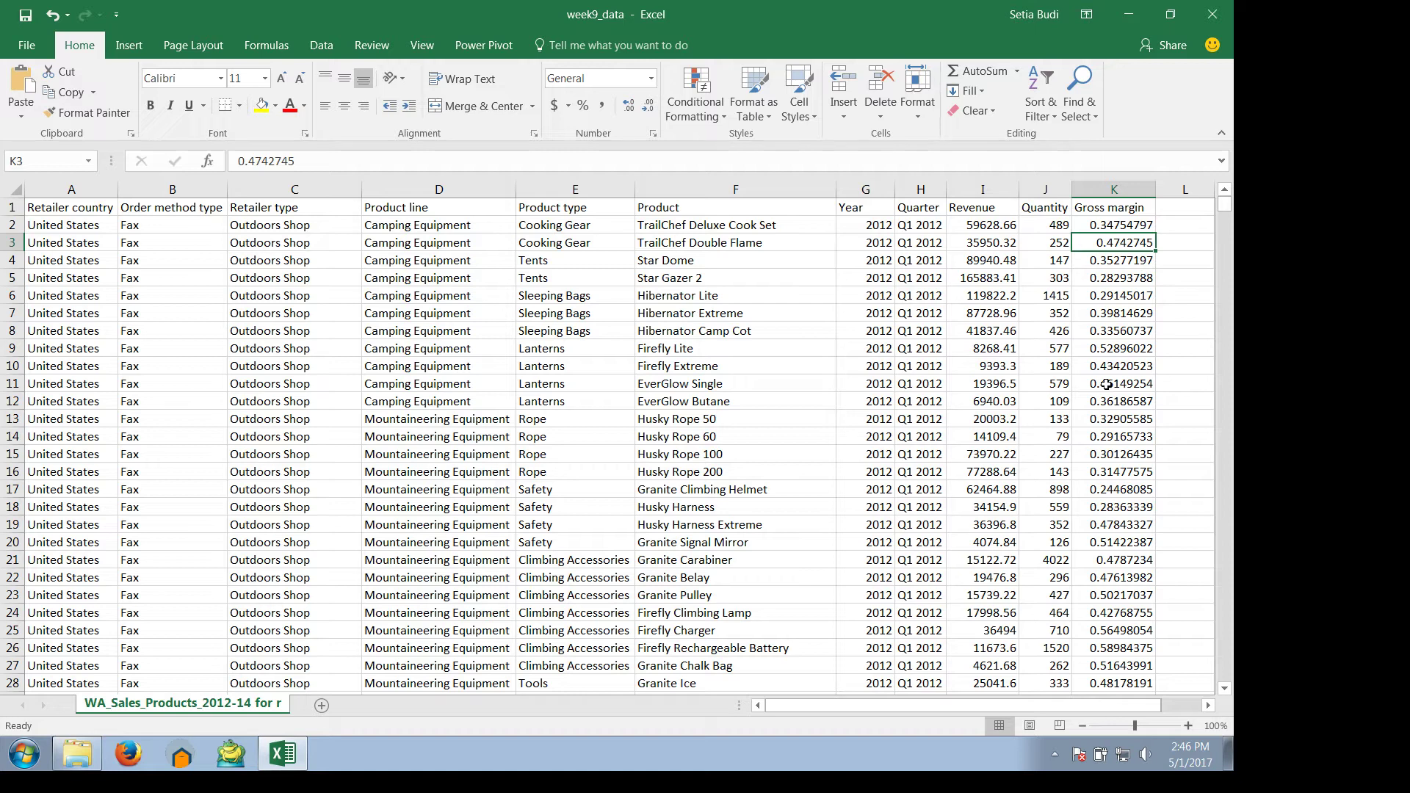
{"action": "left_click", "coordinate": [72, 226]}
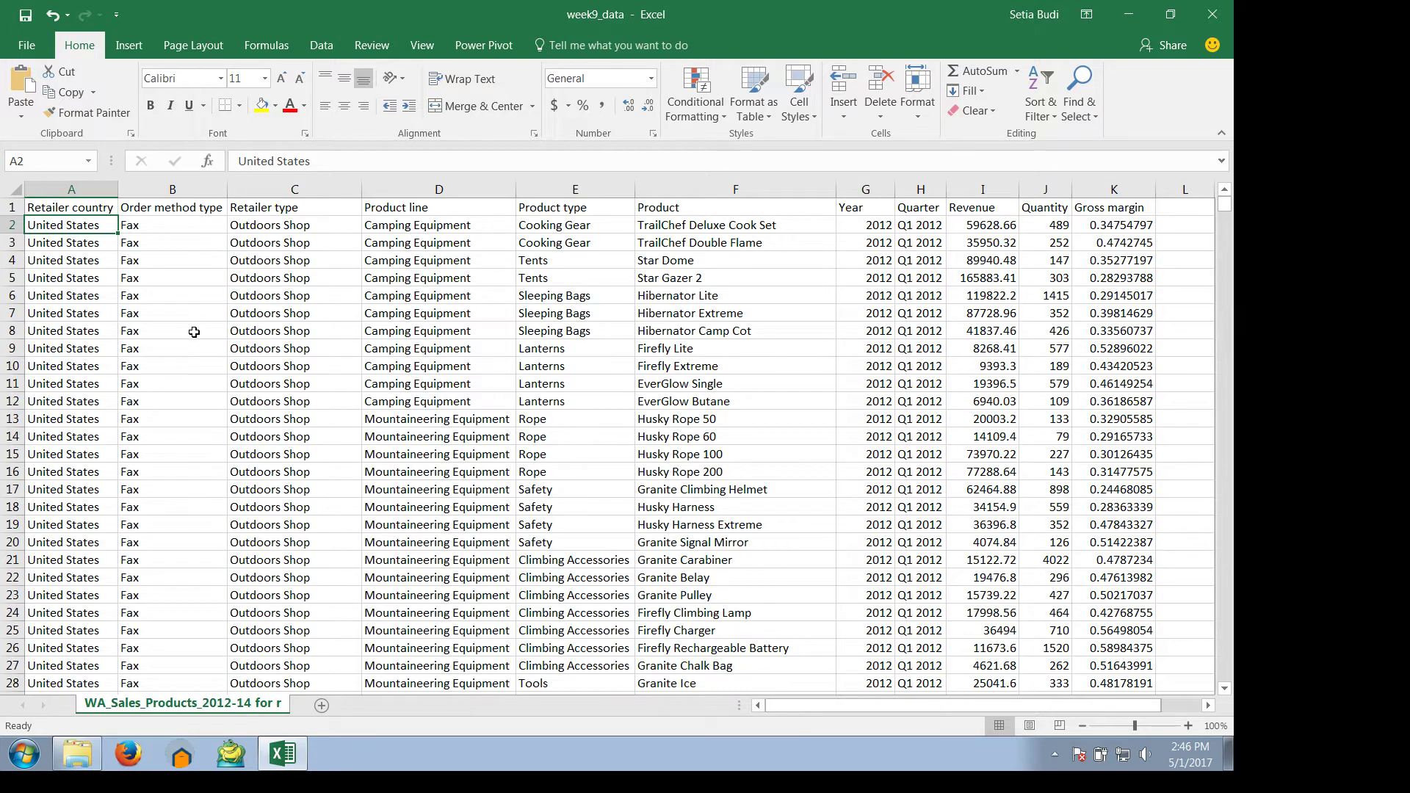
{"action": "left_click", "coordinate": [262, 309]}
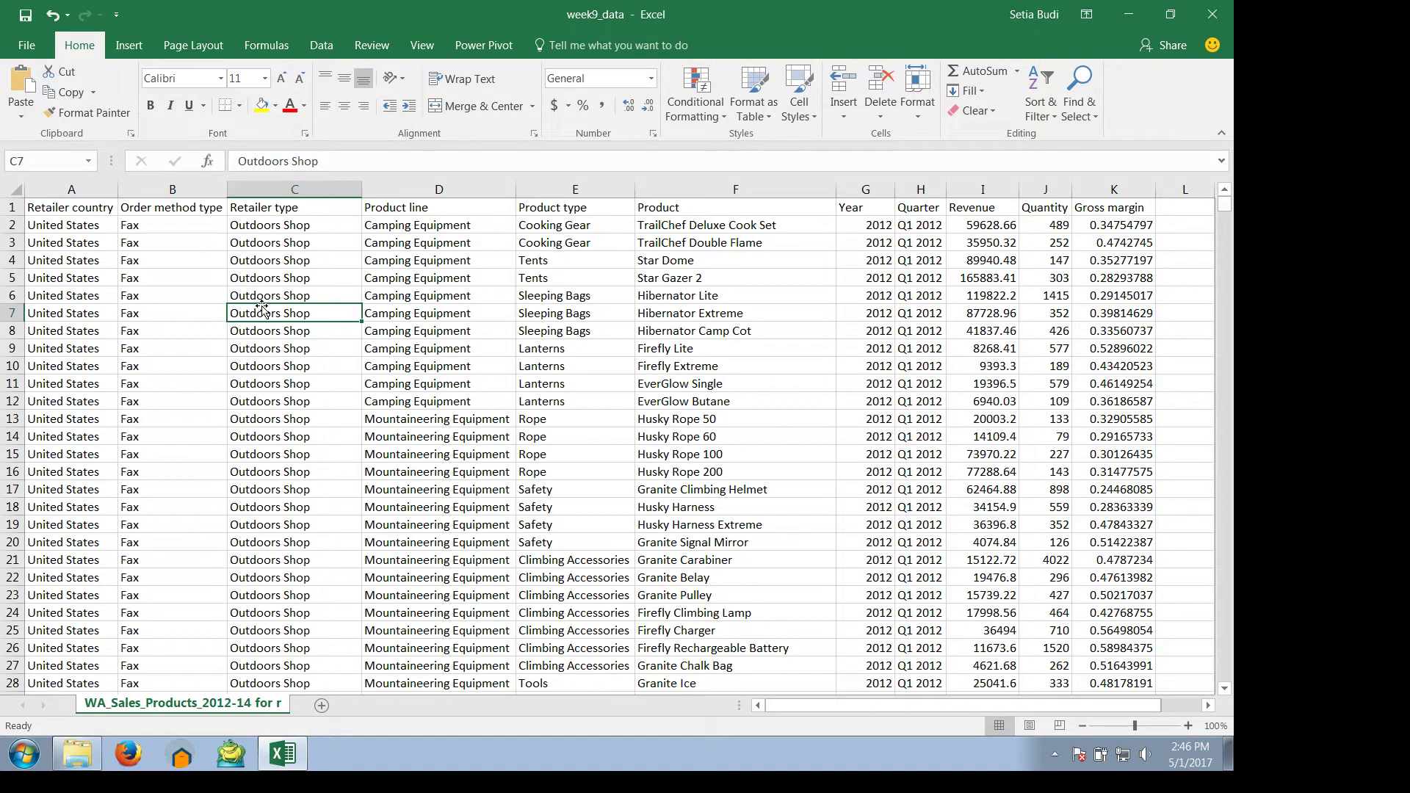
{"action": "left_click", "coordinate": [259, 260]}
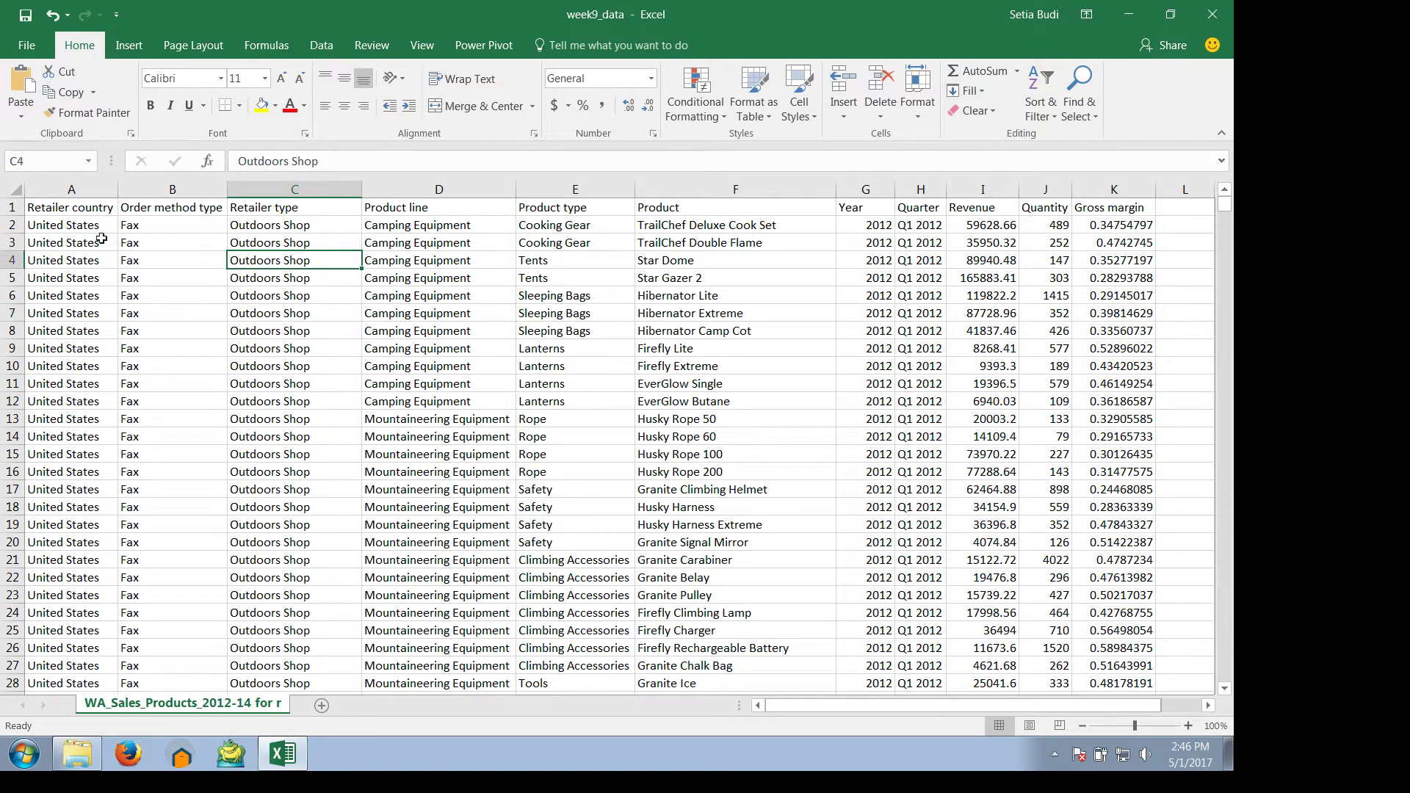
{"action": "left_click", "coordinate": [103, 223]}
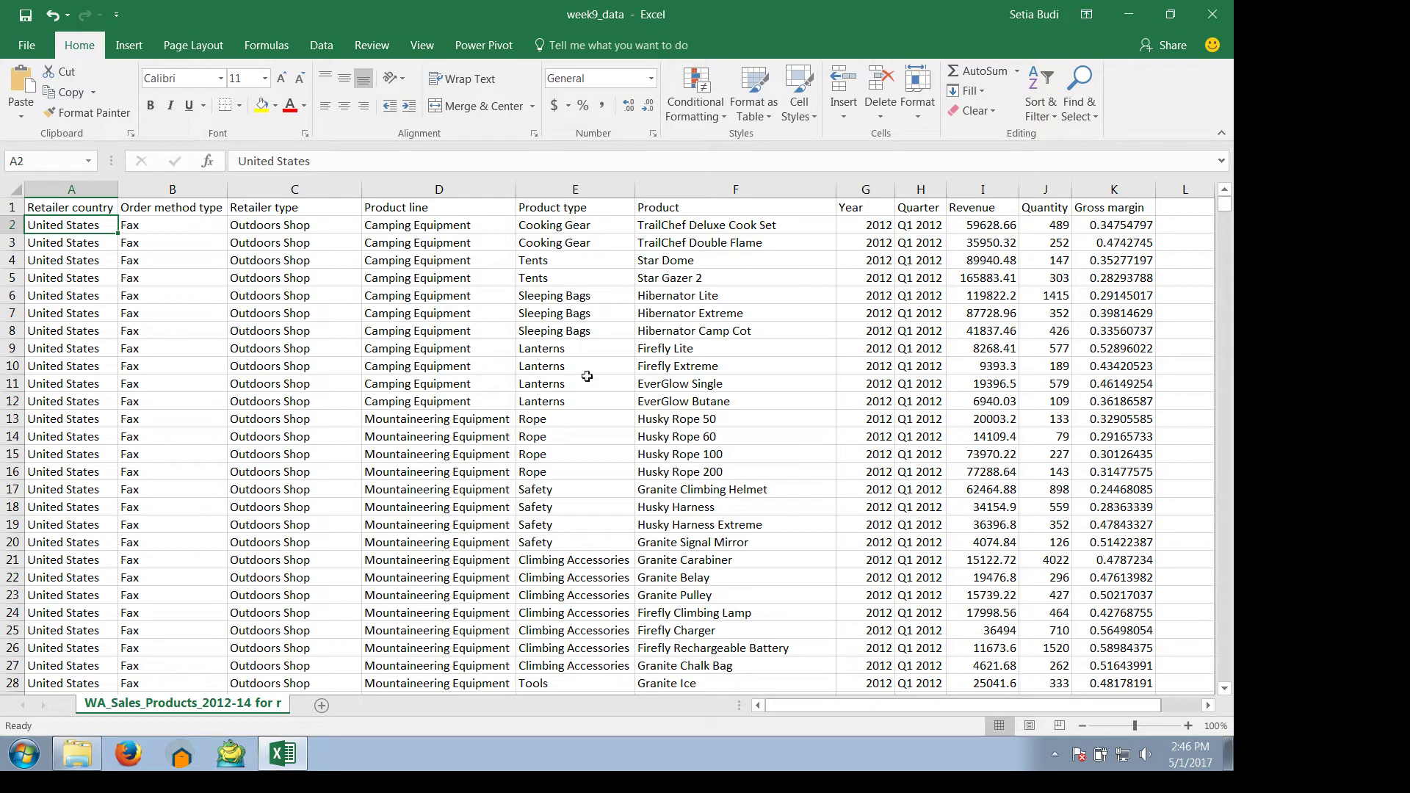
{"action": "left_click", "coordinate": [1187, 260]}
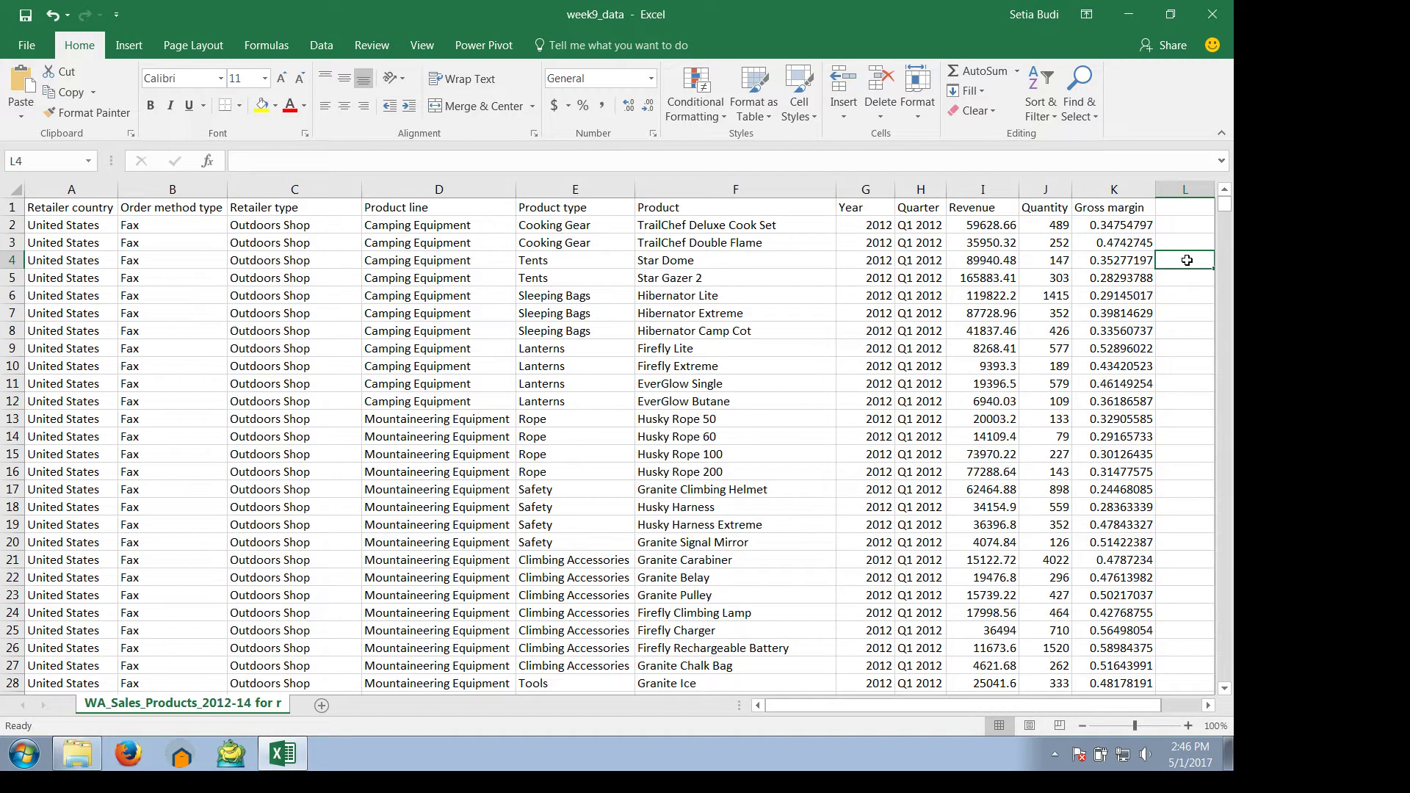
{"action": "left_click", "coordinate": [408, 332]}
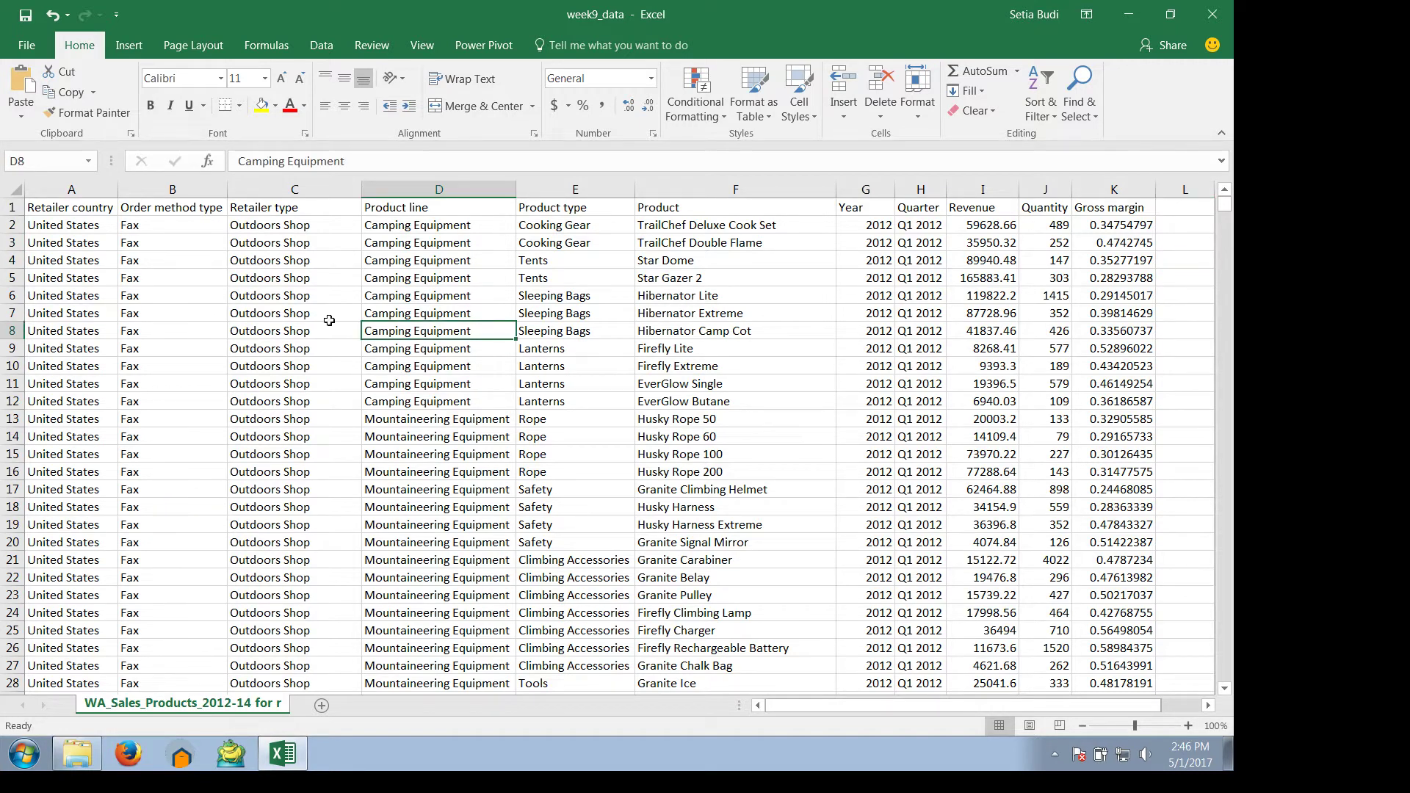
{"action": "left_click", "coordinate": [274, 261]}
{"action": "left_click", "coordinate": [134, 224]}
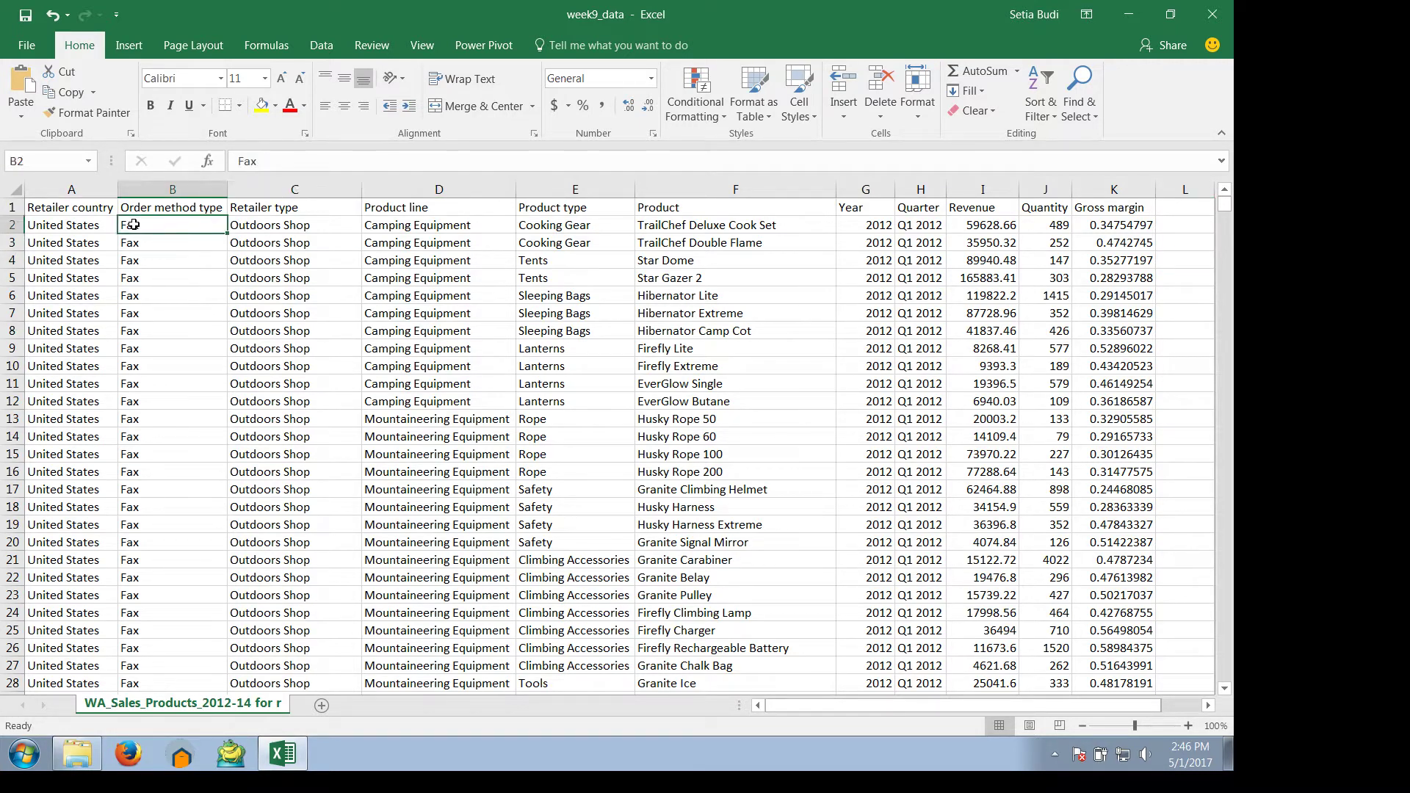
Create a PivotTable on a new worksheet from the full sales data range A1:K88476, starting from cell A2.
{"action": "left_click", "coordinate": [98, 224]}
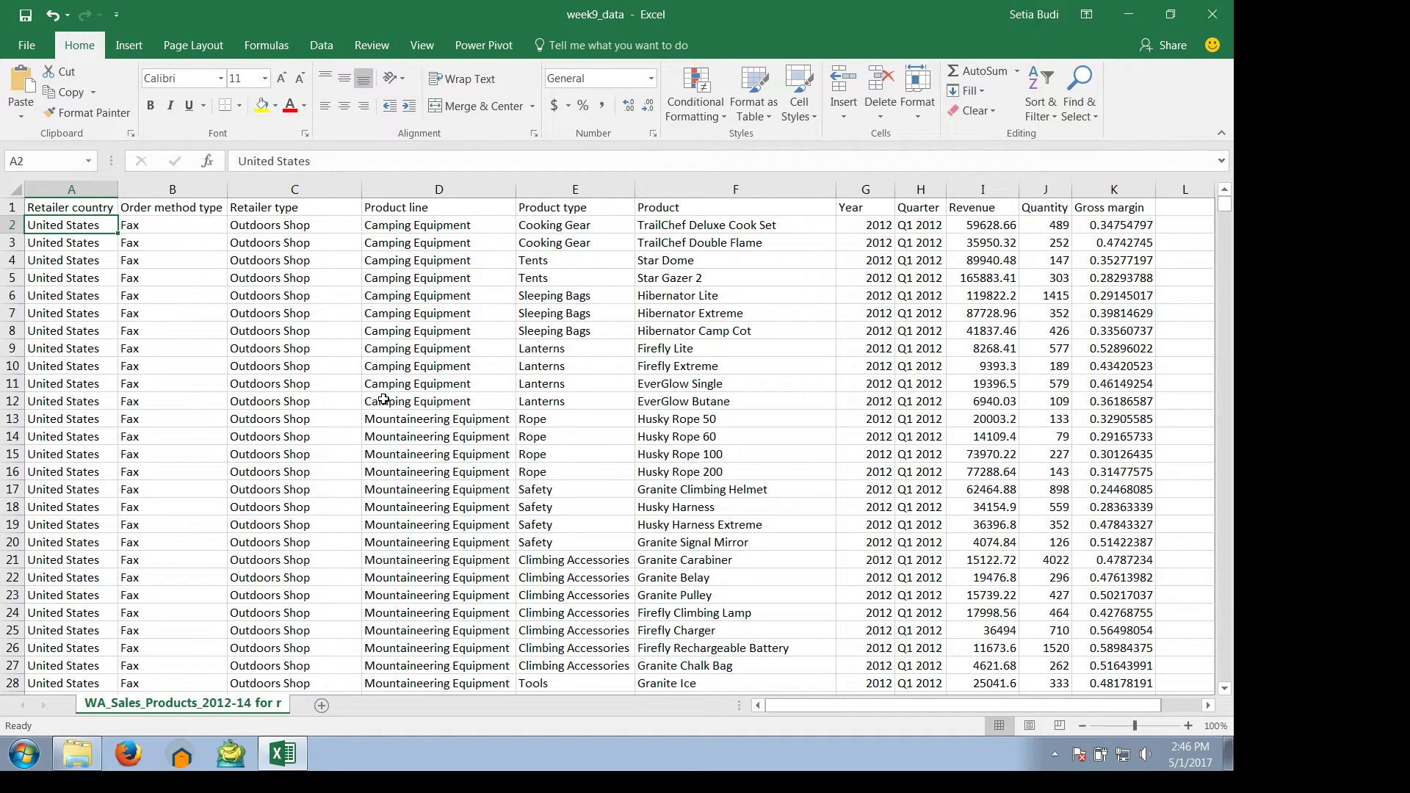
{"action": "left_click", "coordinate": [139, 48]}
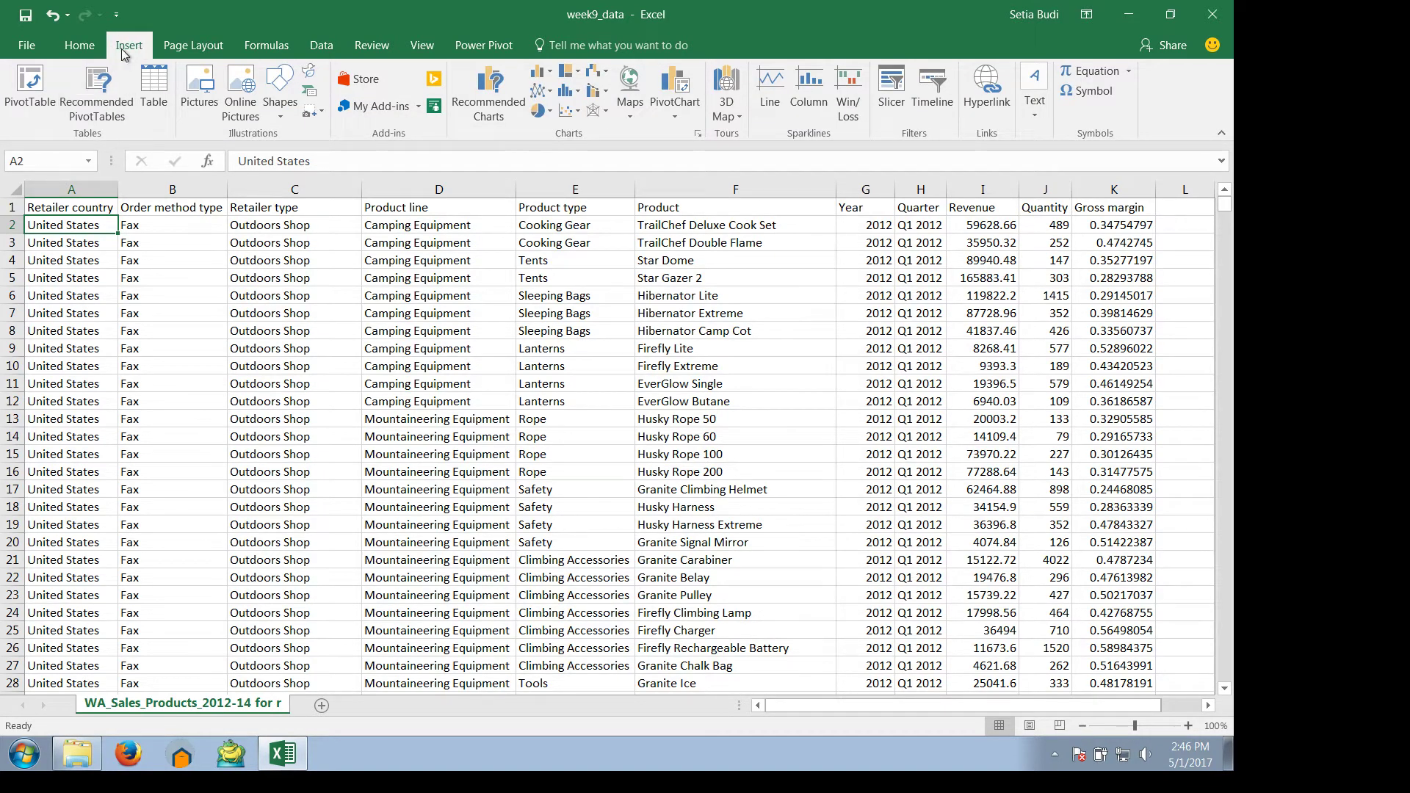
{"action": "left_click", "coordinate": [29, 103]}
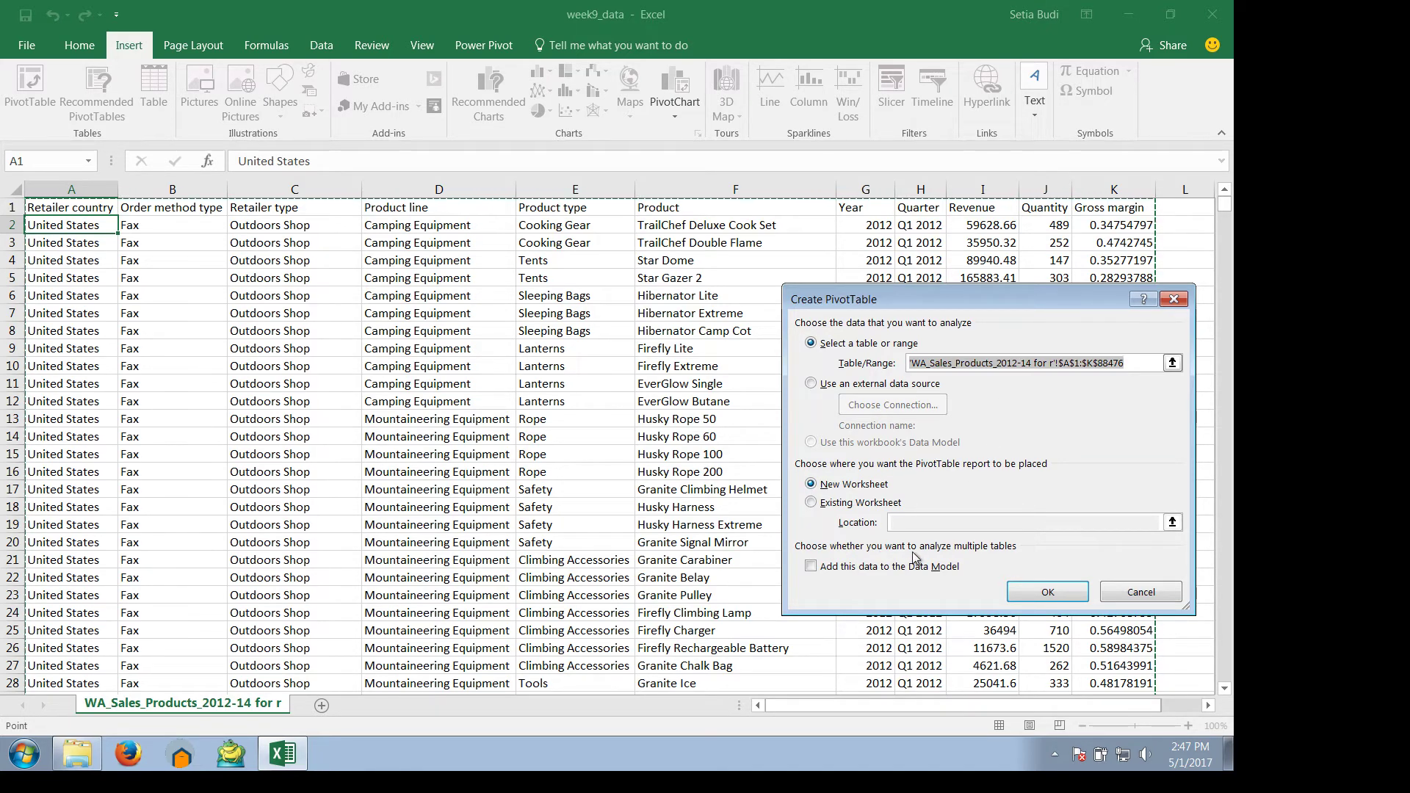
{"action": "left_click", "coordinate": [1040, 592]}
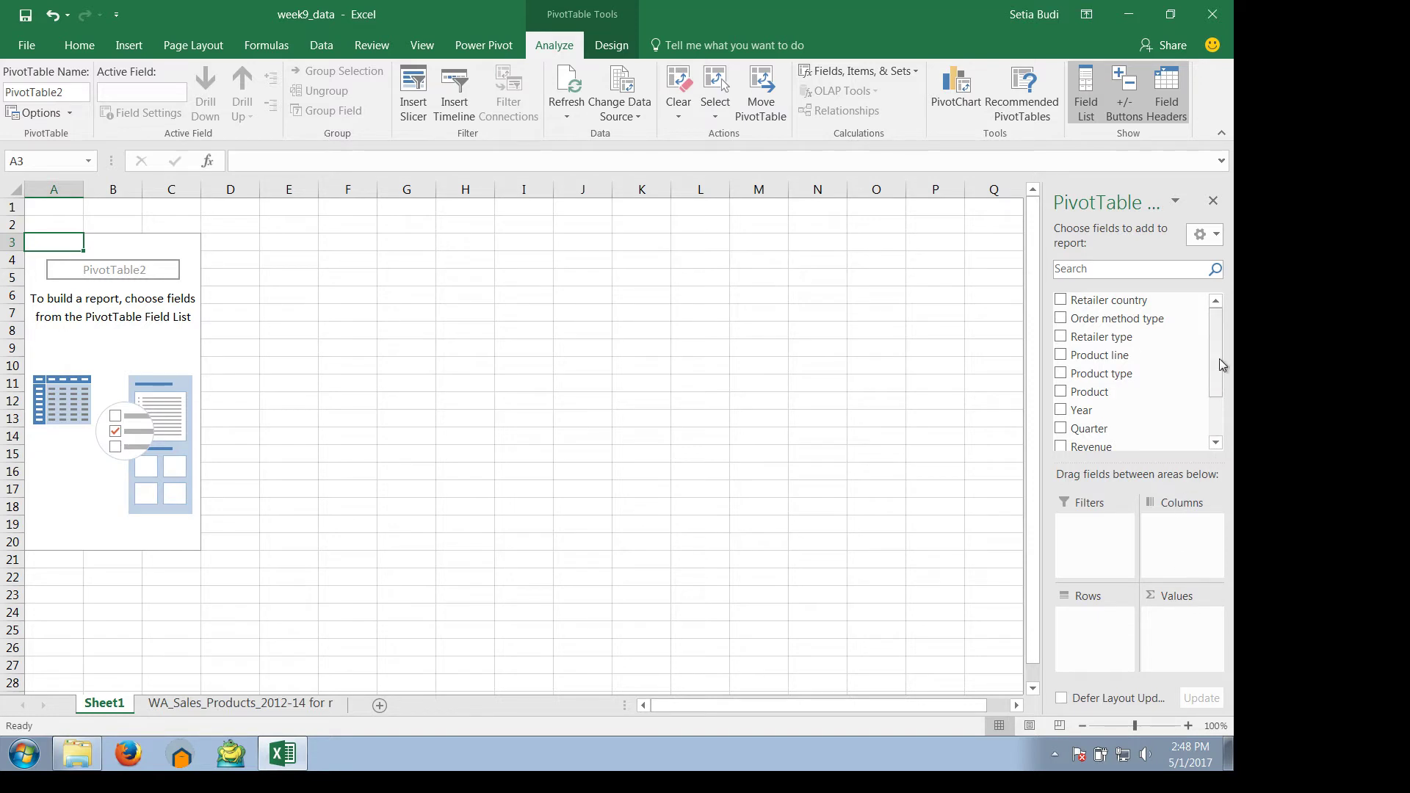
Add the Revenue field to the PivotTable's values area, summarized as a sum.
{"action": "left_click_drag", "start_coordinate": [1222, 360], "coordinate": [1215, 421]}
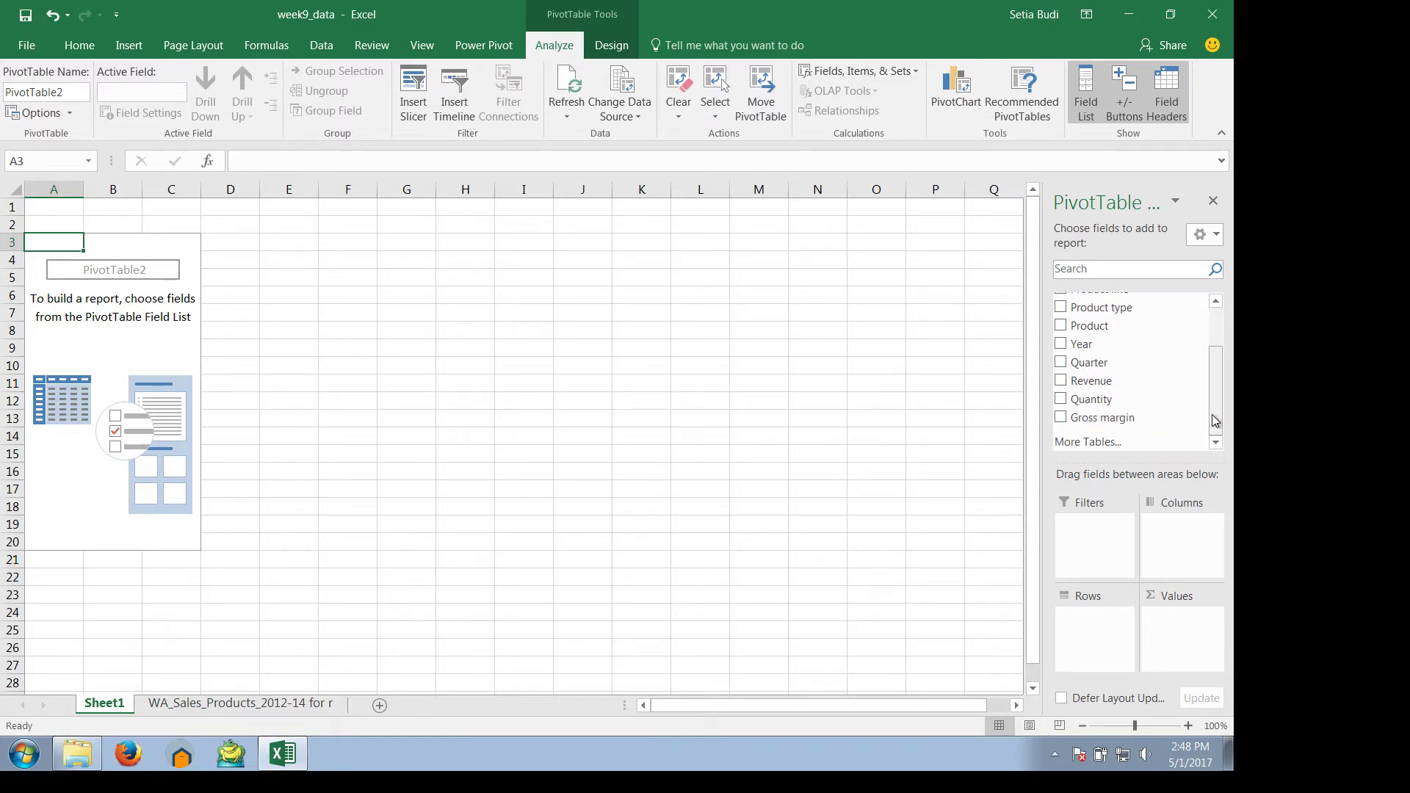
{"action": "left_click_drag", "start_coordinate": [1219, 403], "coordinate": [1217, 383]}
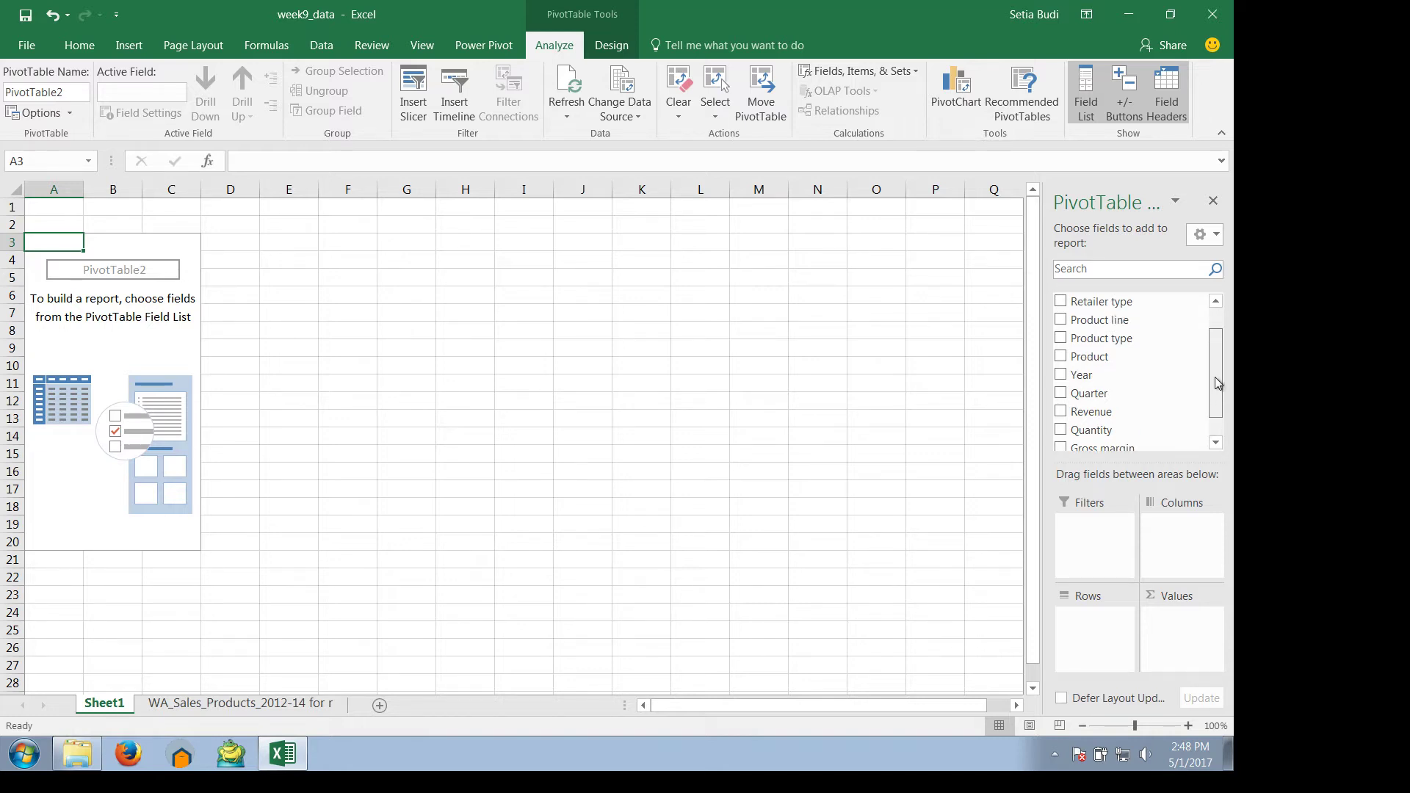
{"action": "left_click_drag", "start_coordinate": [1216, 383], "coordinate": [1216, 382]}
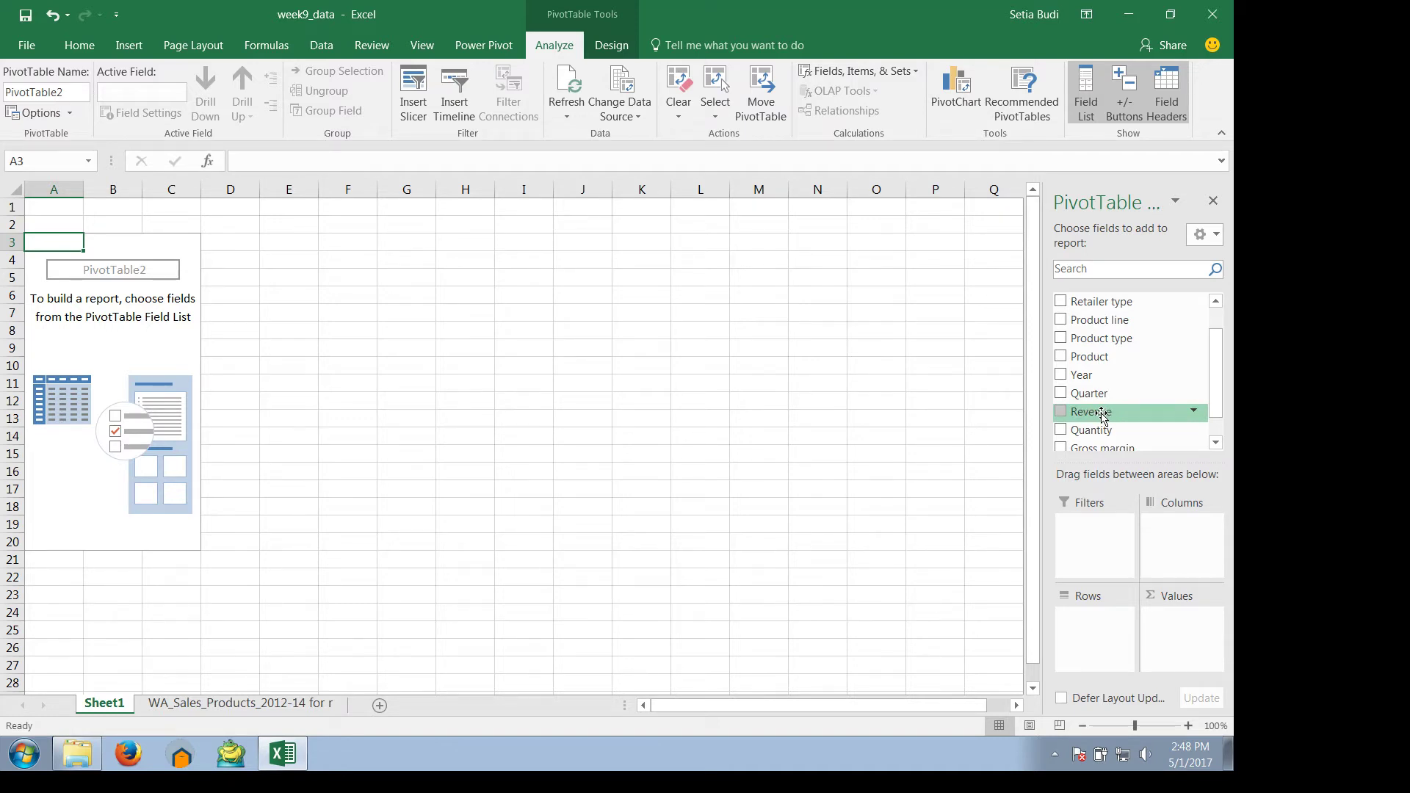
{"action": "left_click_drag", "start_coordinate": [1101, 416], "coordinate": [1183, 644]}
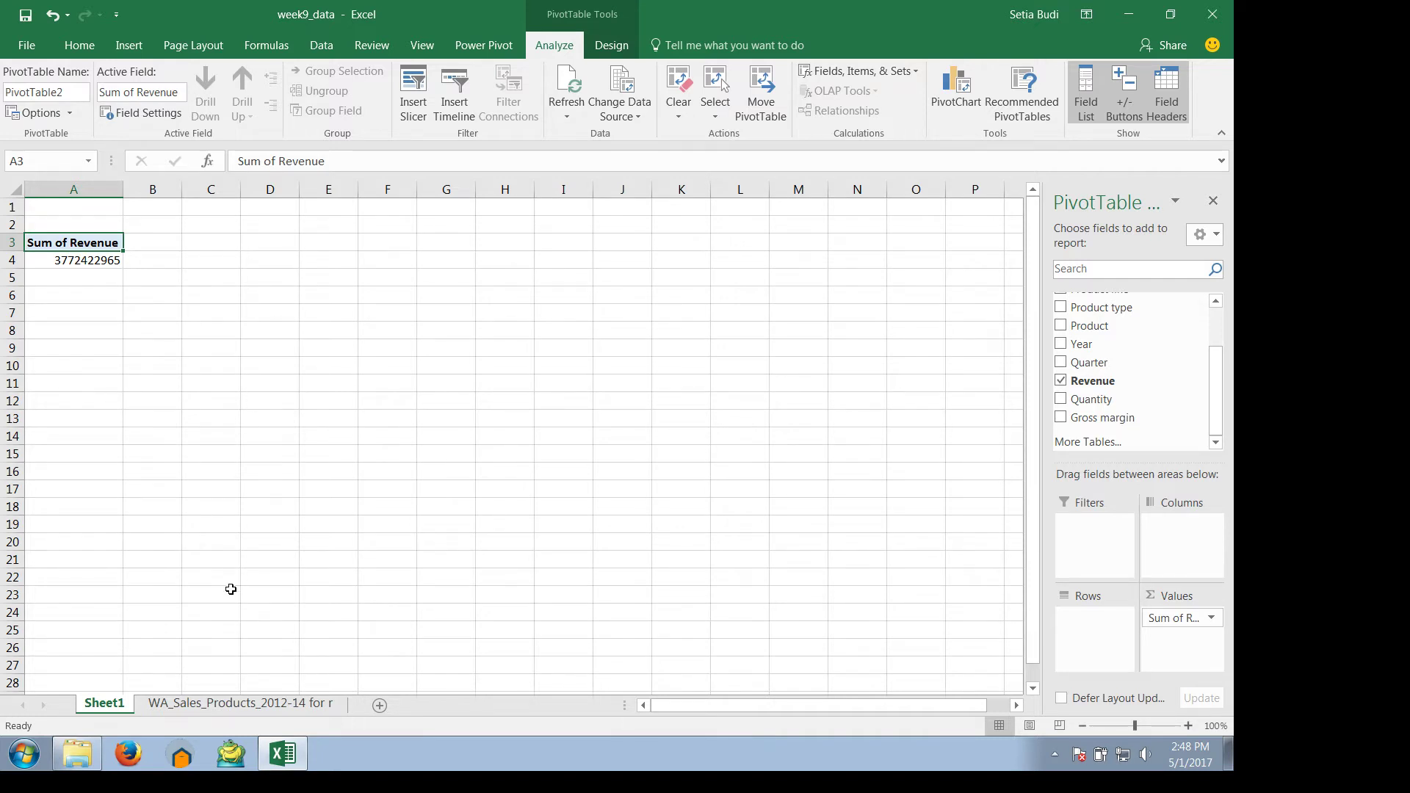
Look back at the source sales worksheet and return to the PivotTable on Sheet1.
{"action": "left_click", "coordinate": [227, 708]}
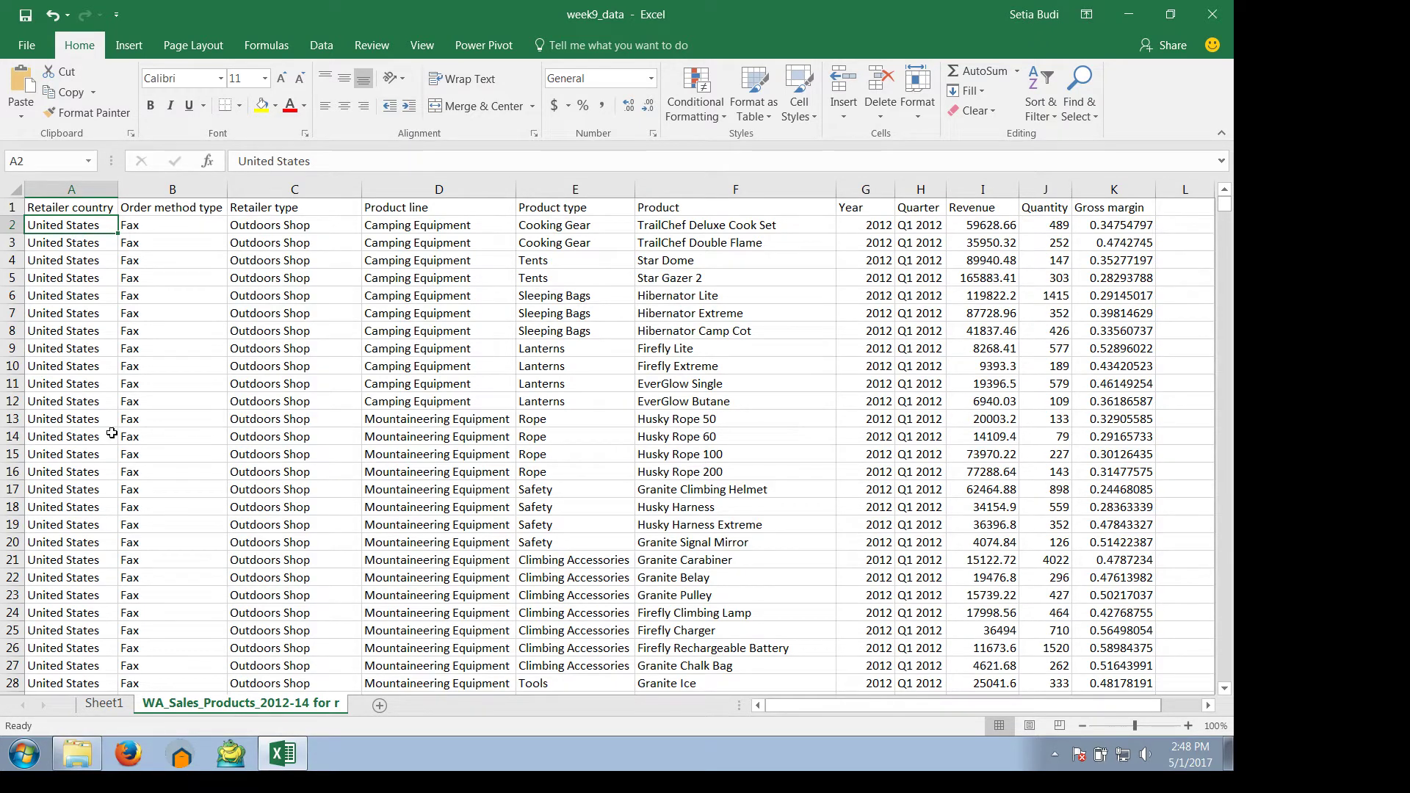
{"action": "left_click", "coordinate": [104, 705]}
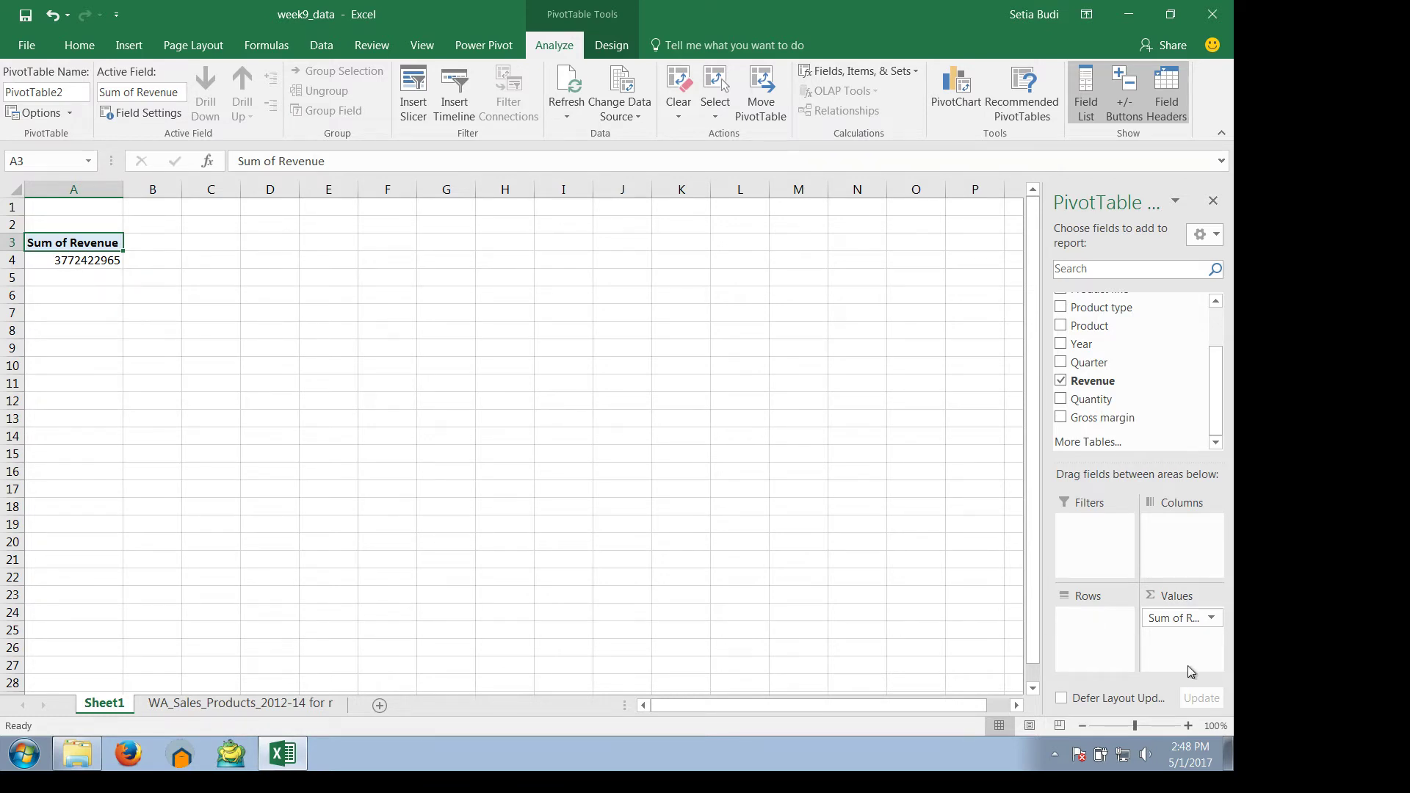
Format the Sum of Revenue values as Currency with the $ symbol and two decimal places.
{"action": "left_click", "coordinate": [1213, 620]}
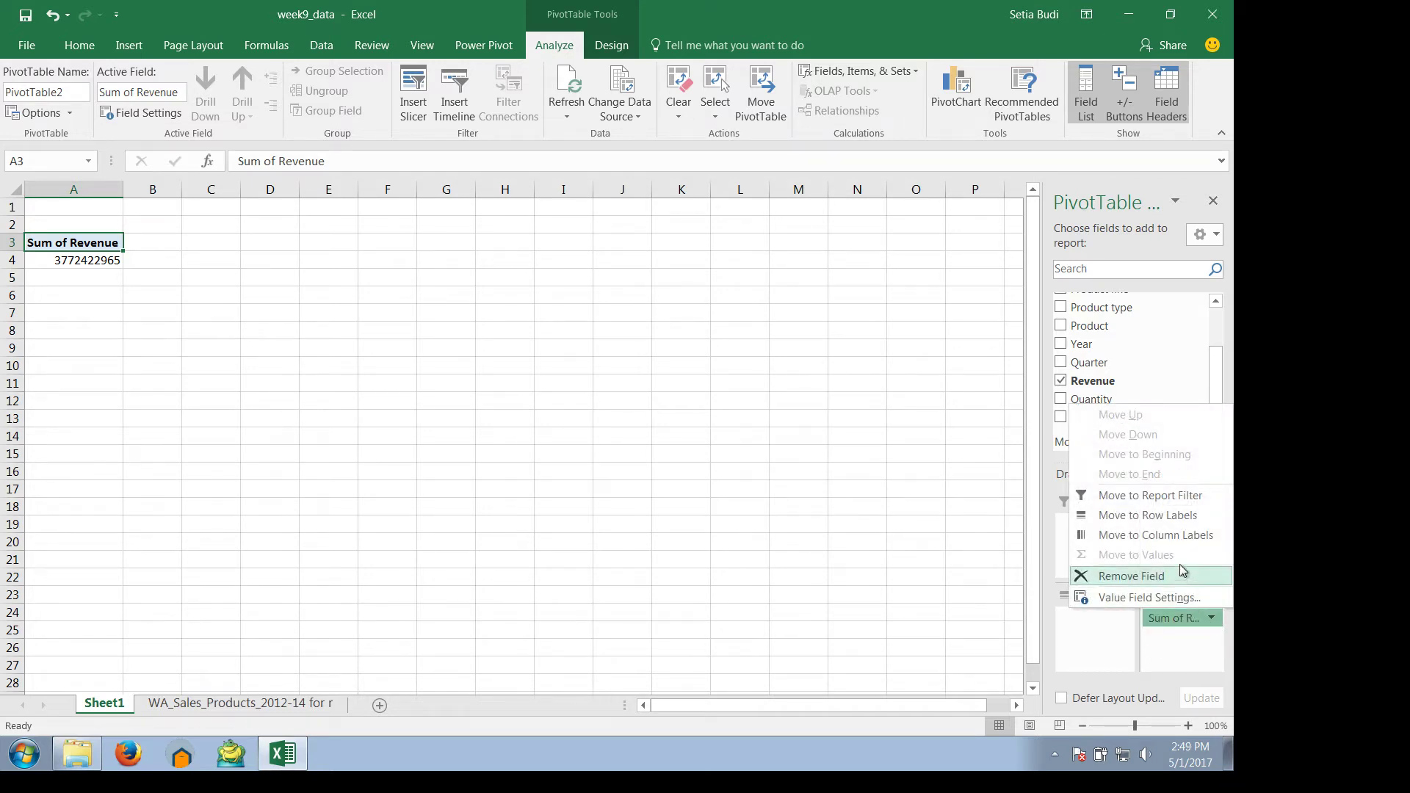
{"action": "left_click", "coordinate": [1192, 653]}
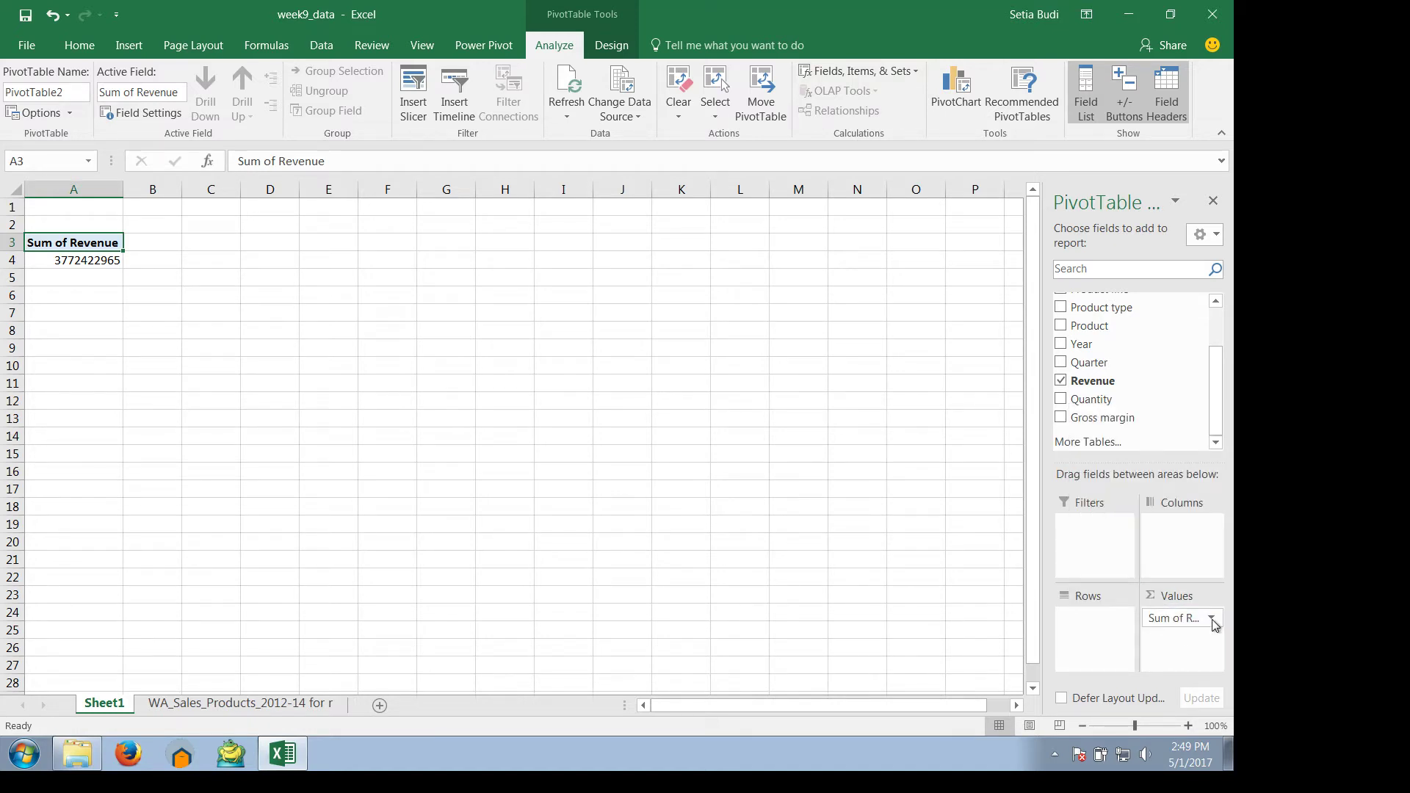
{"action": "left_click", "coordinate": [1211, 620]}
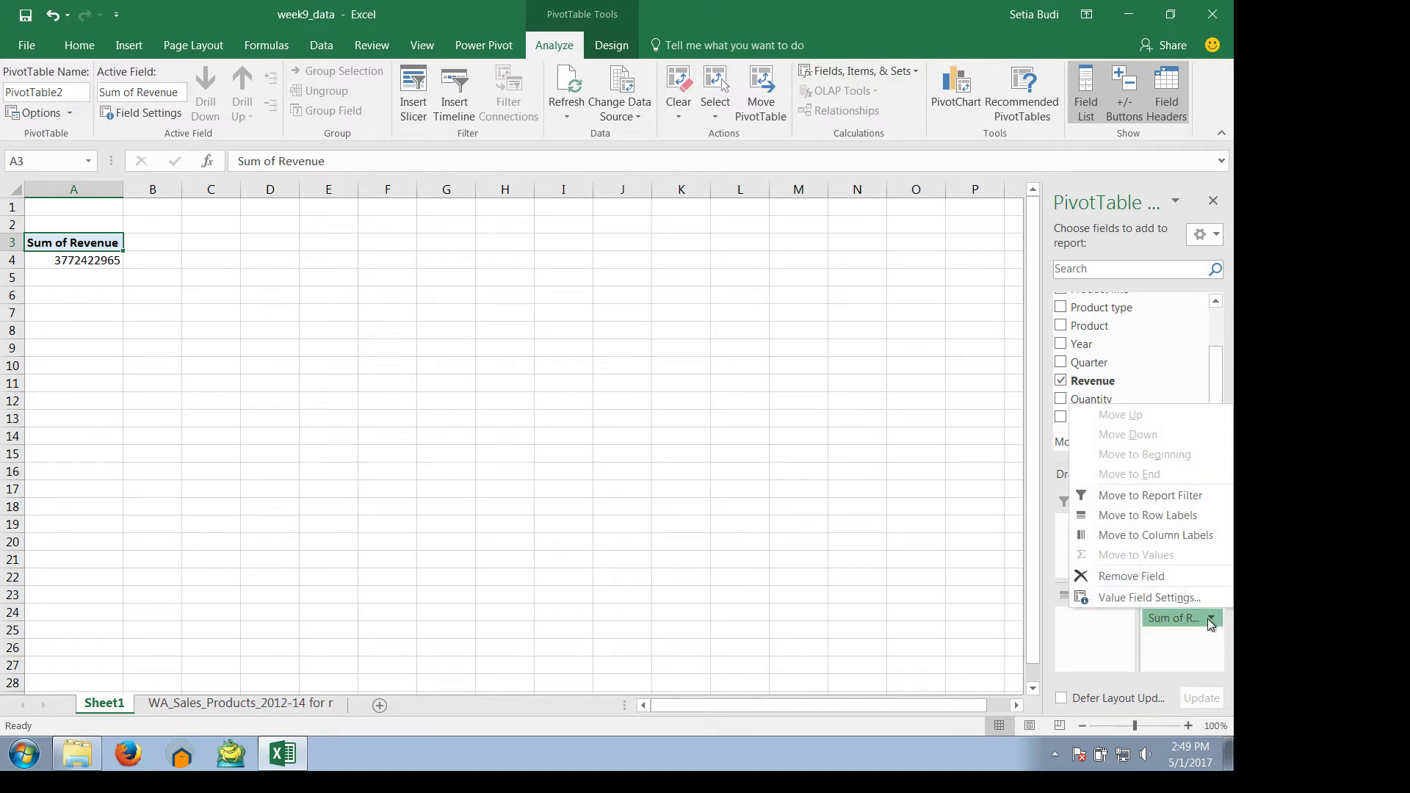
{"action": "left_click", "coordinate": [1150, 598]}
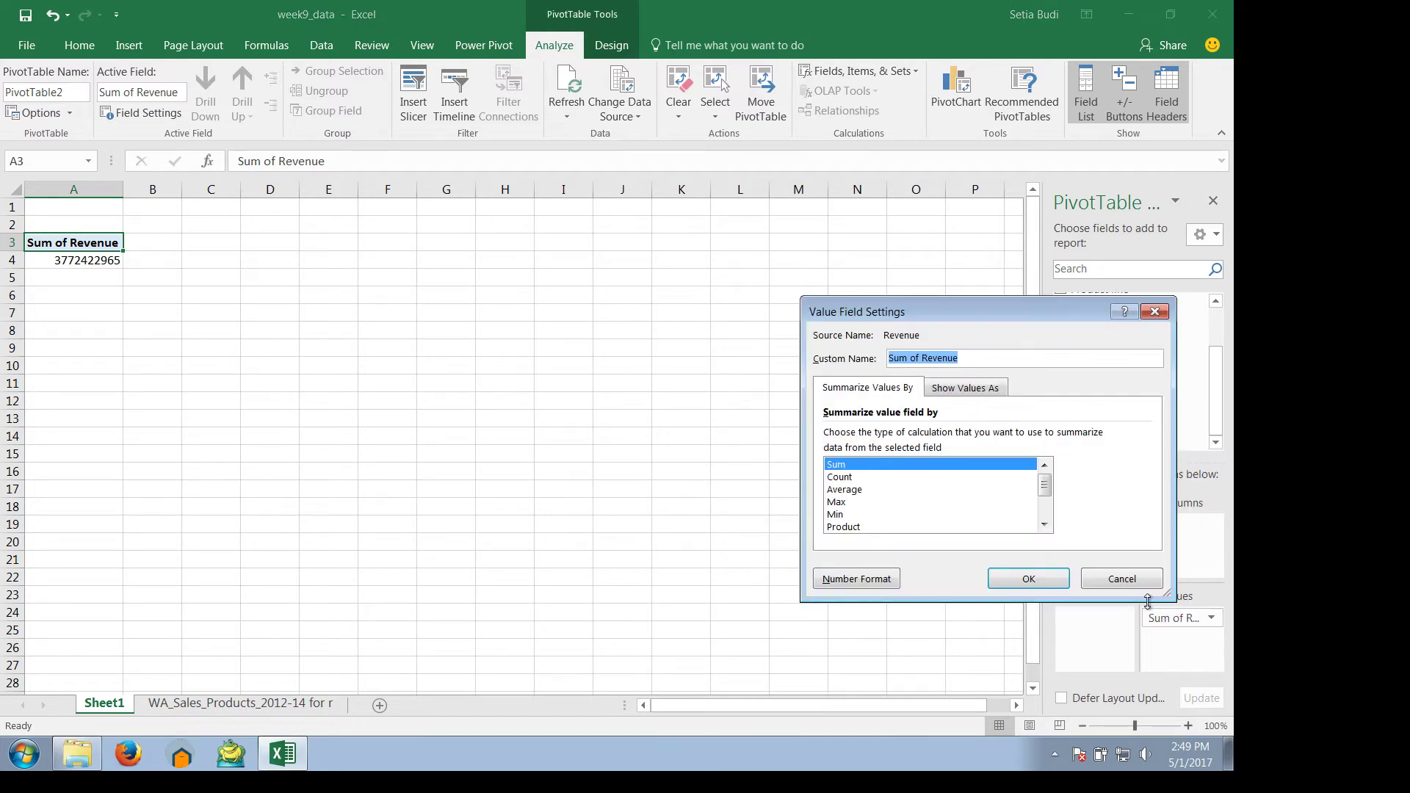
{"action": "left_click", "coordinate": [864, 588]}
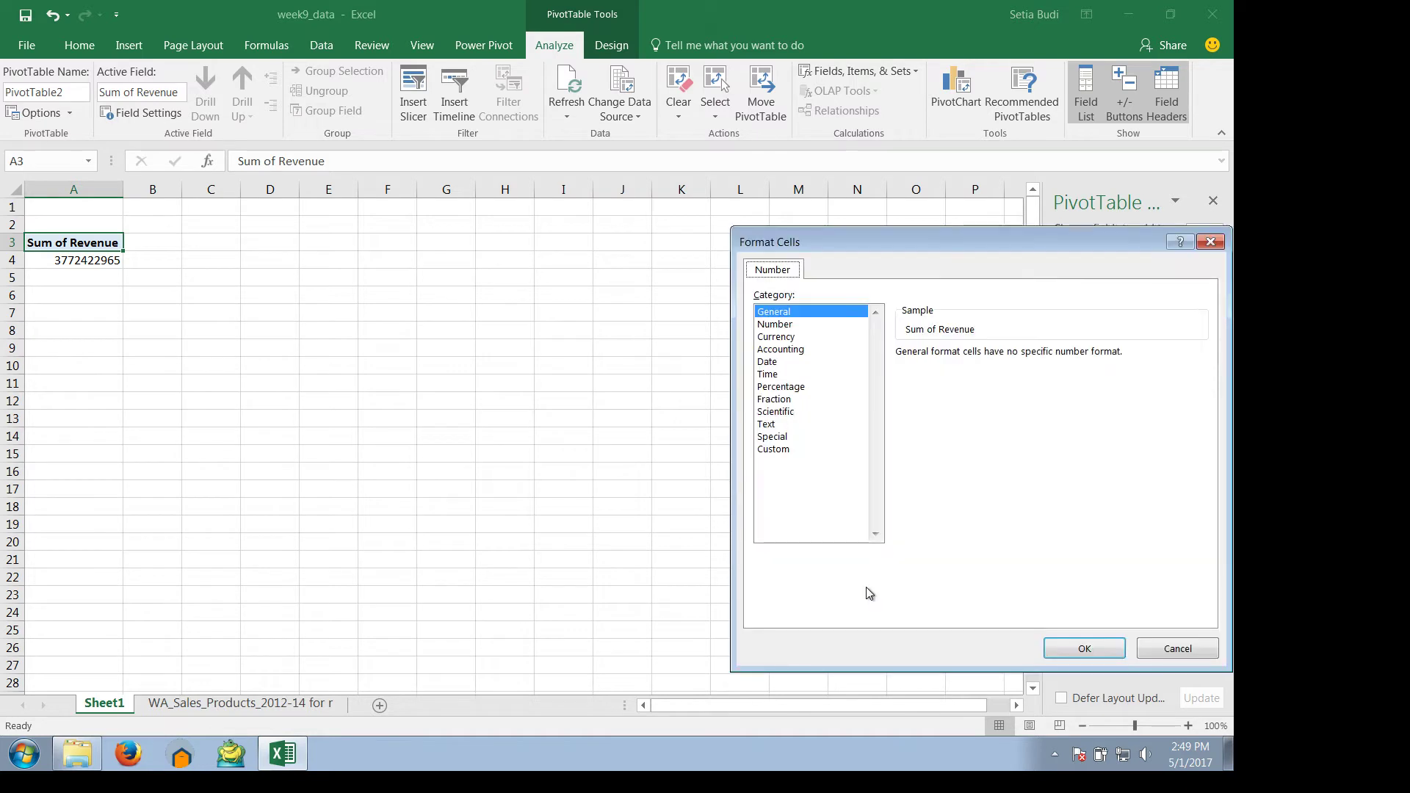
{"action": "left_click", "coordinate": [776, 336]}
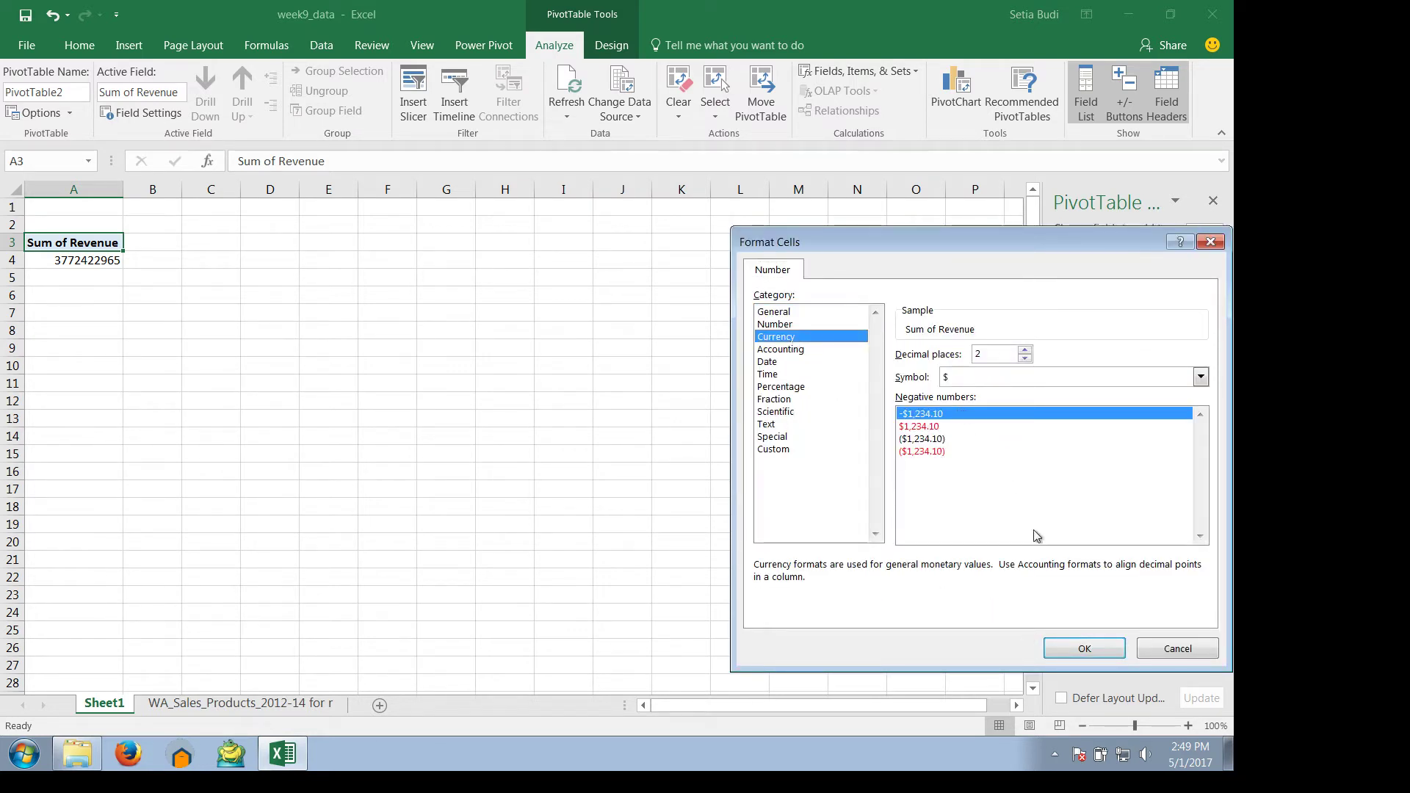
{"action": "left_click", "coordinate": [1095, 650]}
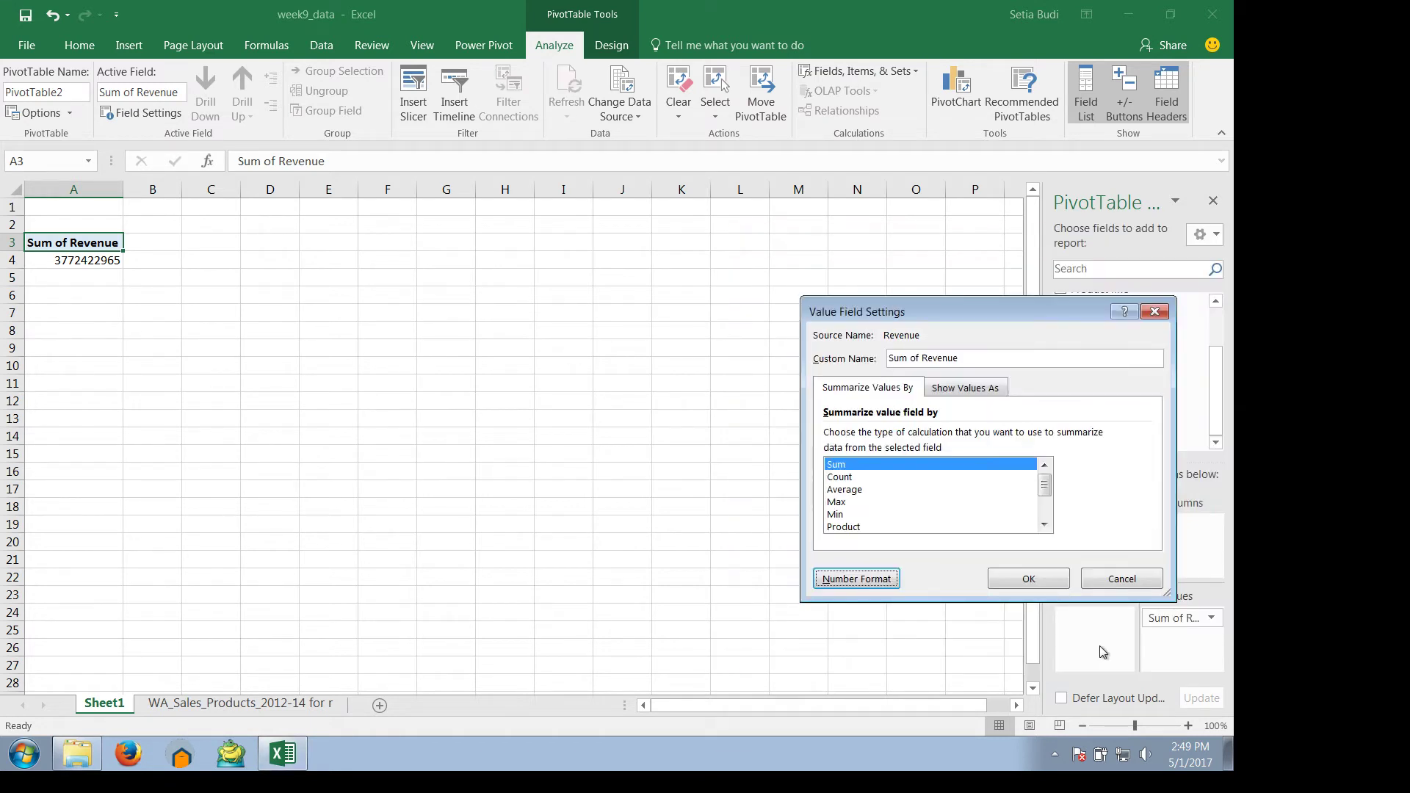
{"action": "left_click", "coordinate": [1032, 579]}
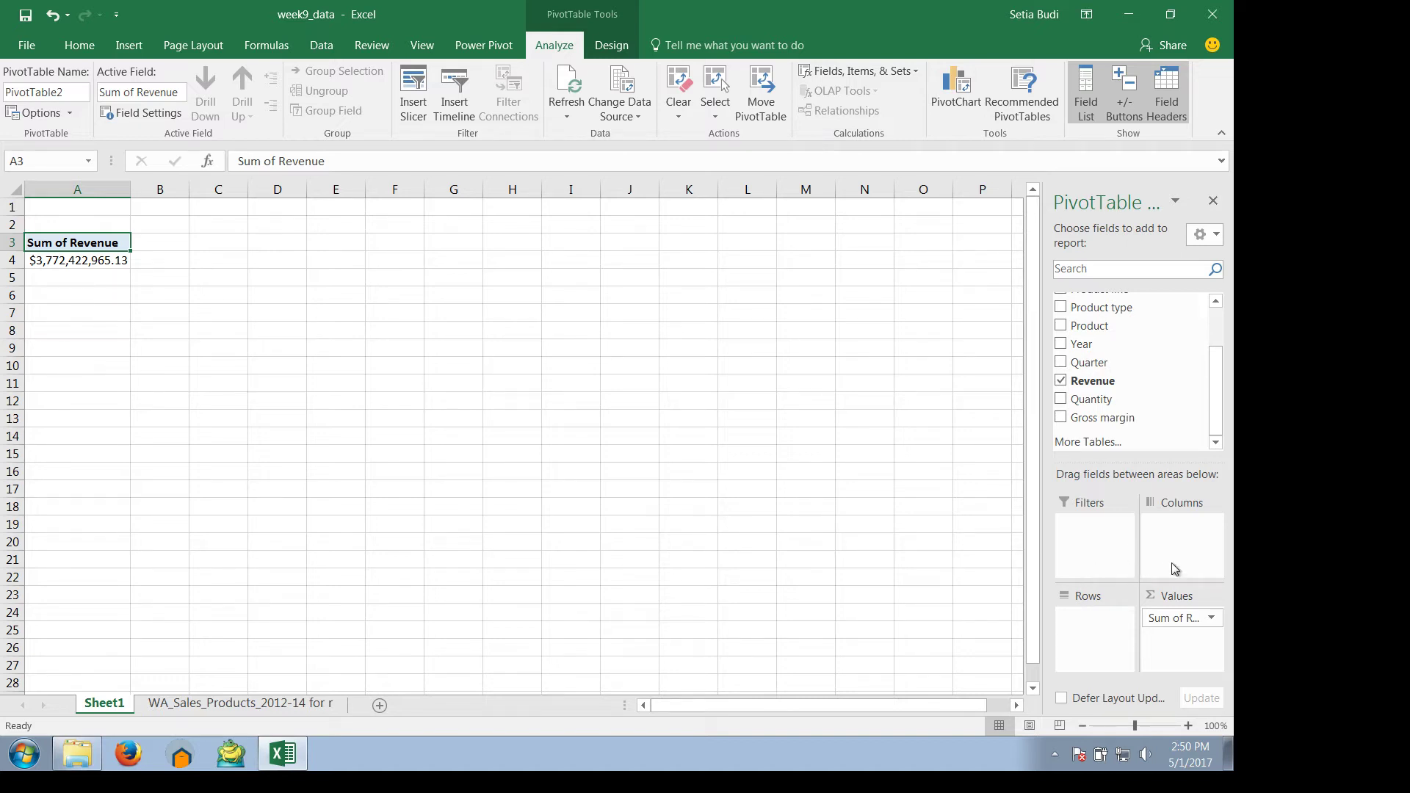
Add Retailer country to the PivotTable's rows and sort the countries by revenue from largest to smallest.
{"action": "mouse_move", "coordinate": [1216, 394]}
{"action": "left_mouse_down"}
{"action": "mouse_move", "coordinate": [1217, 378]}
{"action": "mouse_move", "coordinate": [1217, 408]}
{"action": "mouse_move", "coordinate": [1216, 367]}
{"action": "left_mouse_up"}
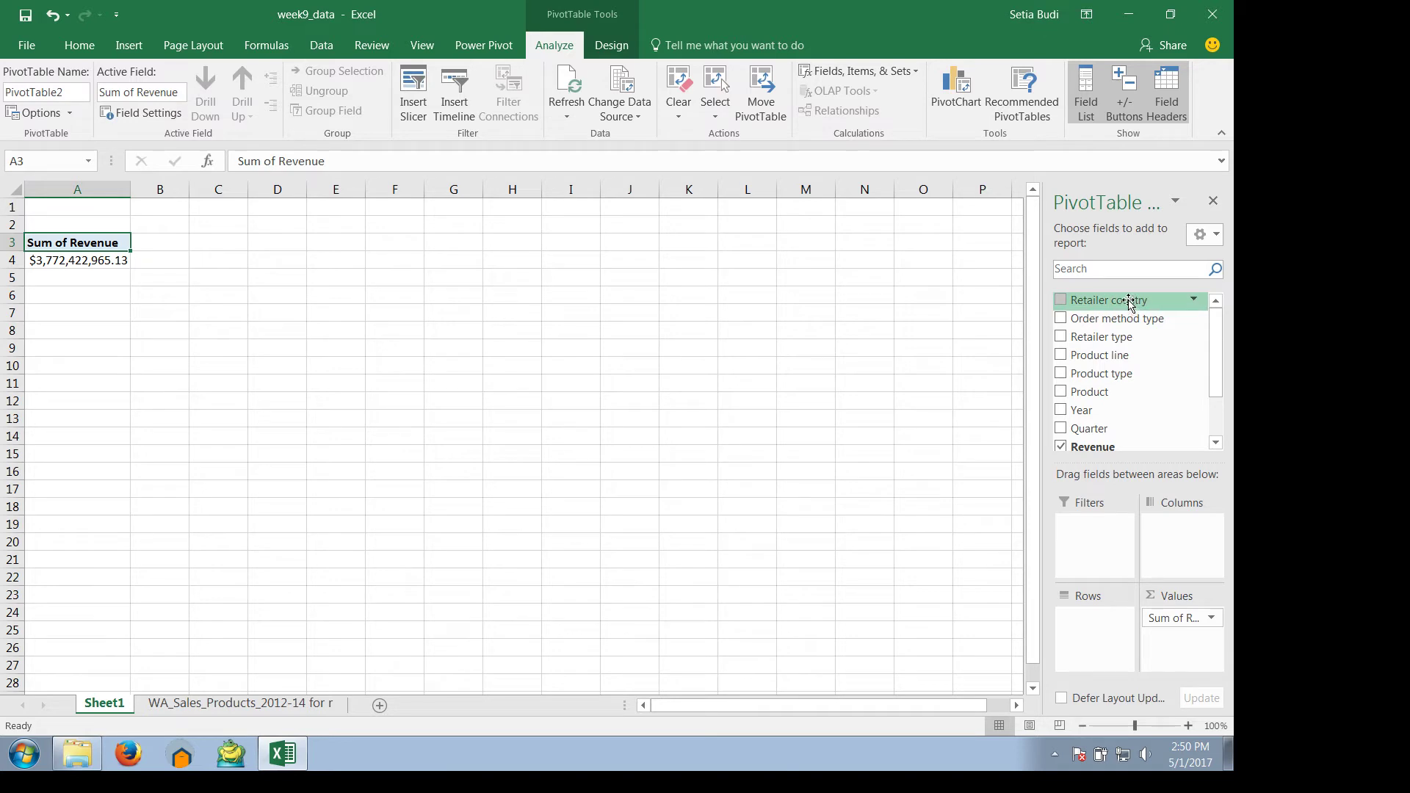
{"action": "left_click_drag", "start_coordinate": [1129, 301], "coordinate": [1113, 633]}
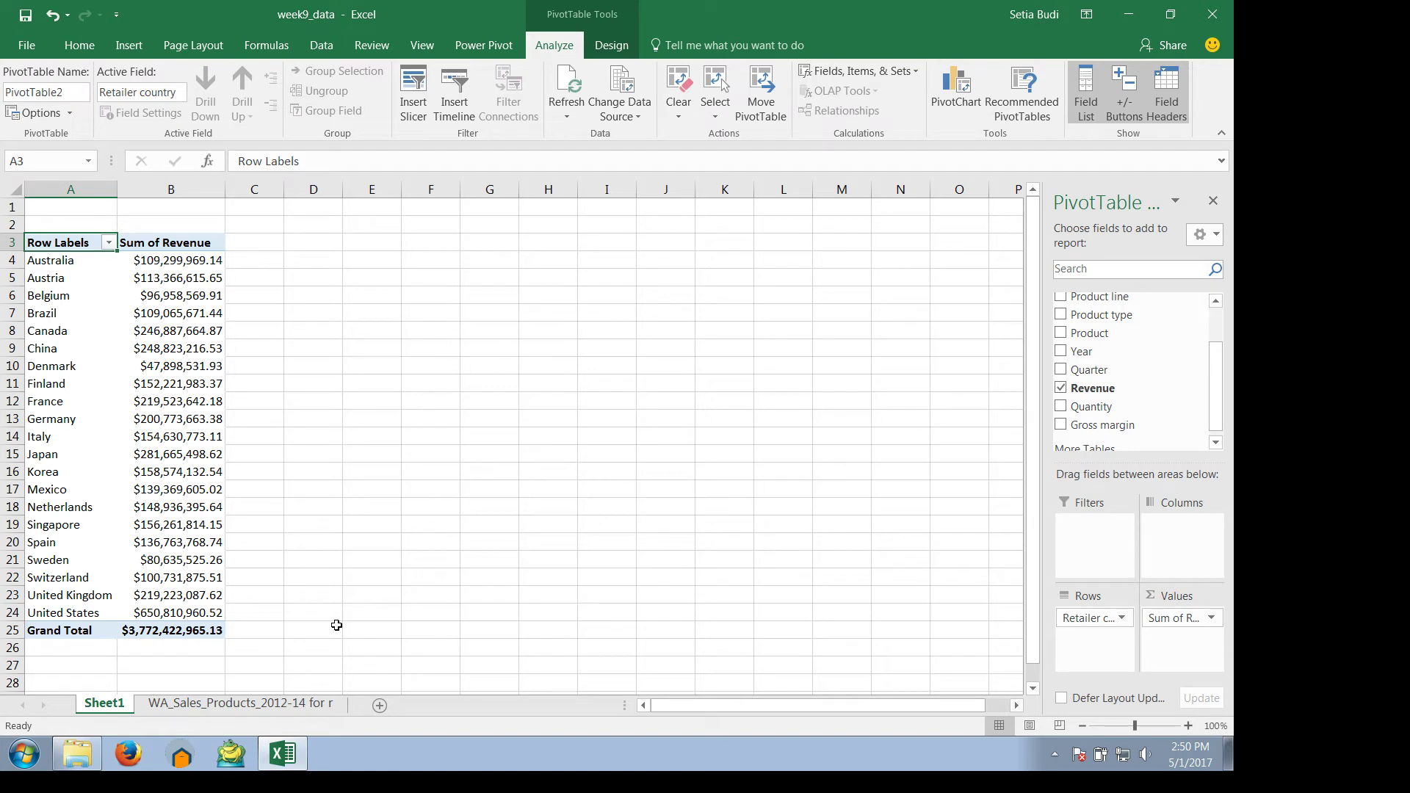
{"action": "left_click", "coordinate": [203, 262]}
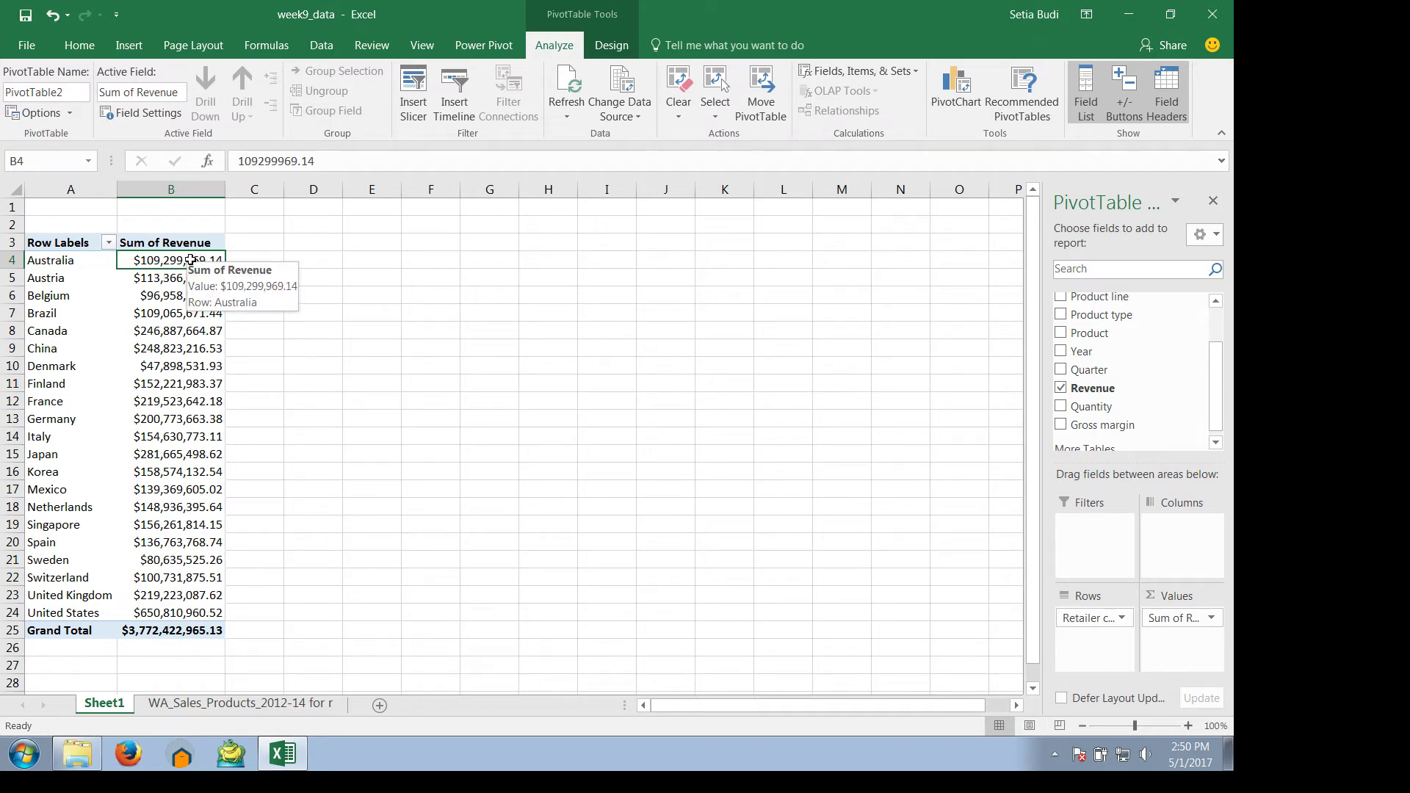
{"action": "right_click", "coordinate": [190, 260]}
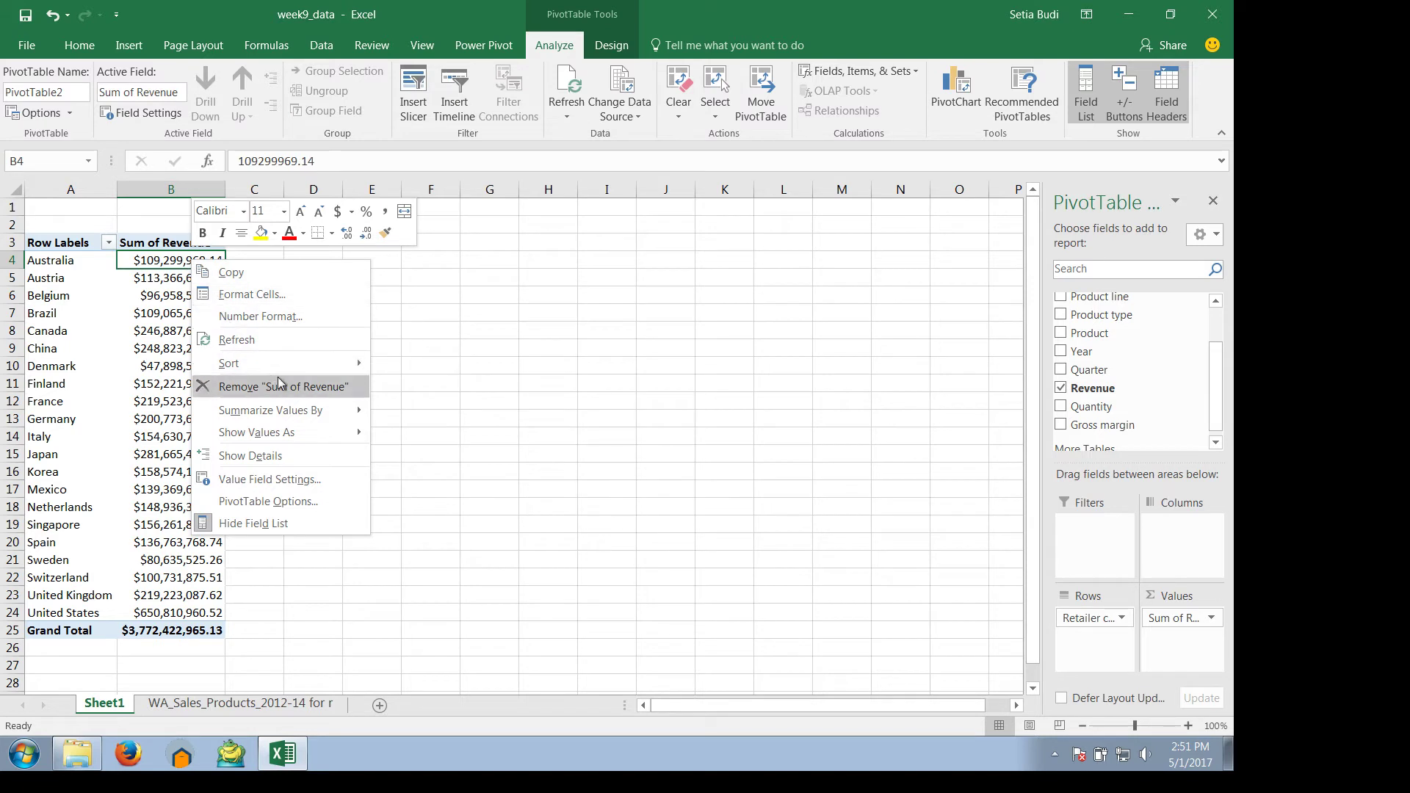
{"action": "mouse_move", "coordinate": [293, 362]}
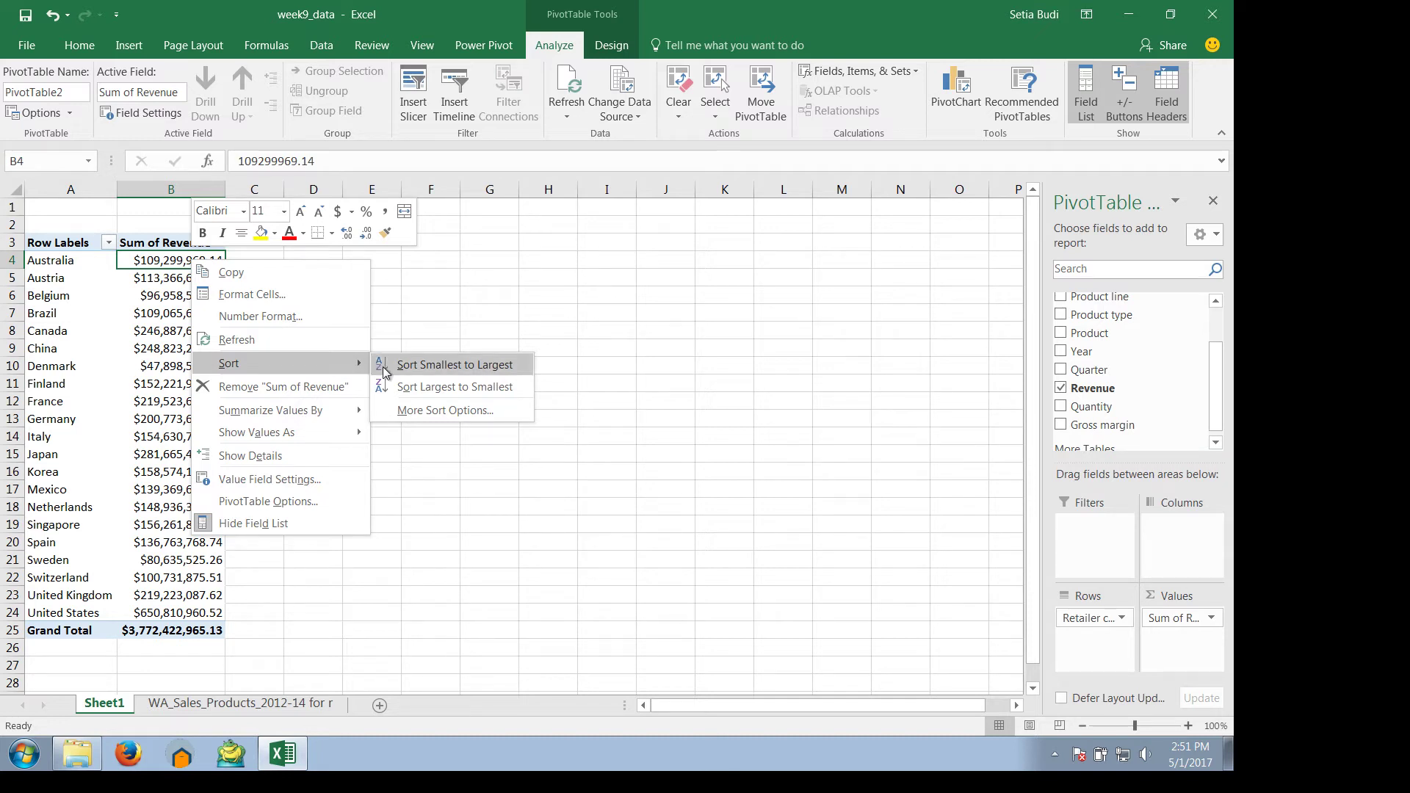
{"action": "left_click", "coordinate": [497, 389]}
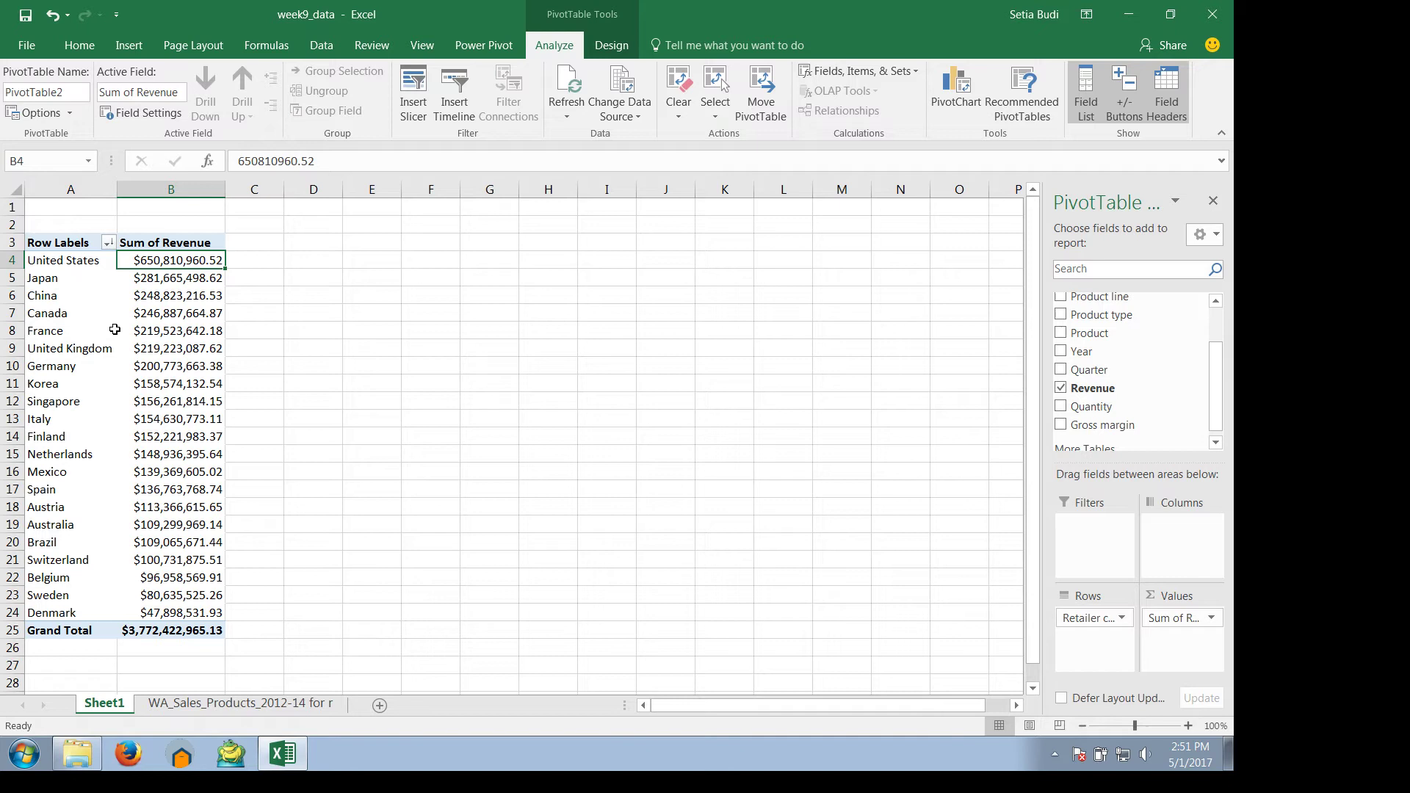
{"action": "left_click", "coordinate": [75, 264]}
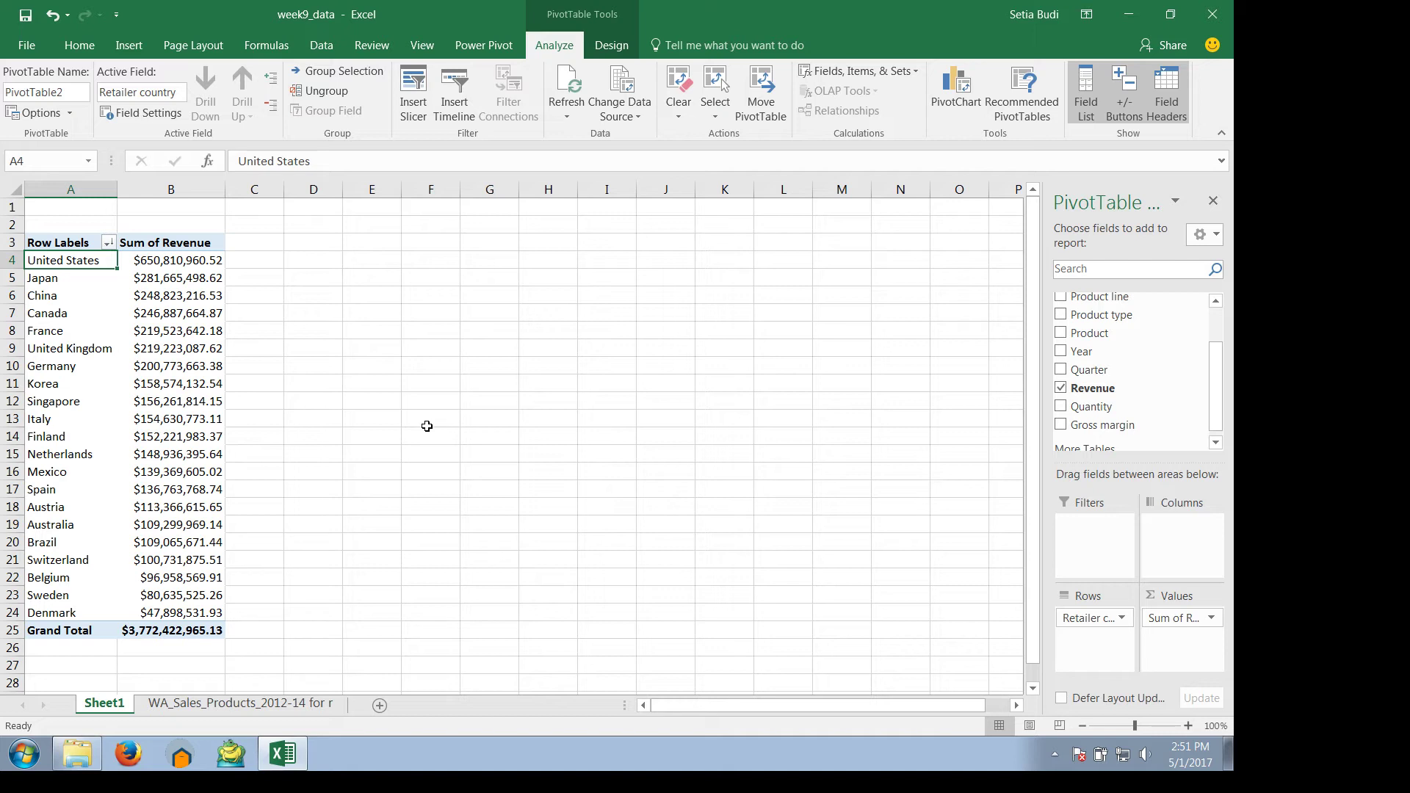
{"action": "left_click", "coordinate": [220, 263]}
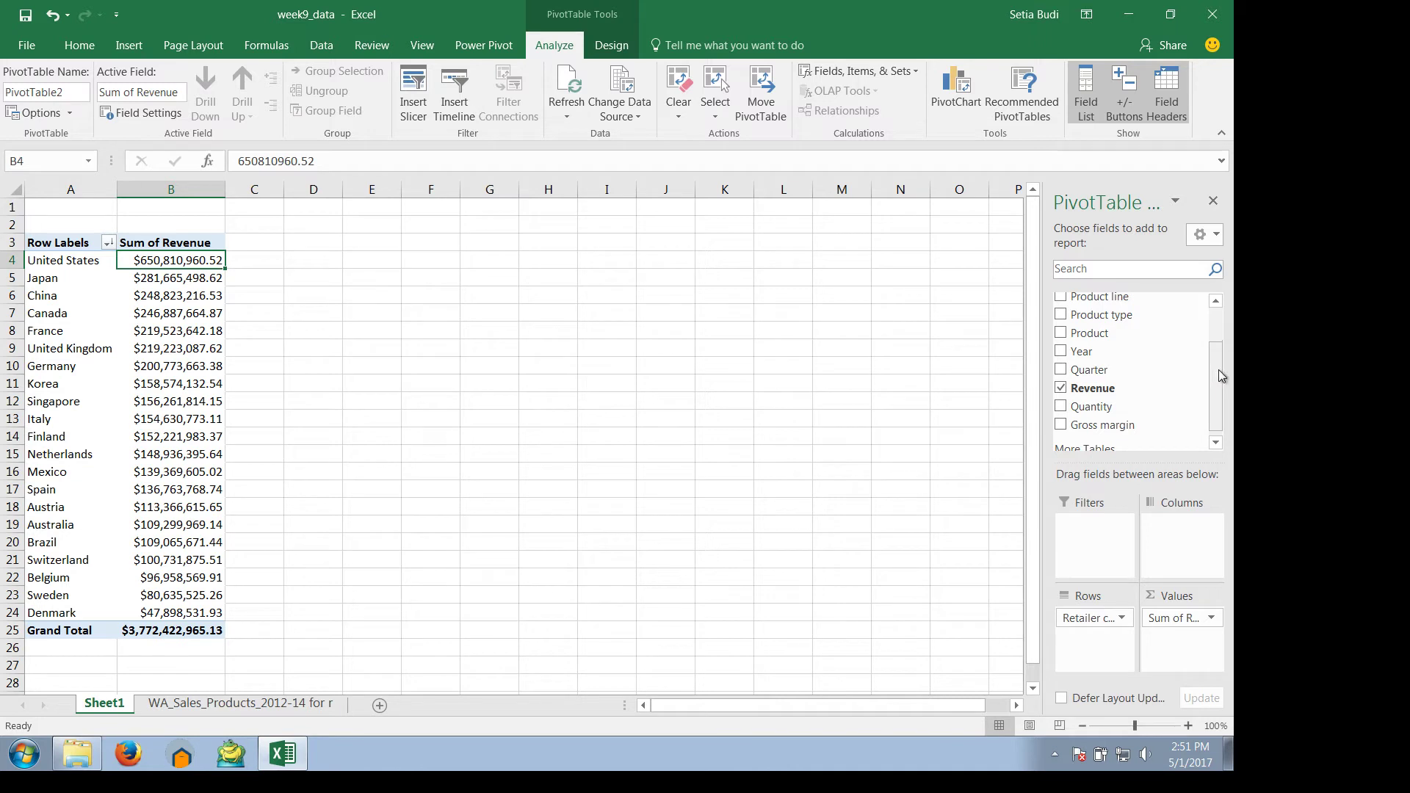
Add Product line to the PivotTable's columns and look over the revenue for each country and product line.
{"action": "left_click_drag", "start_coordinate": [1219, 369], "coordinate": [1218, 355]}
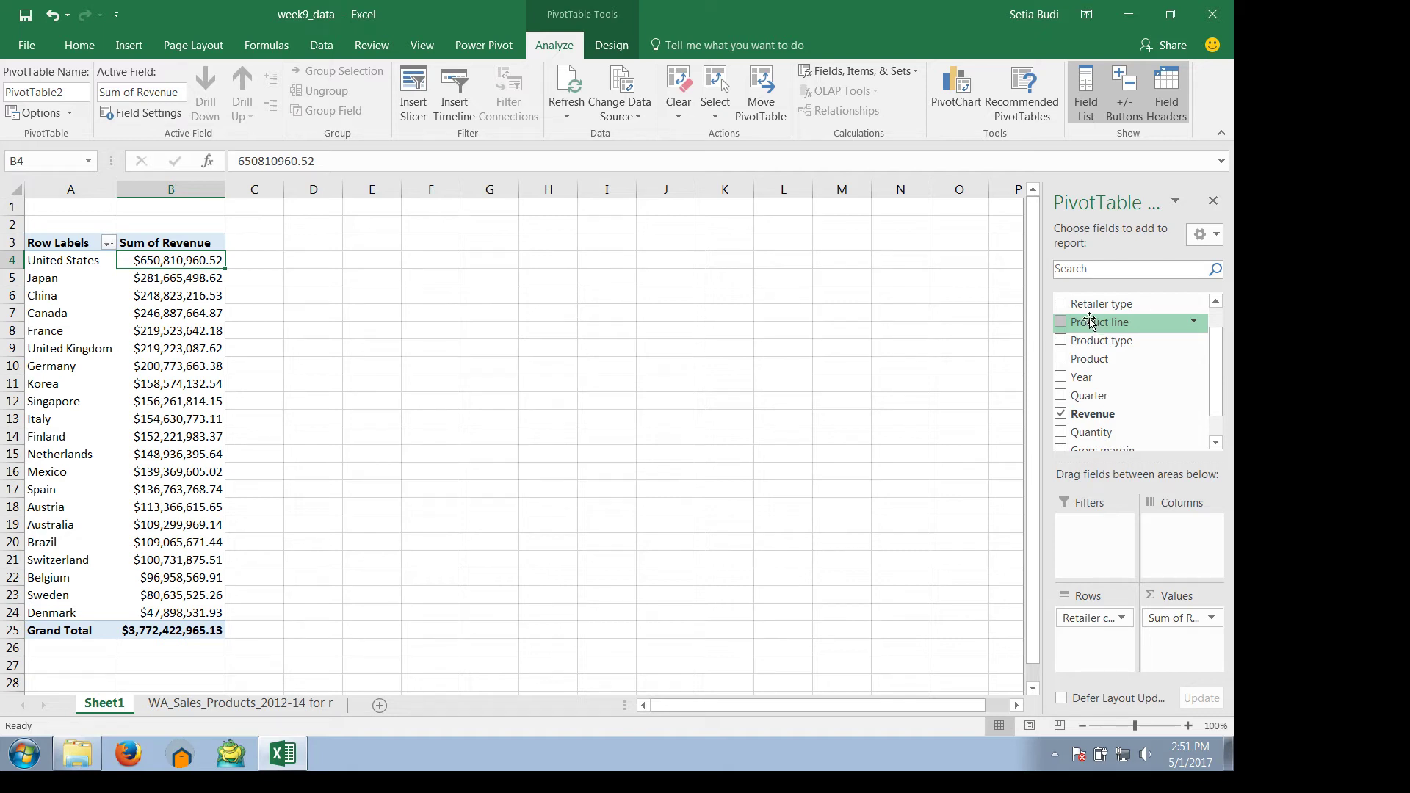
{"action": "left_click_drag", "start_coordinate": [1090, 322], "coordinate": [1182, 528]}
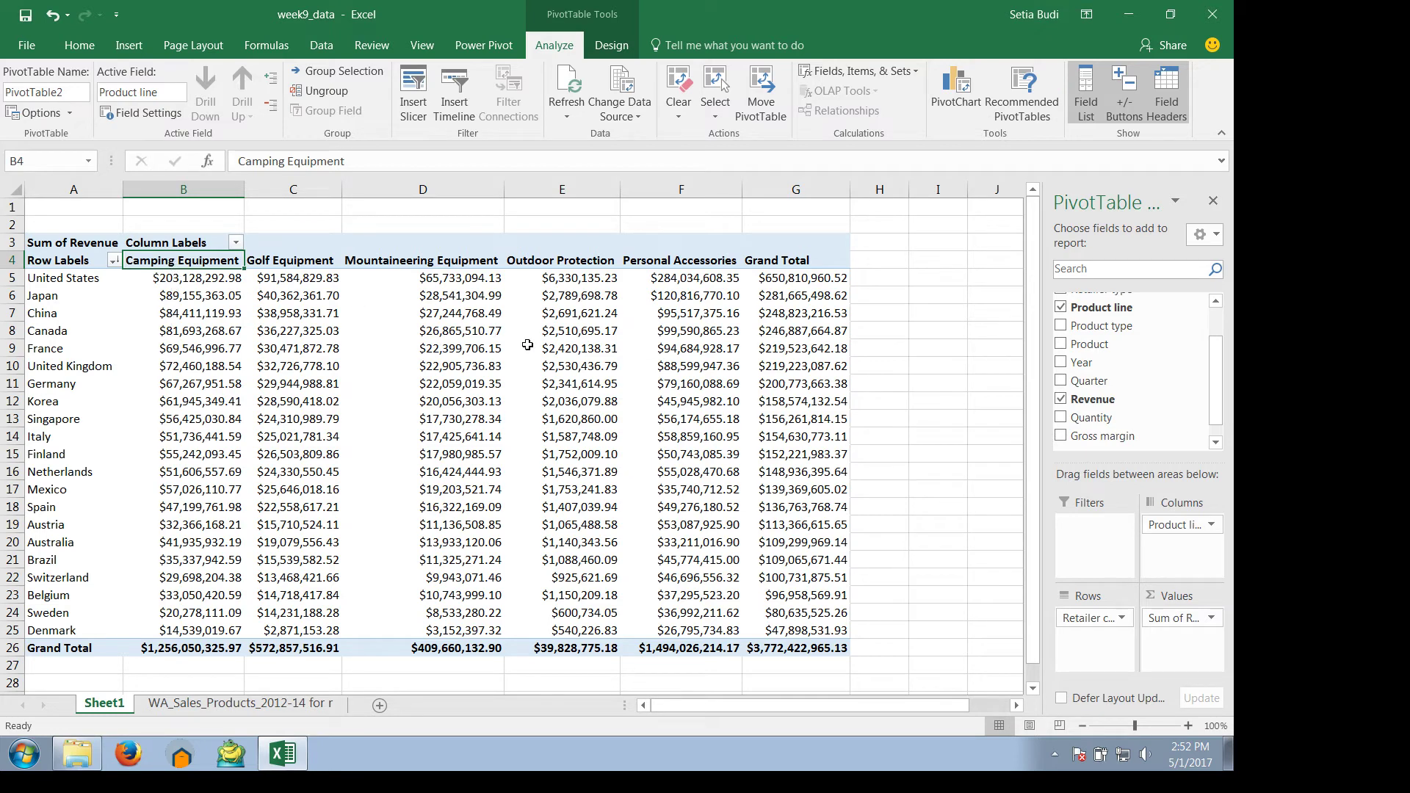
{"action": "mouse_move", "coordinate": [528, 346]}
{"action": "left_click", "coordinate": [218, 279]}
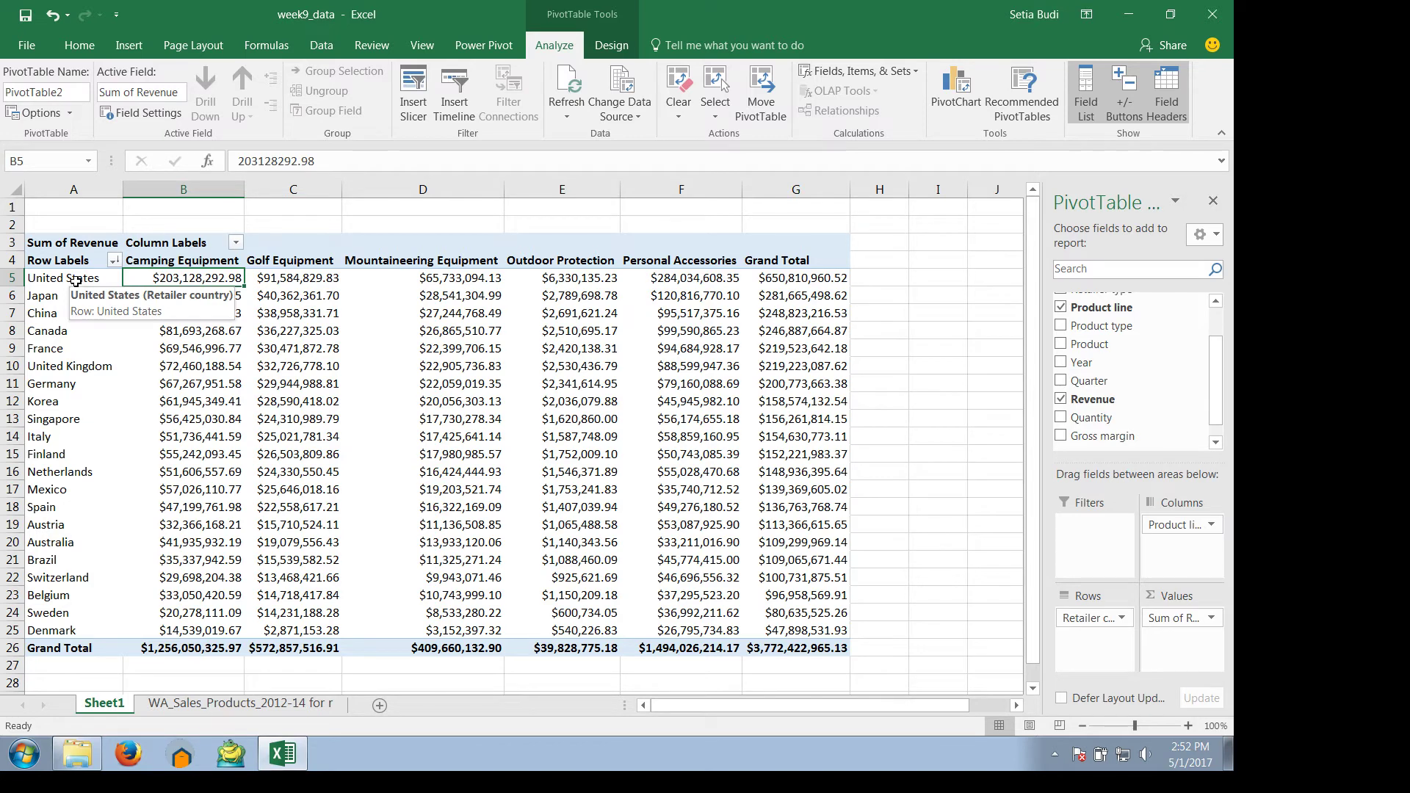
{"action": "left_click", "coordinate": [462, 419]}
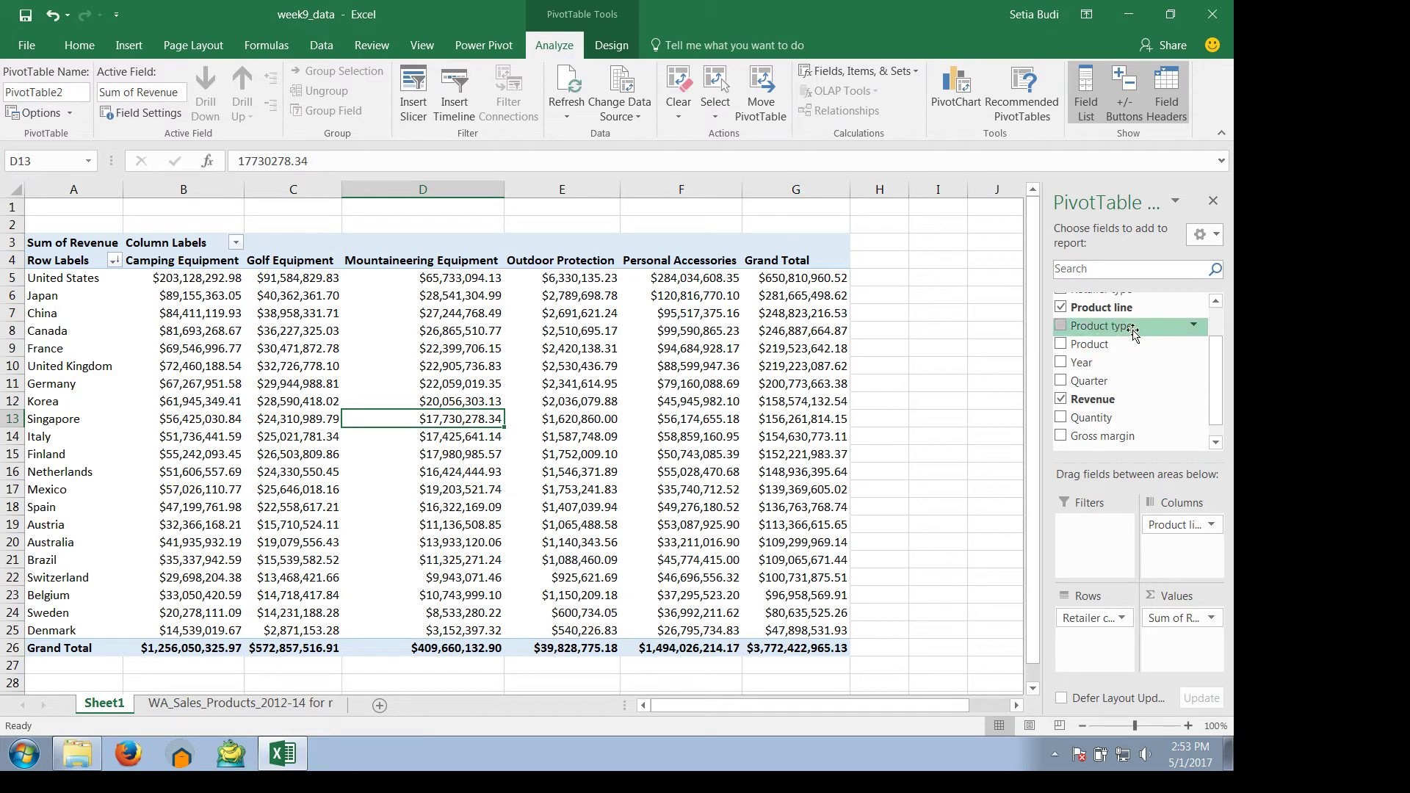
Add Product type to the columns beneath Product line and examine the Camping Equipment breakdown.
{"action": "left_click_drag", "start_coordinate": [1110, 333], "coordinate": [1180, 550]}
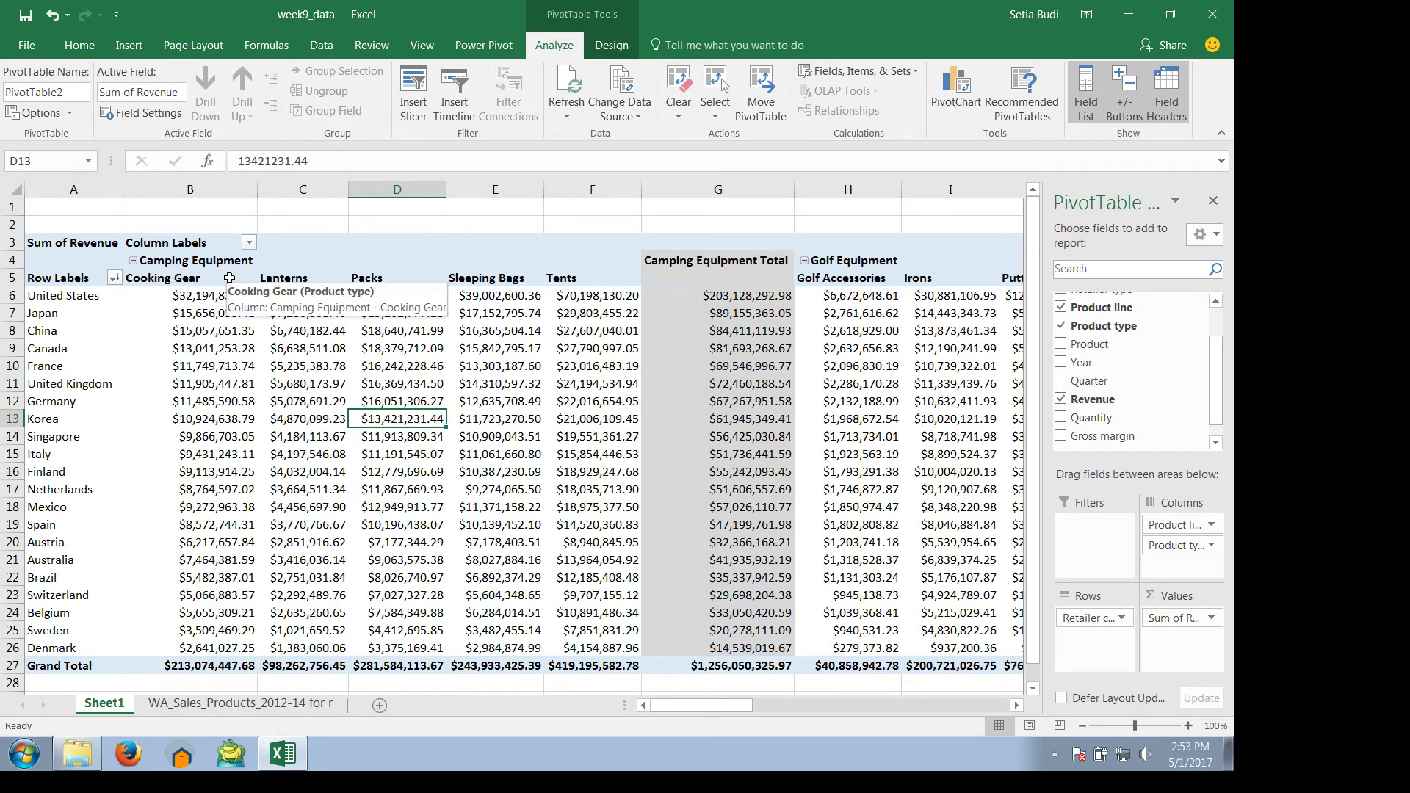
{"action": "left_click_drag", "start_coordinate": [232, 277], "coordinate": [383, 278]}
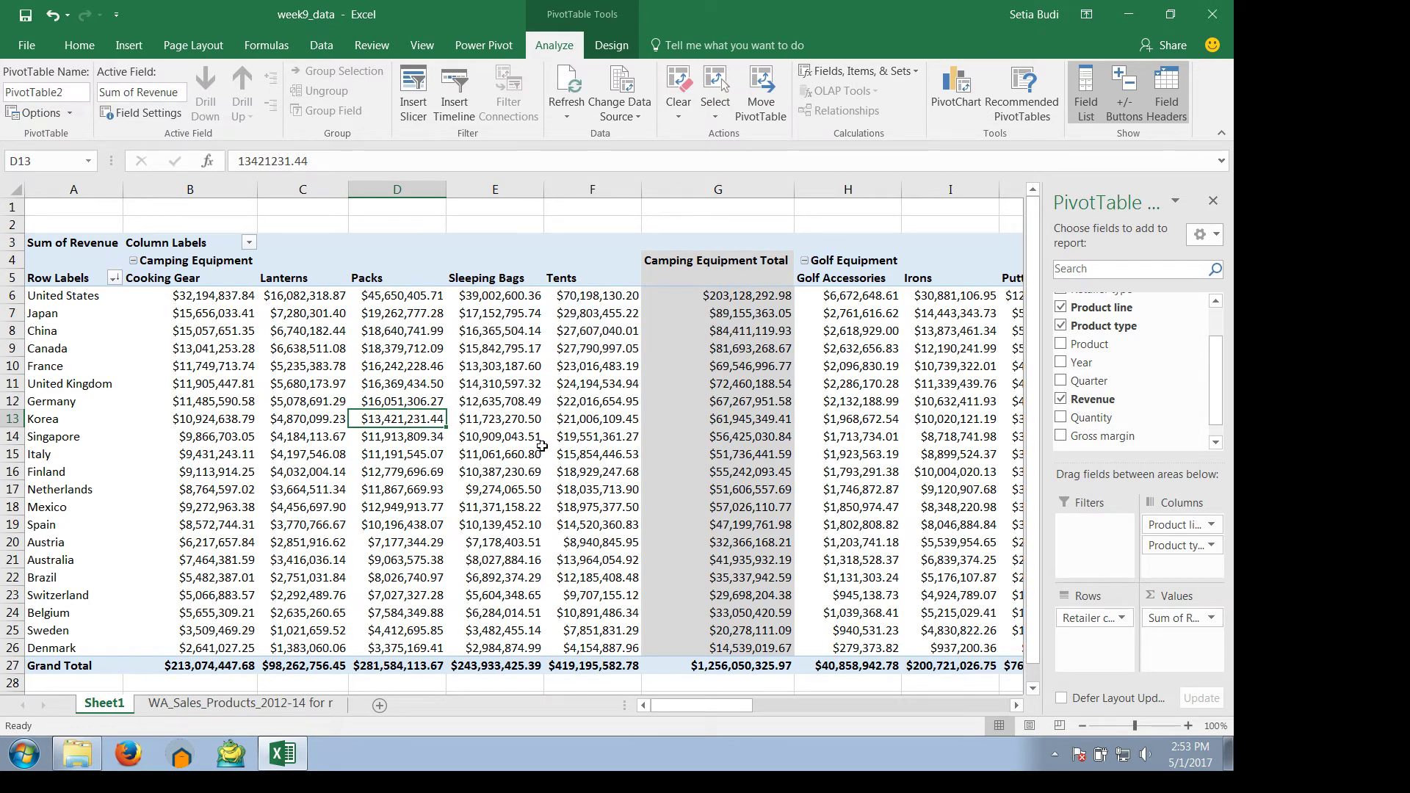
{"action": "mouse_move", "coordinate": [542, 446]}
{"action": "mouse_move", "coordinate": [536, 506]}
{"action": "mouse_move", "coordinate": [552, 401]}
Remove Product type from the PivotTable's columns.
{"action": "left_click", "coordinate": [1177, 547]}
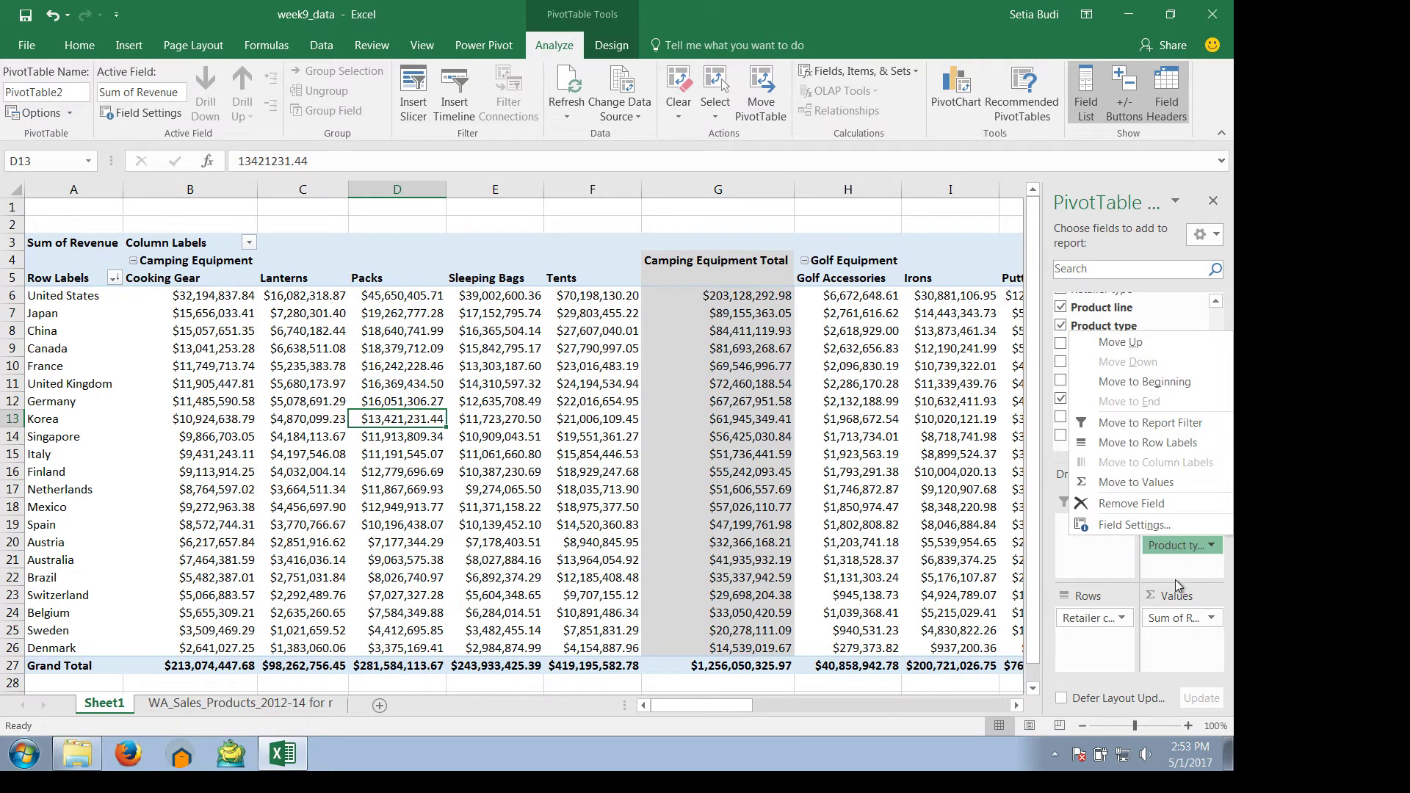
{"action": "left_click", "coordinate": [1177, 549]}
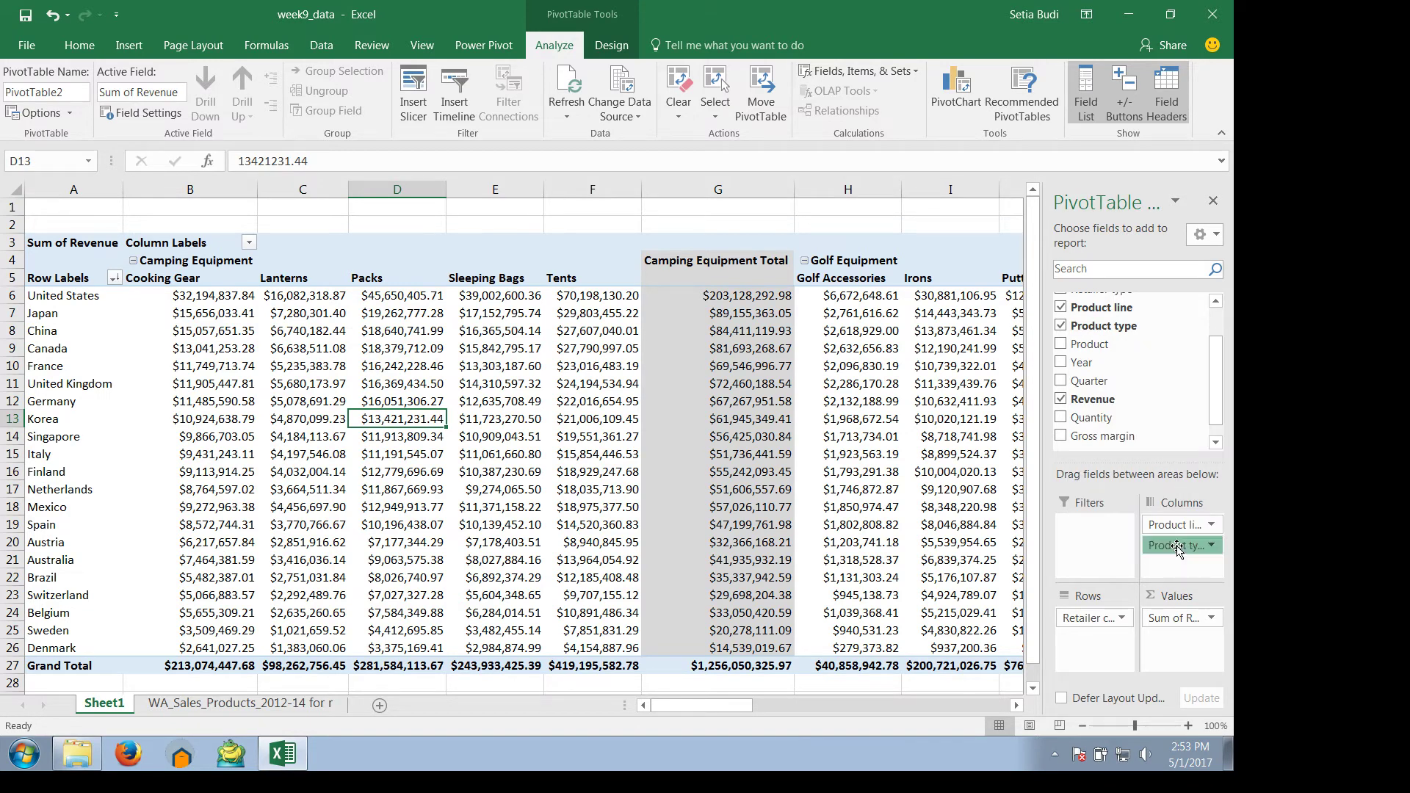
{"action": "left_click_drag", "start_coordinate": [1177, 547], "coordinate": [1177, 405]}
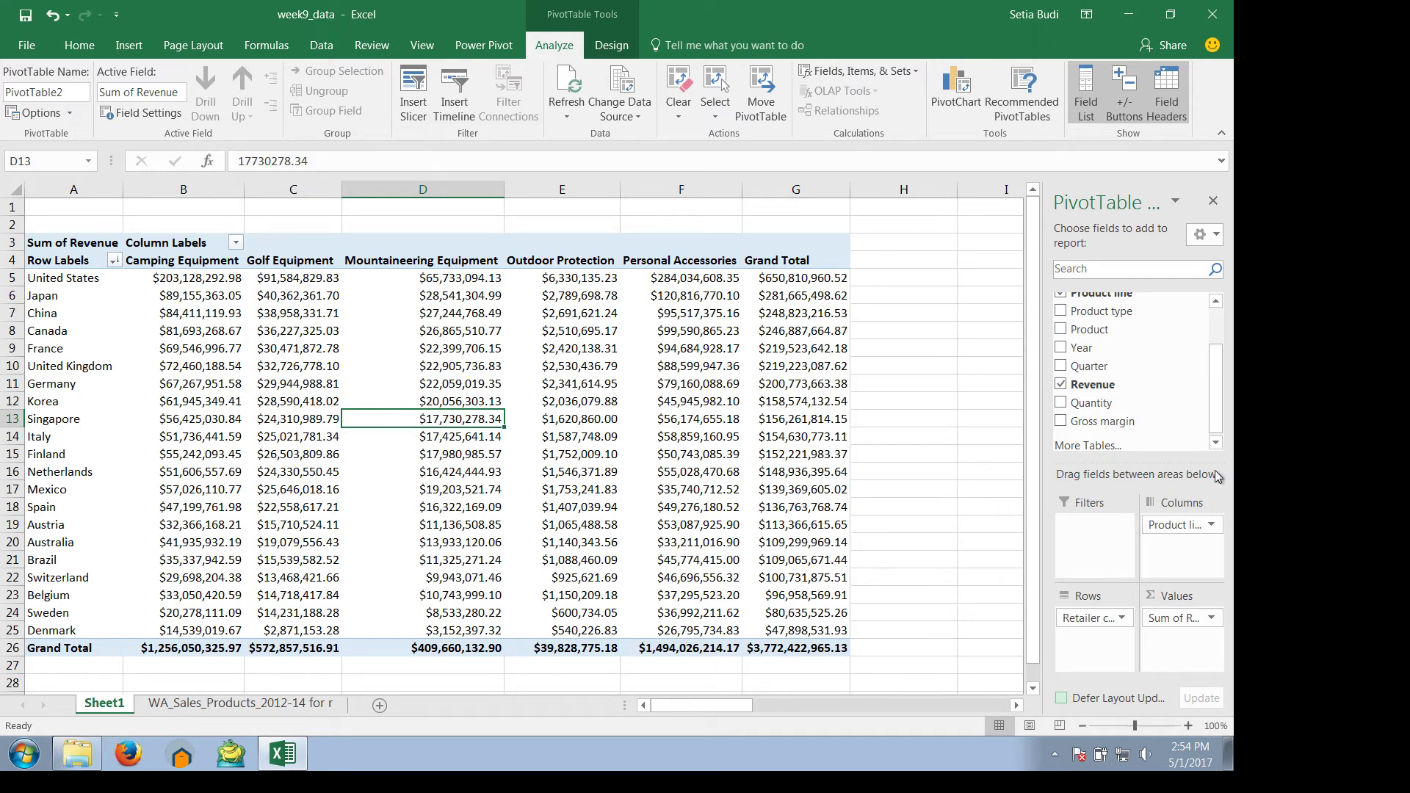
Add the Year field to the PivotTable as a report filter.
{"action": "left_click_drag", "start_coordinate": [1219, 375], "coordinate": [1221, 320]}
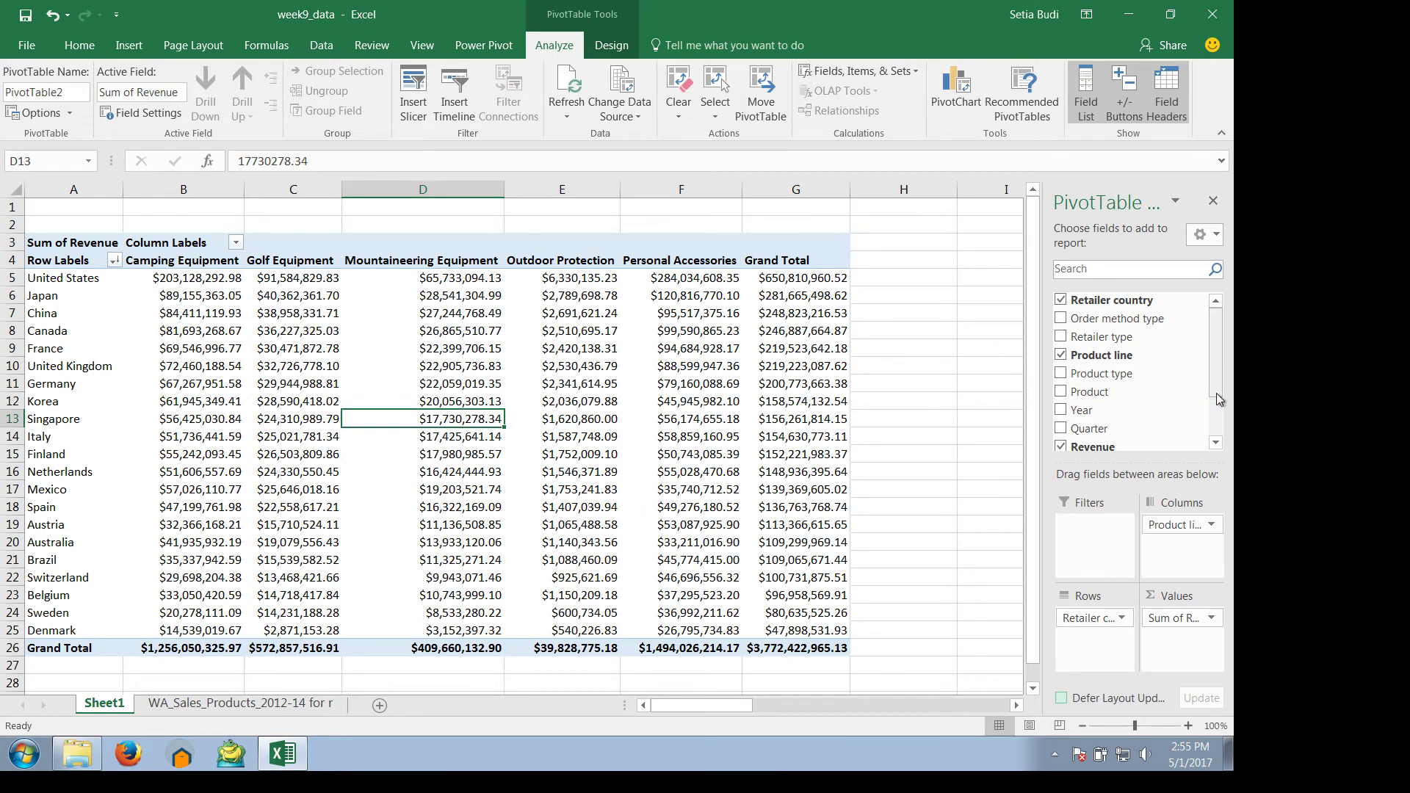
{"action": "mouse_move", "coordinate": [1216, 360]}
{"action": "left_mouse_down"}
{"action": "mouse_move", "coordinate": [1216, 398]}
{"action": "mouse_move", "coordinate": [1216, 356]}
{"action": "left_mouse_up"}
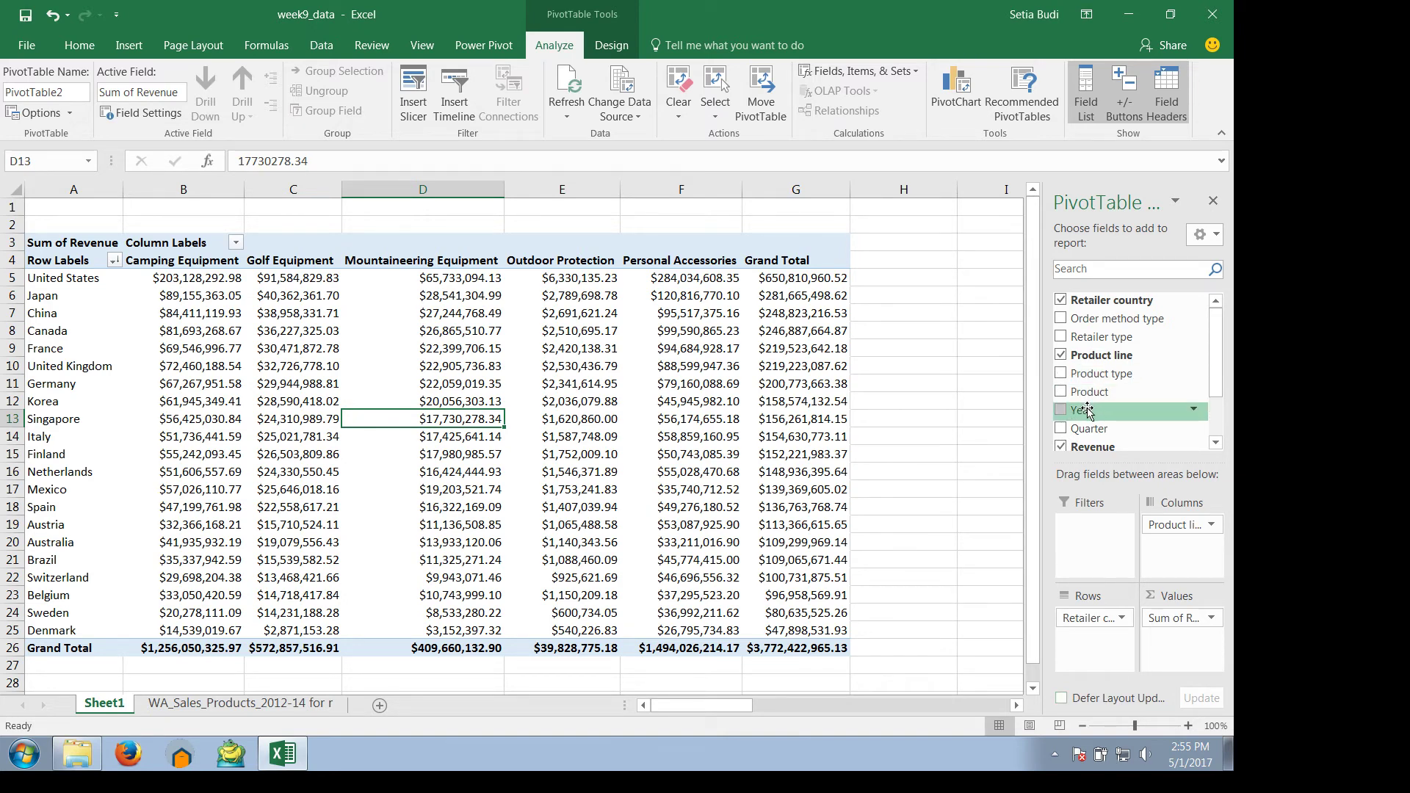
{"action": "left_click_drag", "start_coordinate": [1087, 411], "coordinate": [1096, 552]}
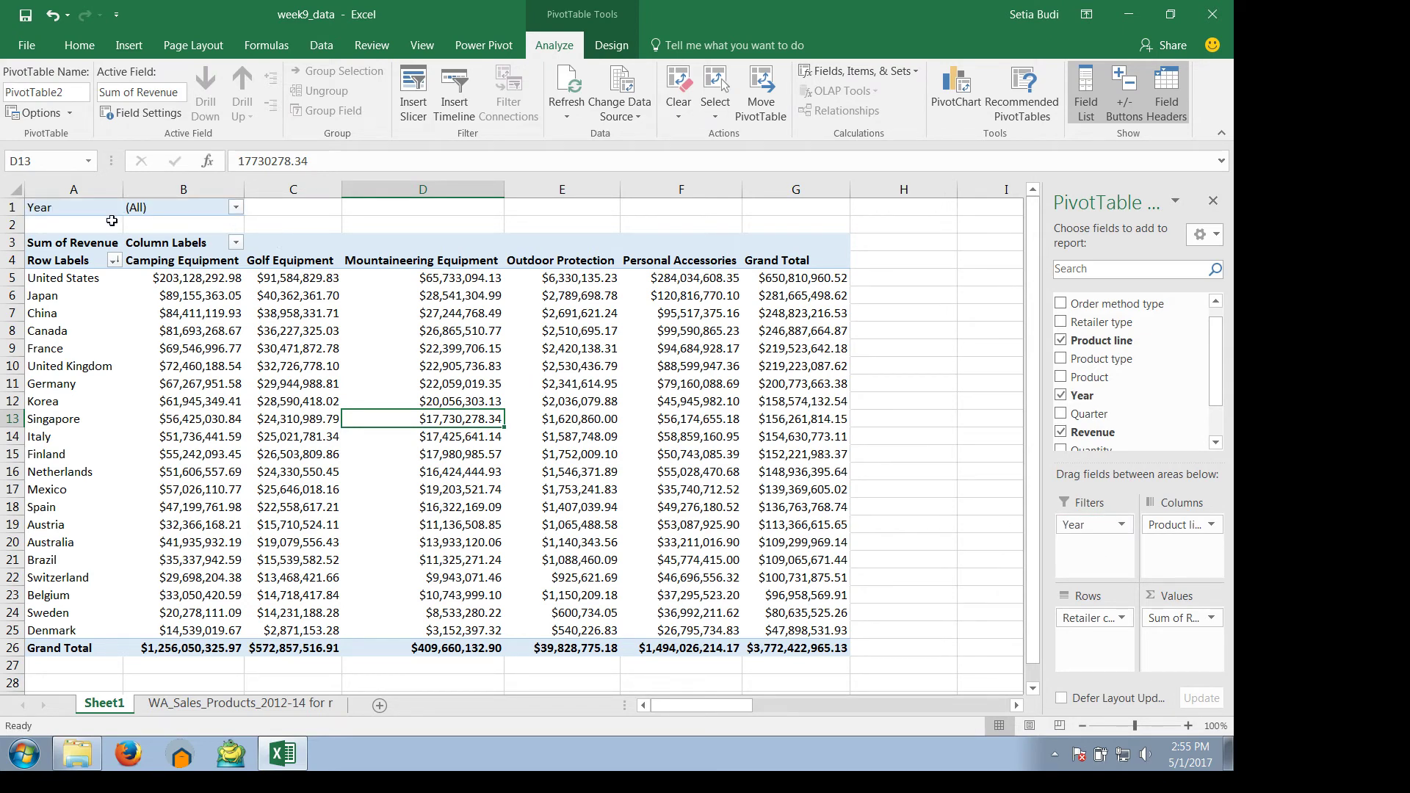
Filter the PivotTable to the year 2013 and look over the revenue figures.
{"action": "left_click", "coordinate": [90, 207]}
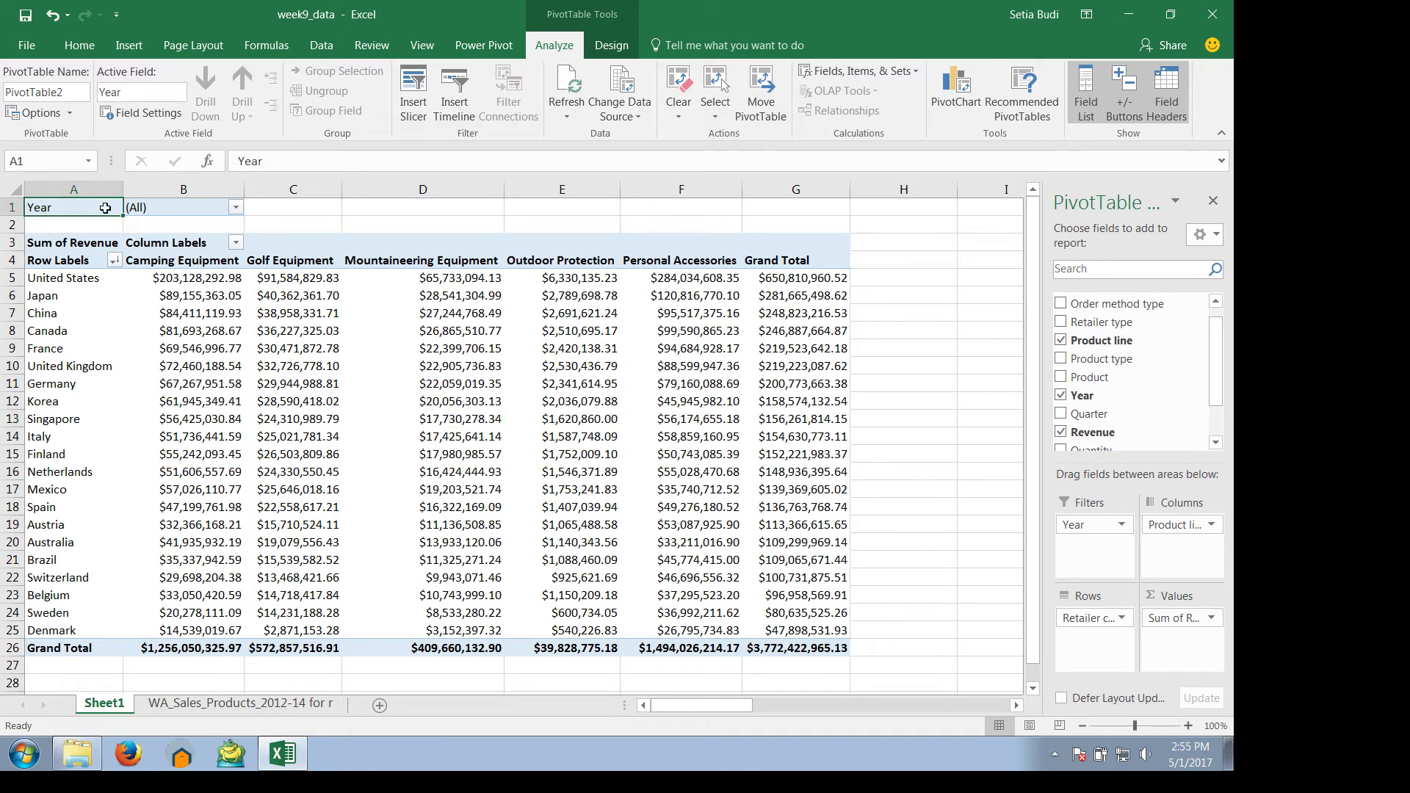
{"action": "left_click", "coordinate": [237, 209]}
{"action": "left_click", "coordinate": [237, 209]}
{"action": "left_click", "coordinate": [237, 209]}
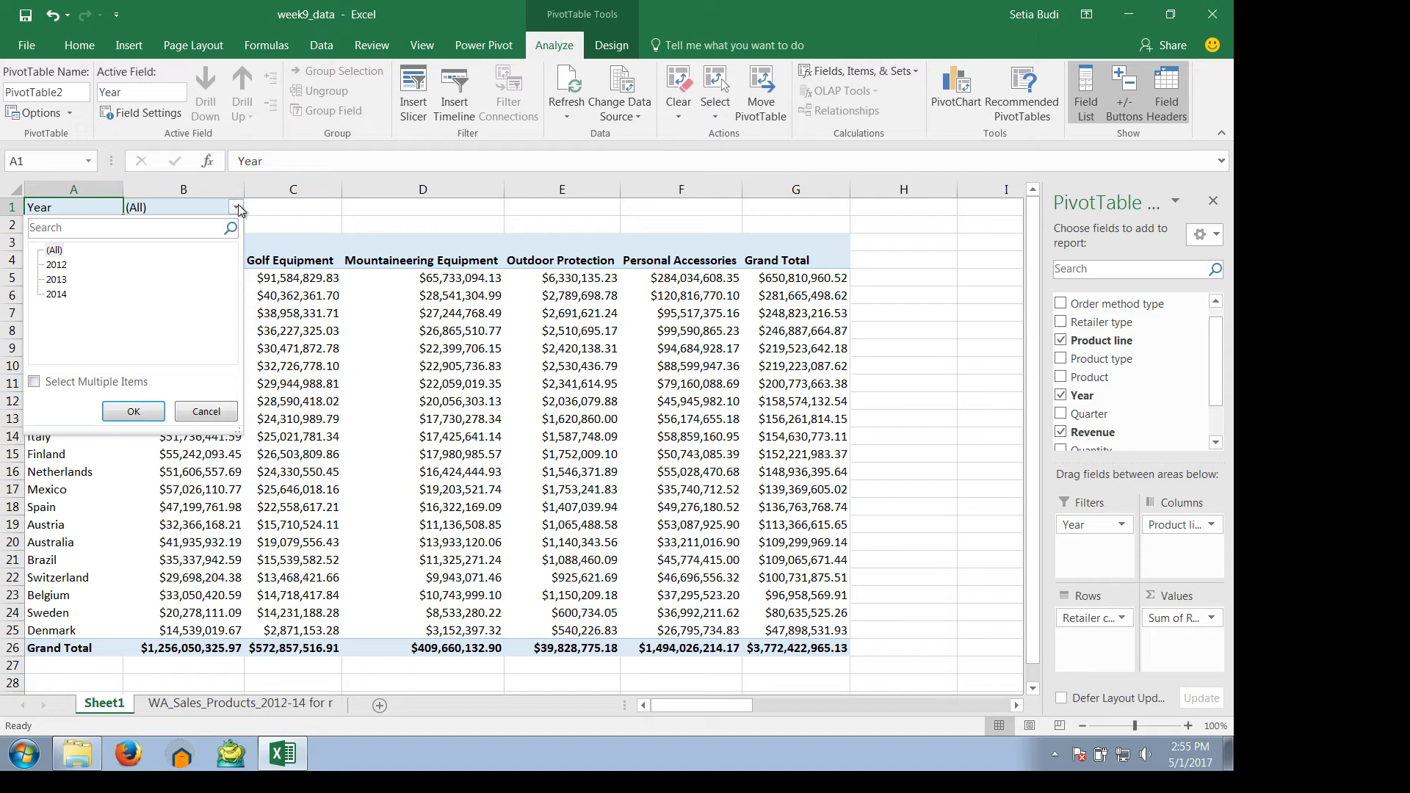
{"action": "left_click", "coordinate": [57, 280]}
{"action": "left_click", "coordinate": [134, 413]}
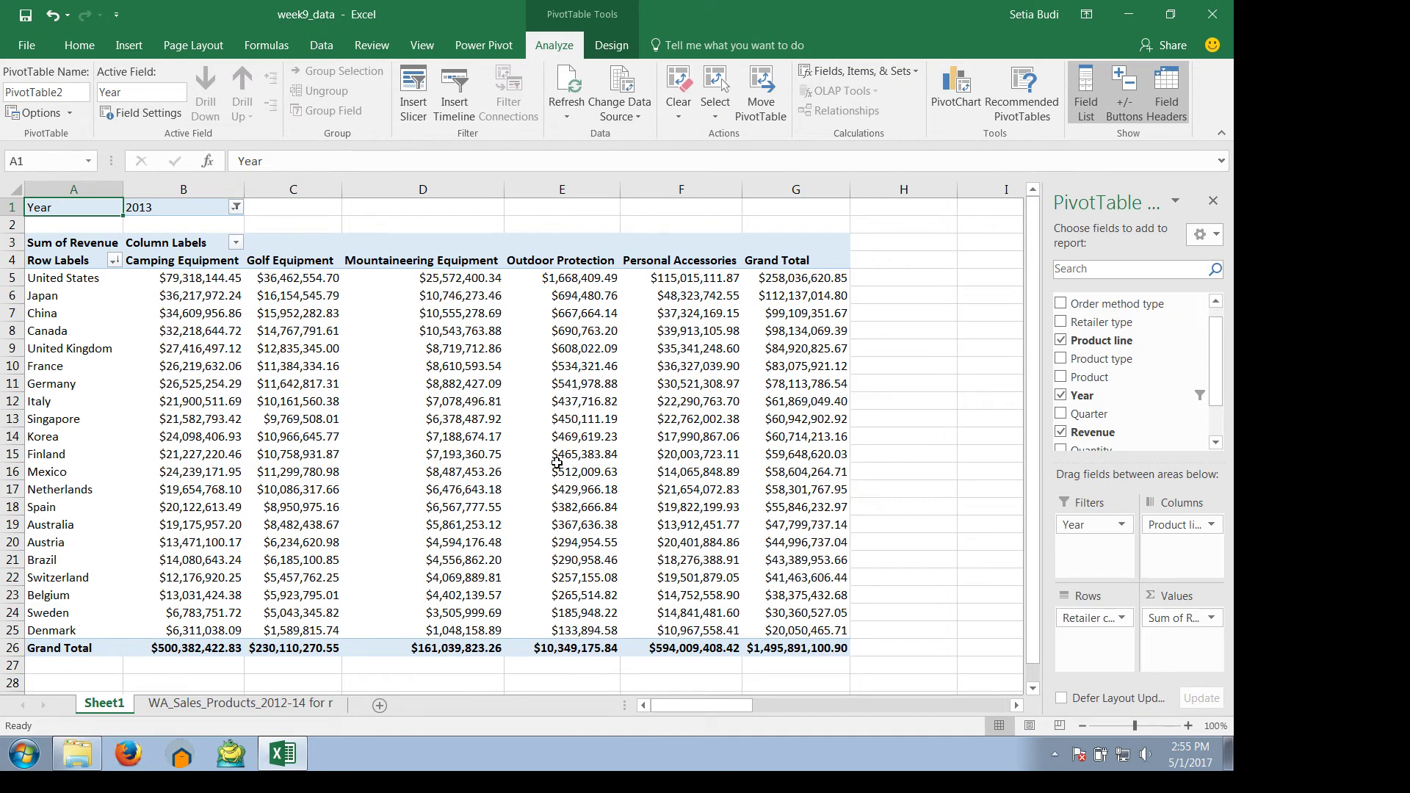
{"action": "mouse_move", "coordinate": [566, 450]}
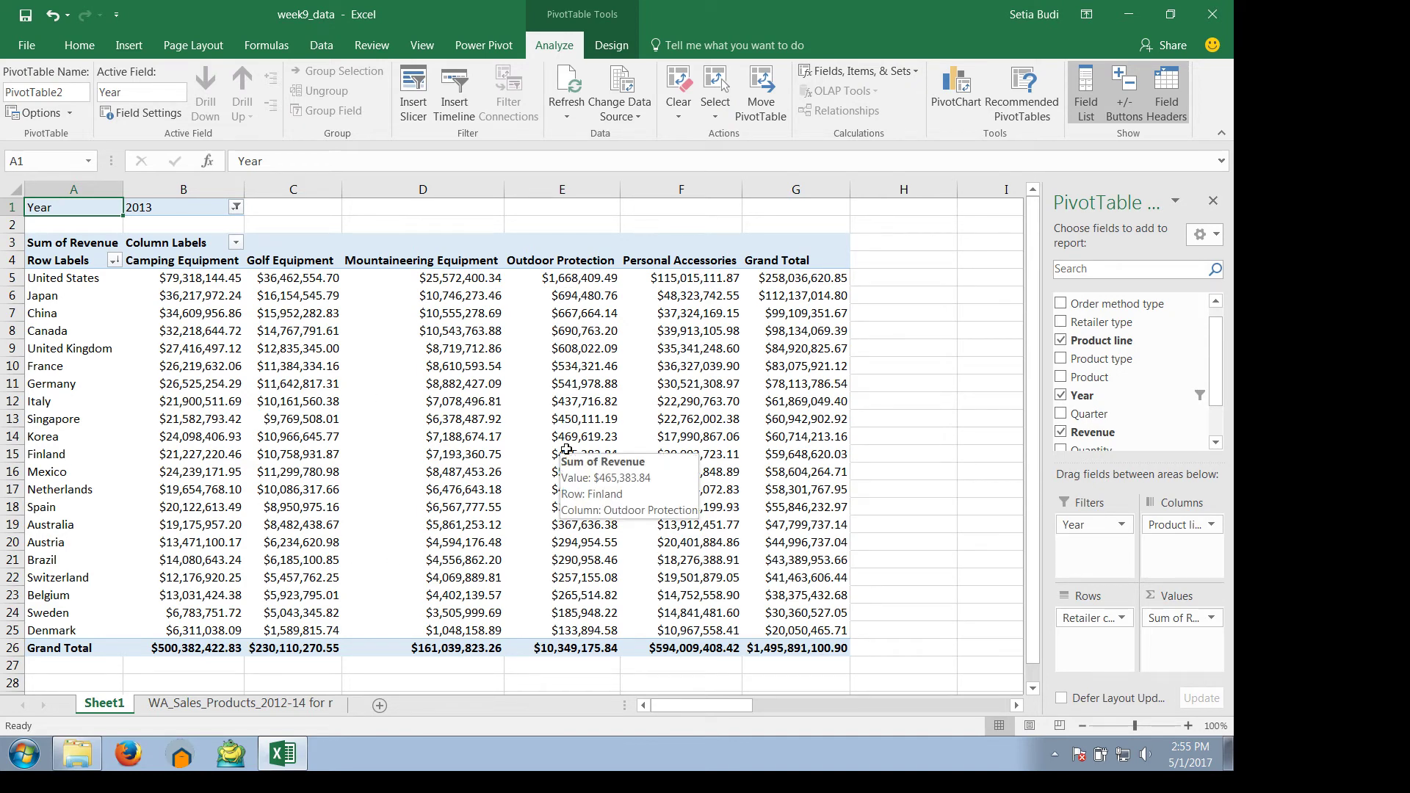
{"action": "mouse_move", "coordinate": [753, 415]}
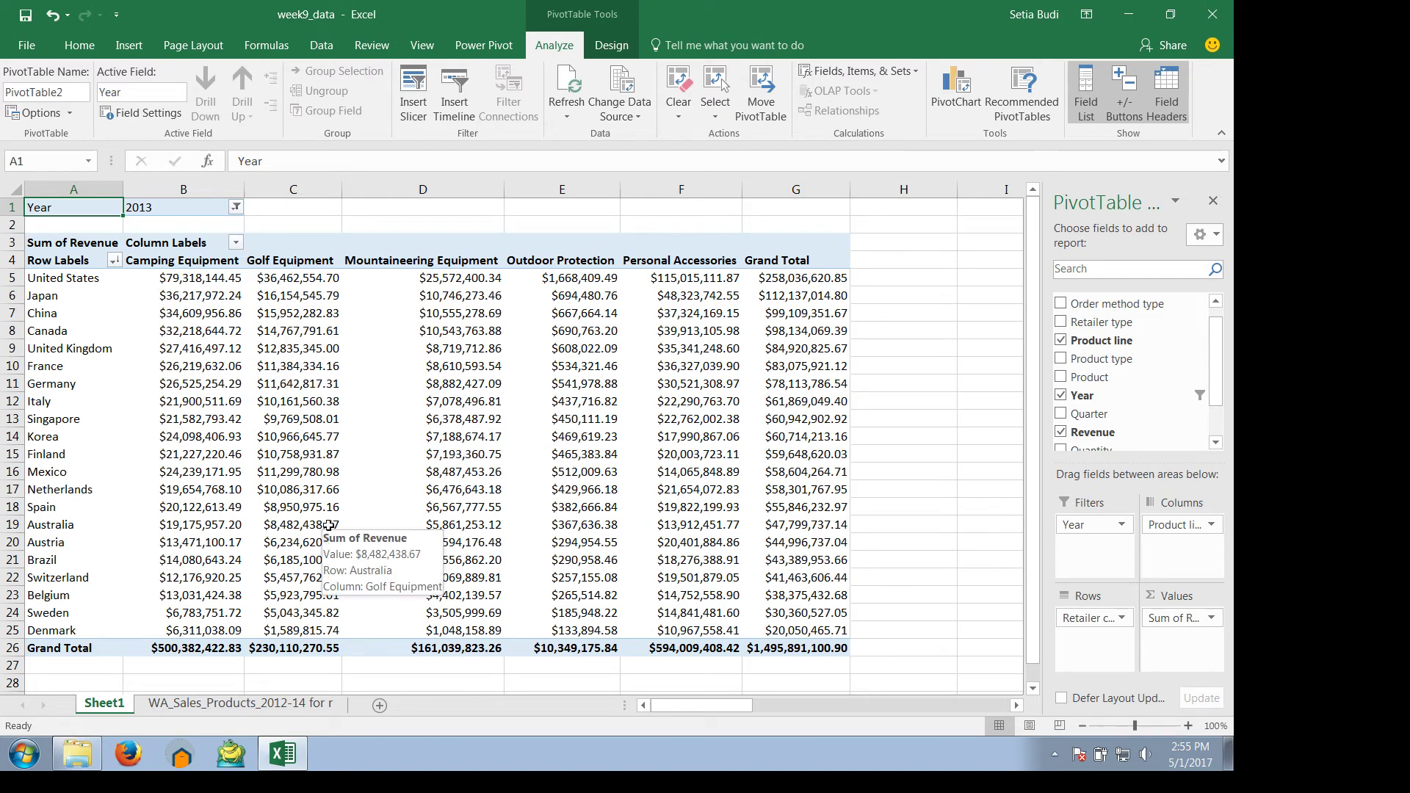
Filter the PivotTable to the year 2014 and hide the PivotTable field list.
{"action": "left_click", "coordinate": [236, 209]}
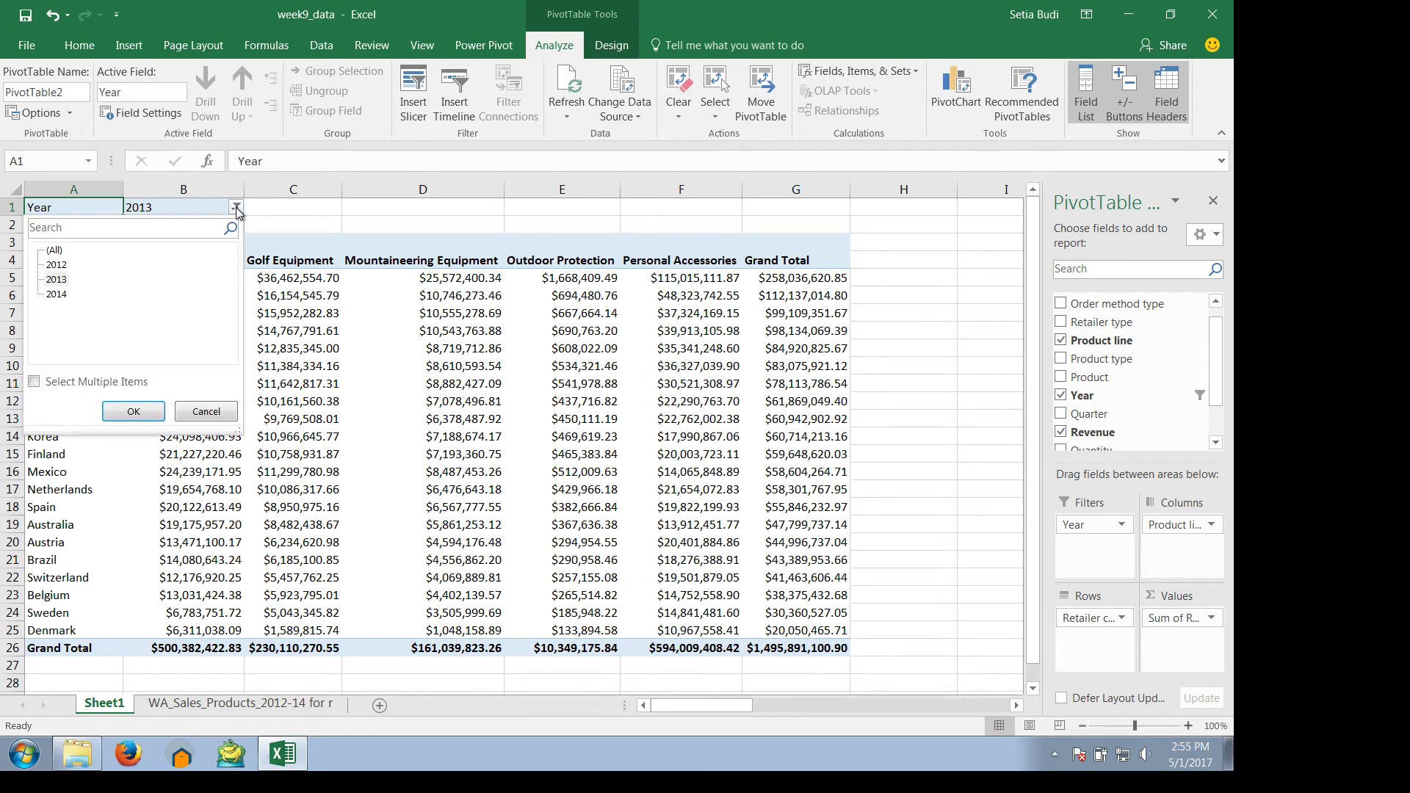
{"action": "left_click", "coordinate": [56, 295]}
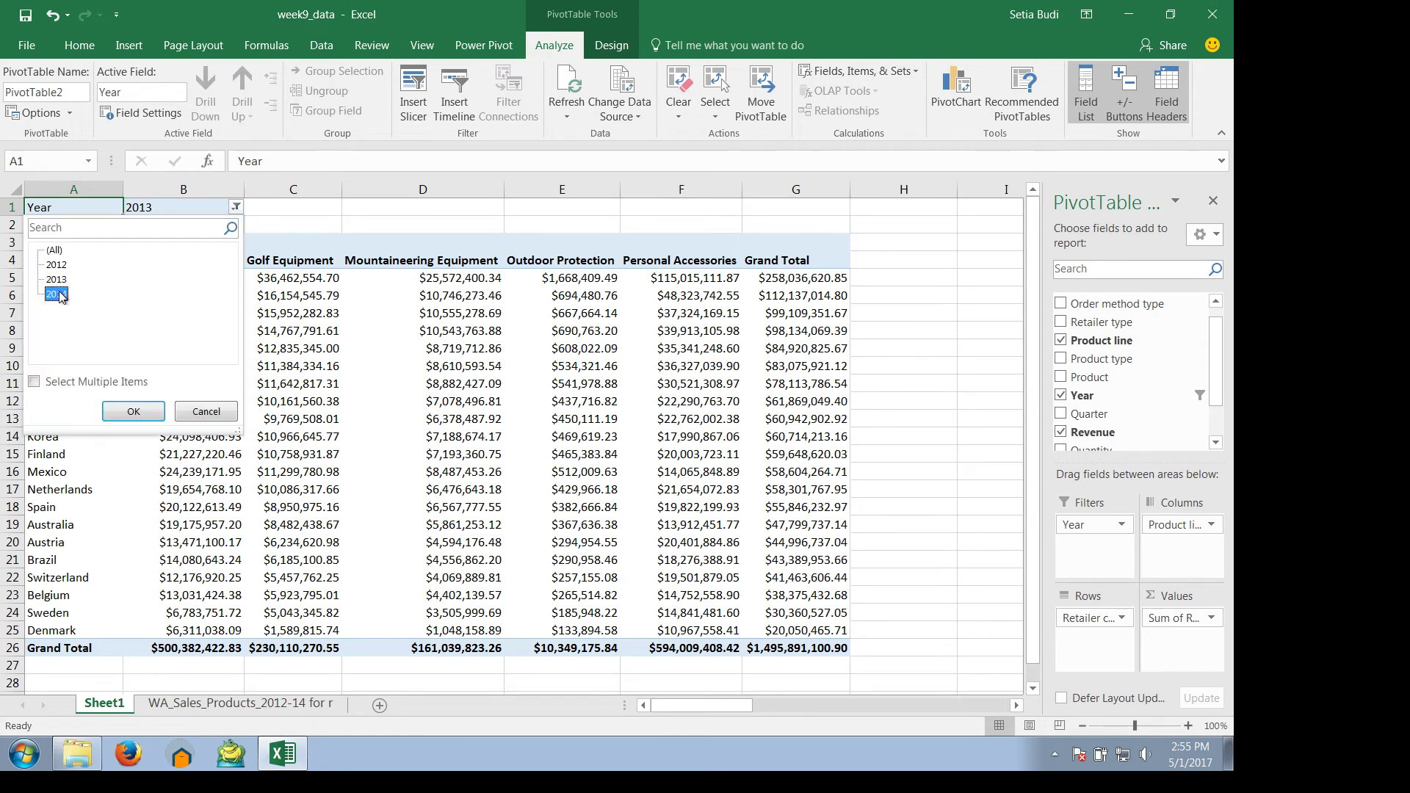
{"action": "left_click", "coordinate": [134, 412]}
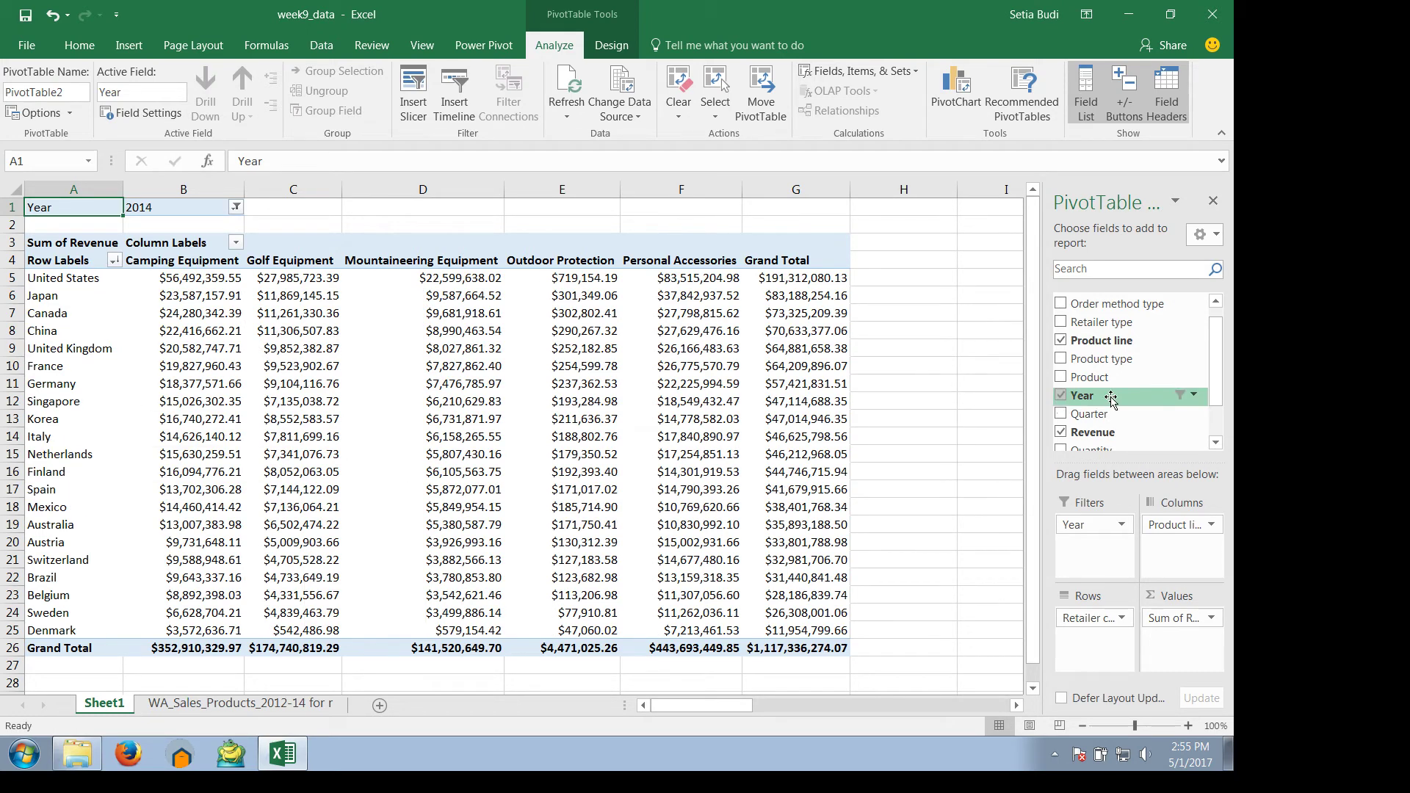
{"action": "left_click", "coordinate": [1212, 200]}
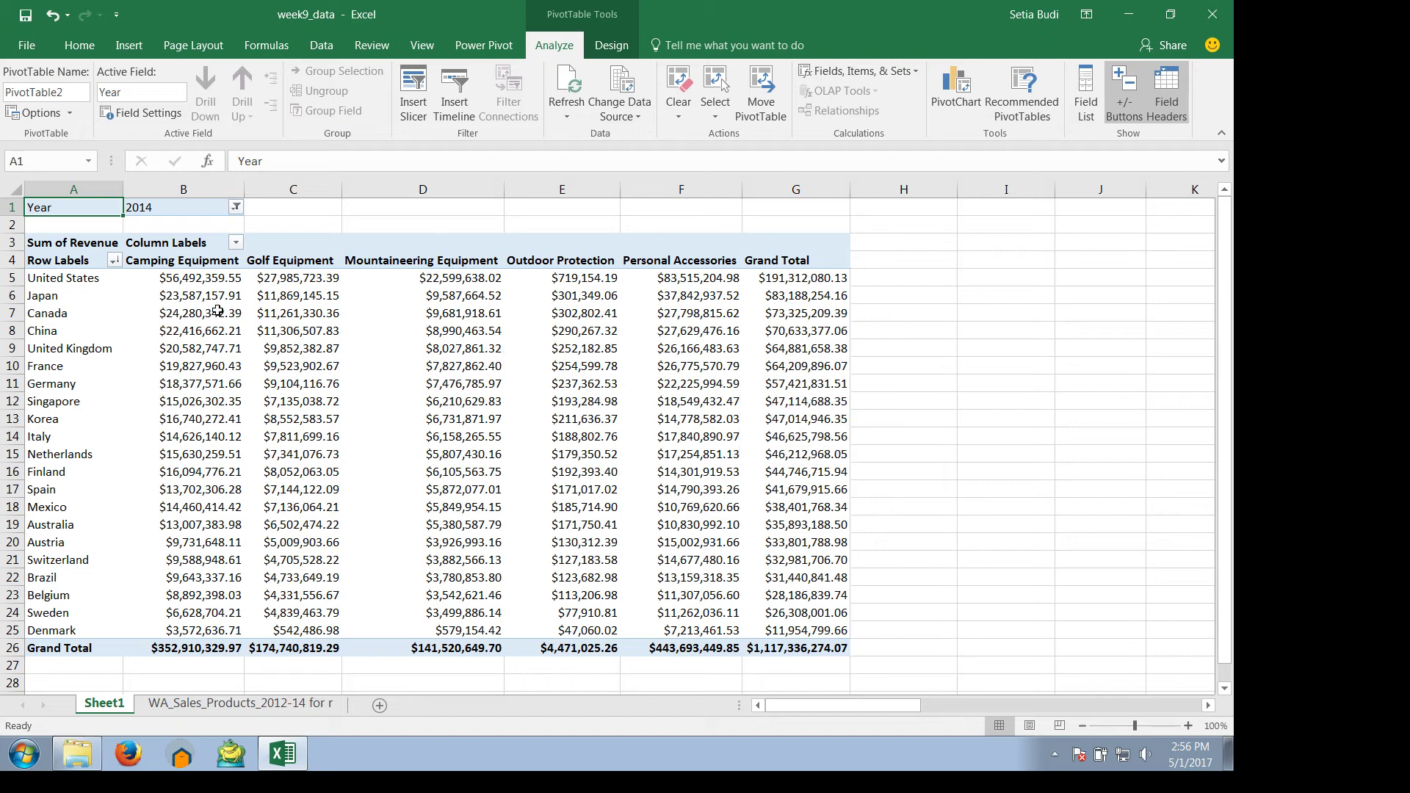
{"action": "left_click", "coordinate": [122, 283]}
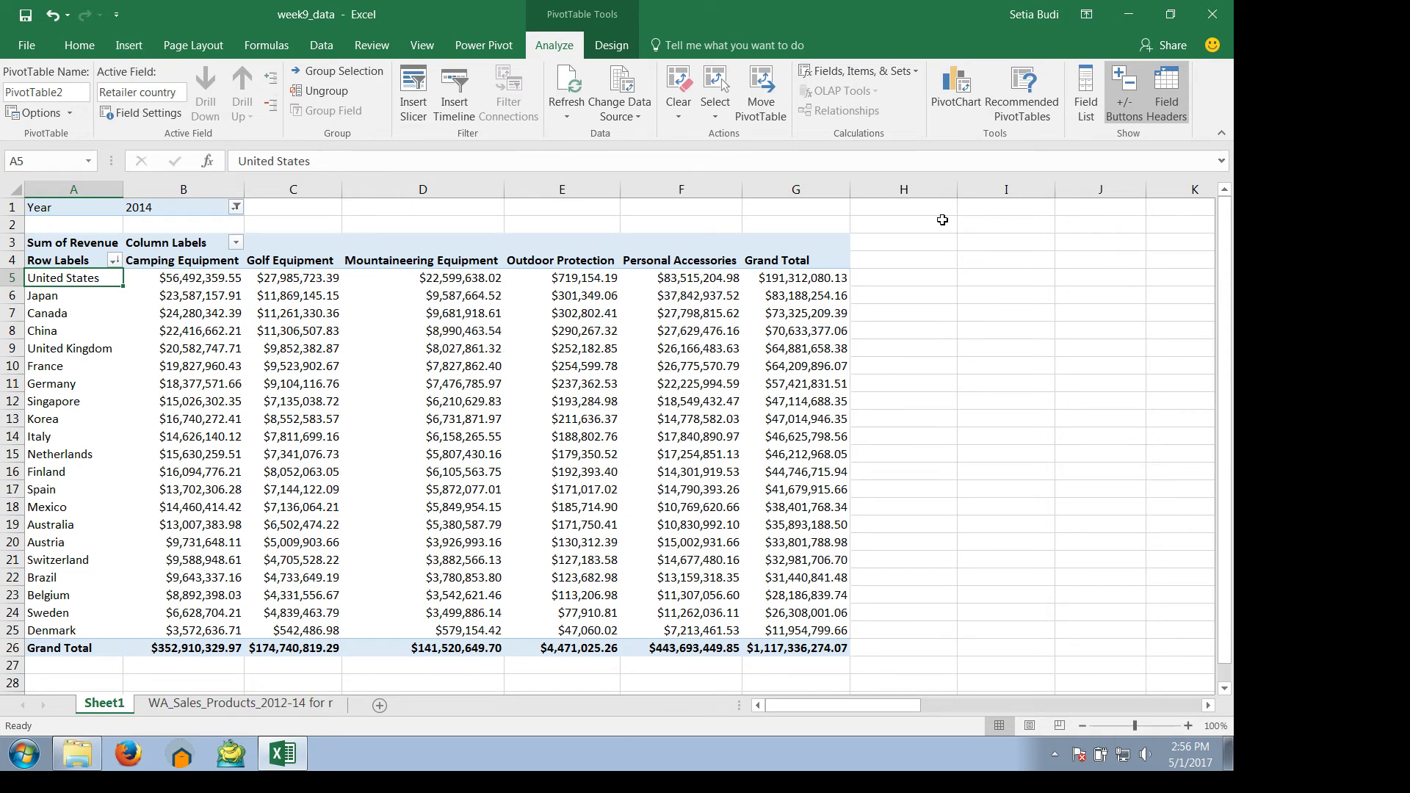
{"action": "left_click", "coordinate": [958, 92]}
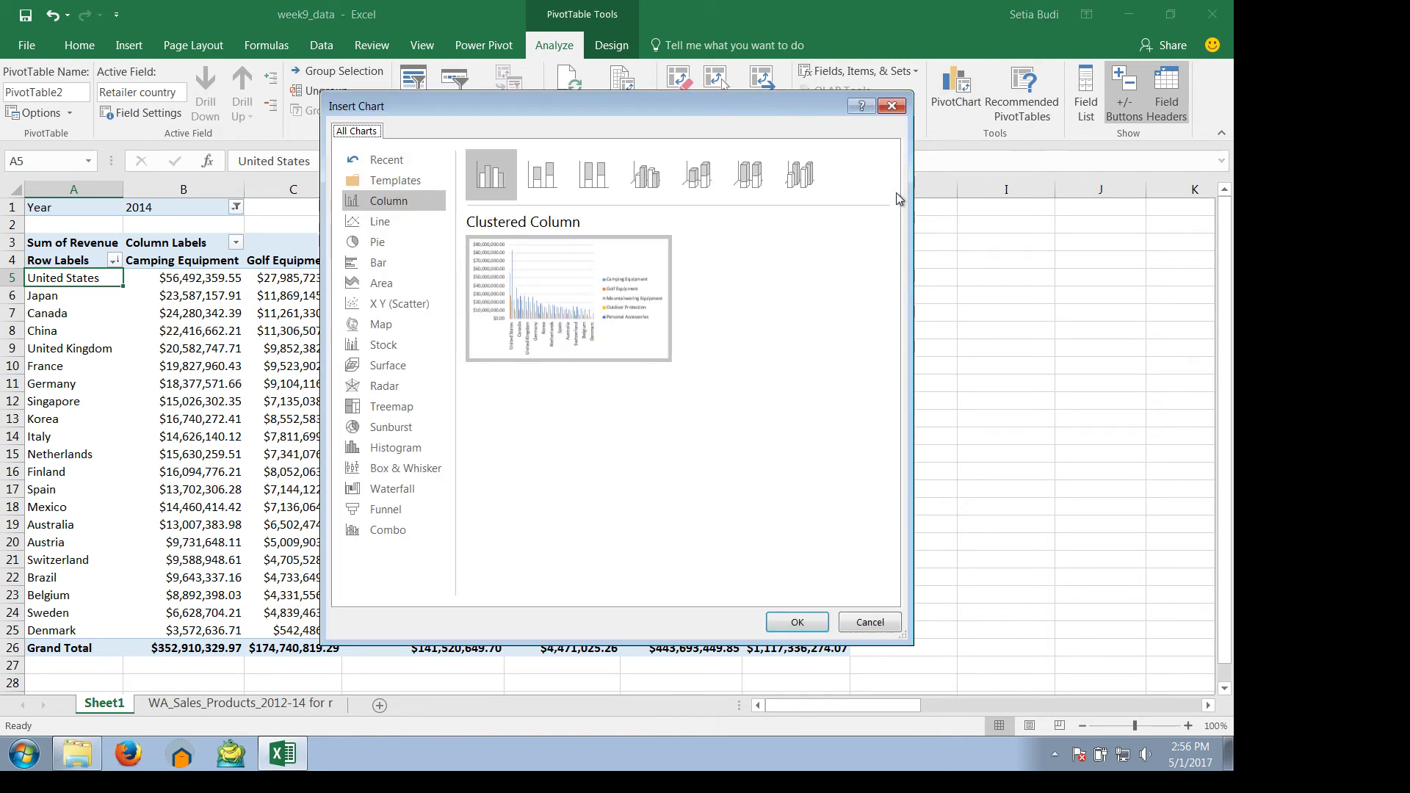
{"action": "left_click", "coordinate": [865, 622]}
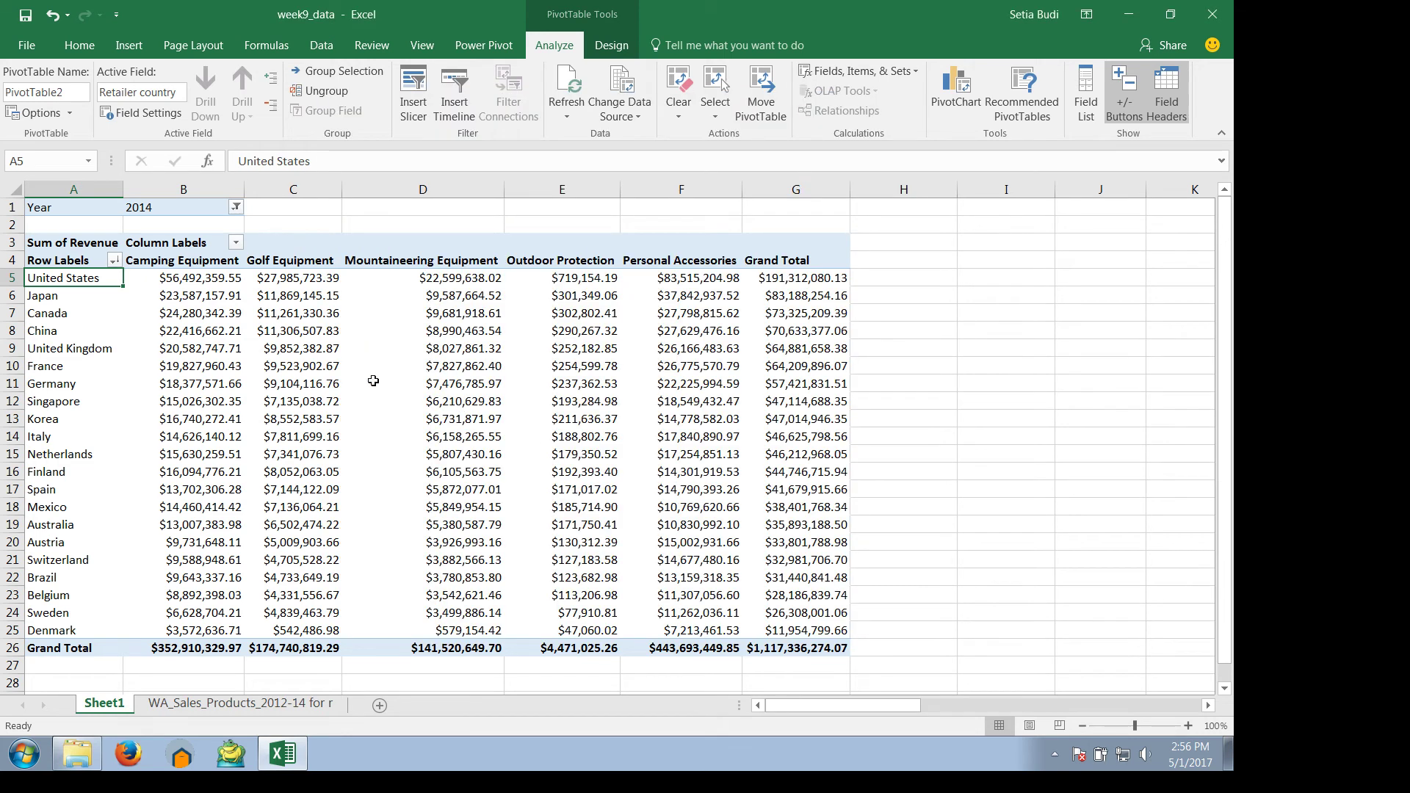
{"action": "left_click", "coordinate": [78, 302]}
{"action": "left_click", "coordinate": [199, 313]}
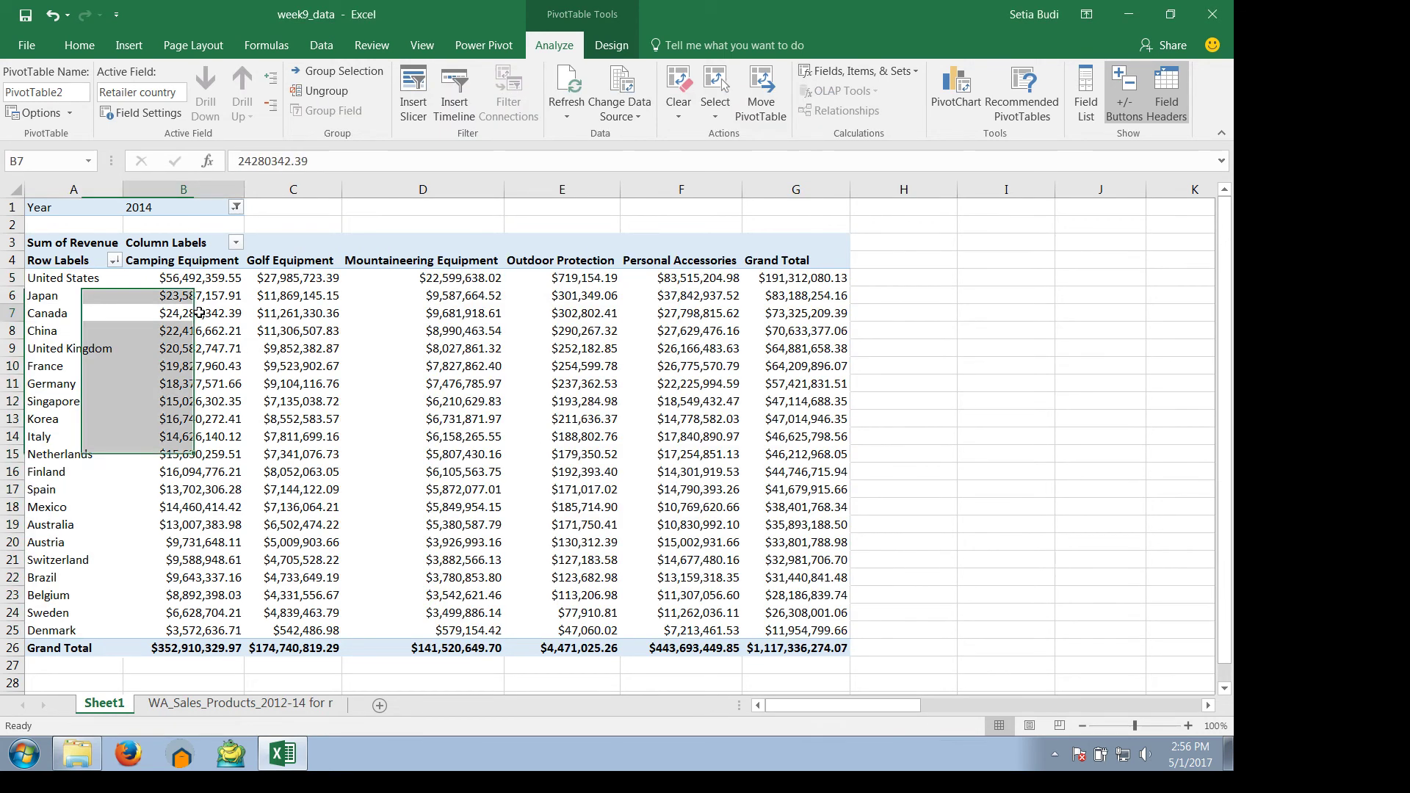
Insert a Clustered Column PivotChart based on the PivotTable and place it over columns G to J, starting near row 3.
{"action": "left_click", "coordinate": [81, 279]}
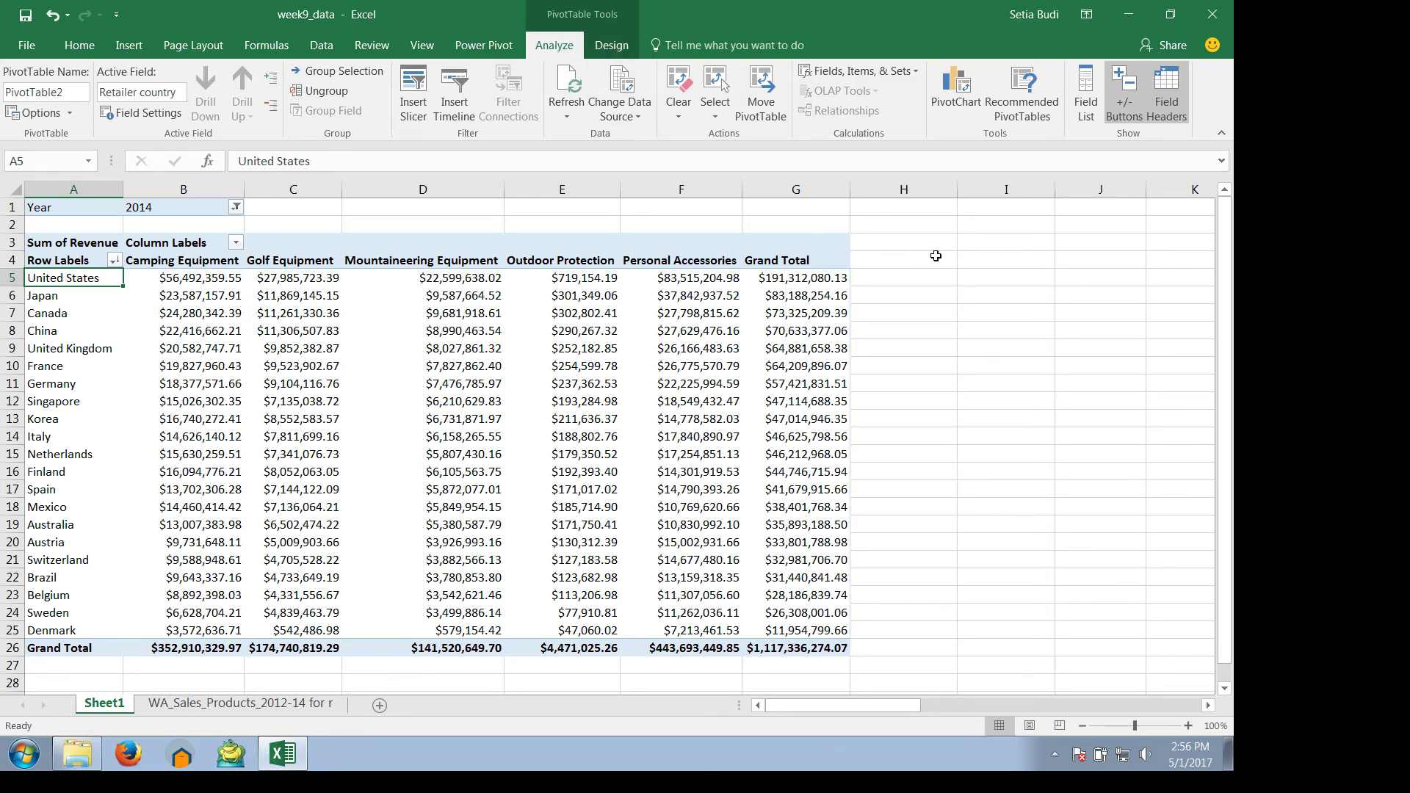
{"action": "left_click", "coordinate": [965, 111]}
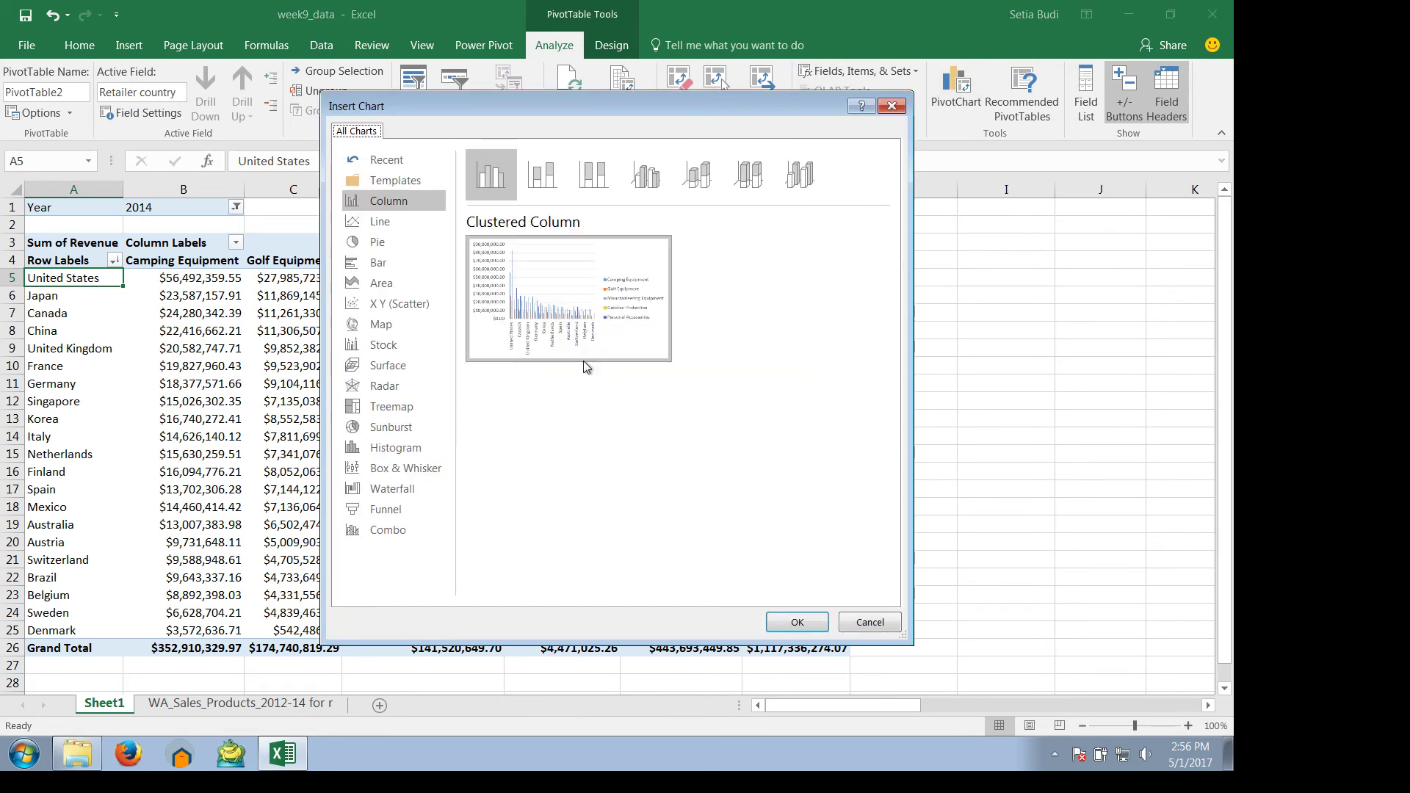
{"action": "left_click", "coordinate": [549, 182]}
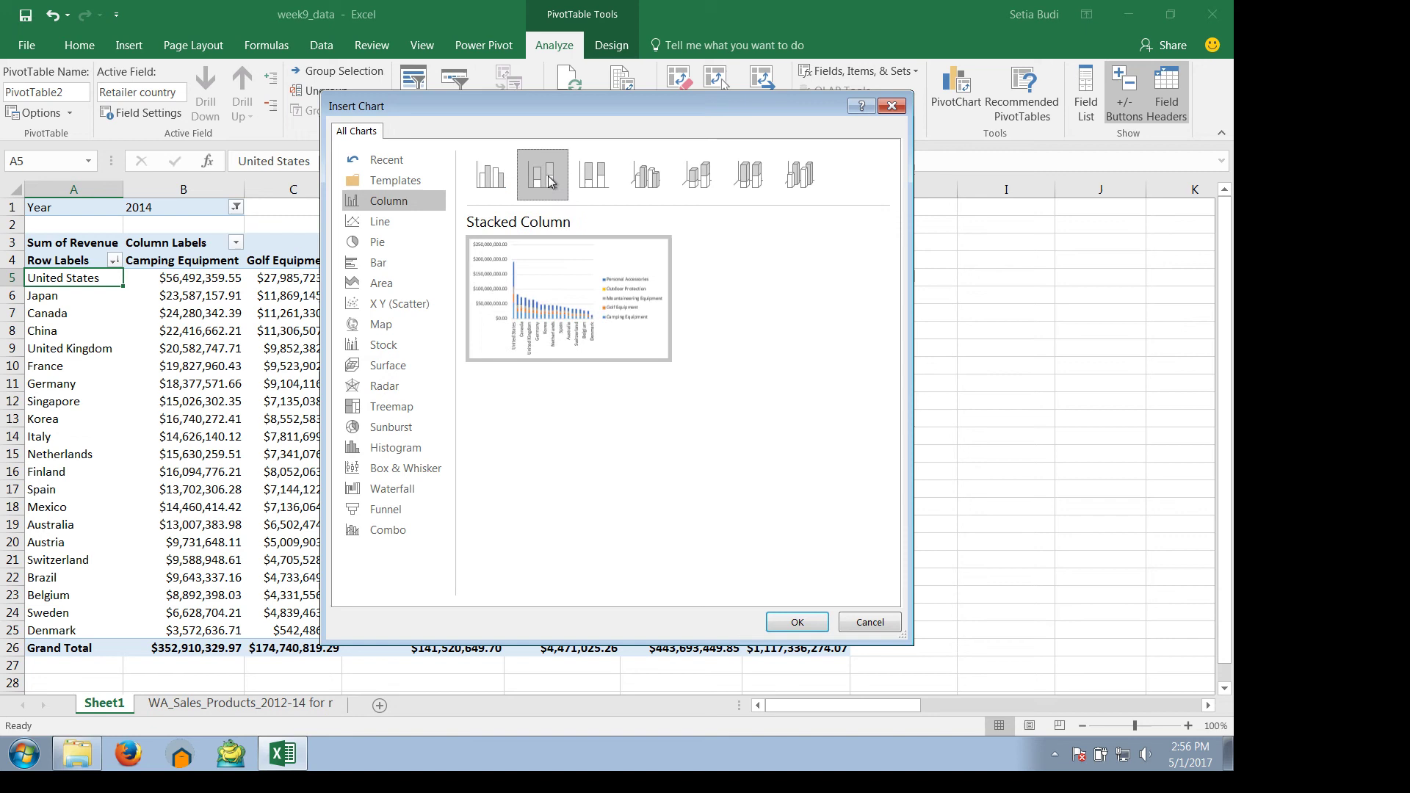
{"action": "left_click", "coordinate": [606, 180]}
{"action": "left_click", "coordinate": [660, 181]}
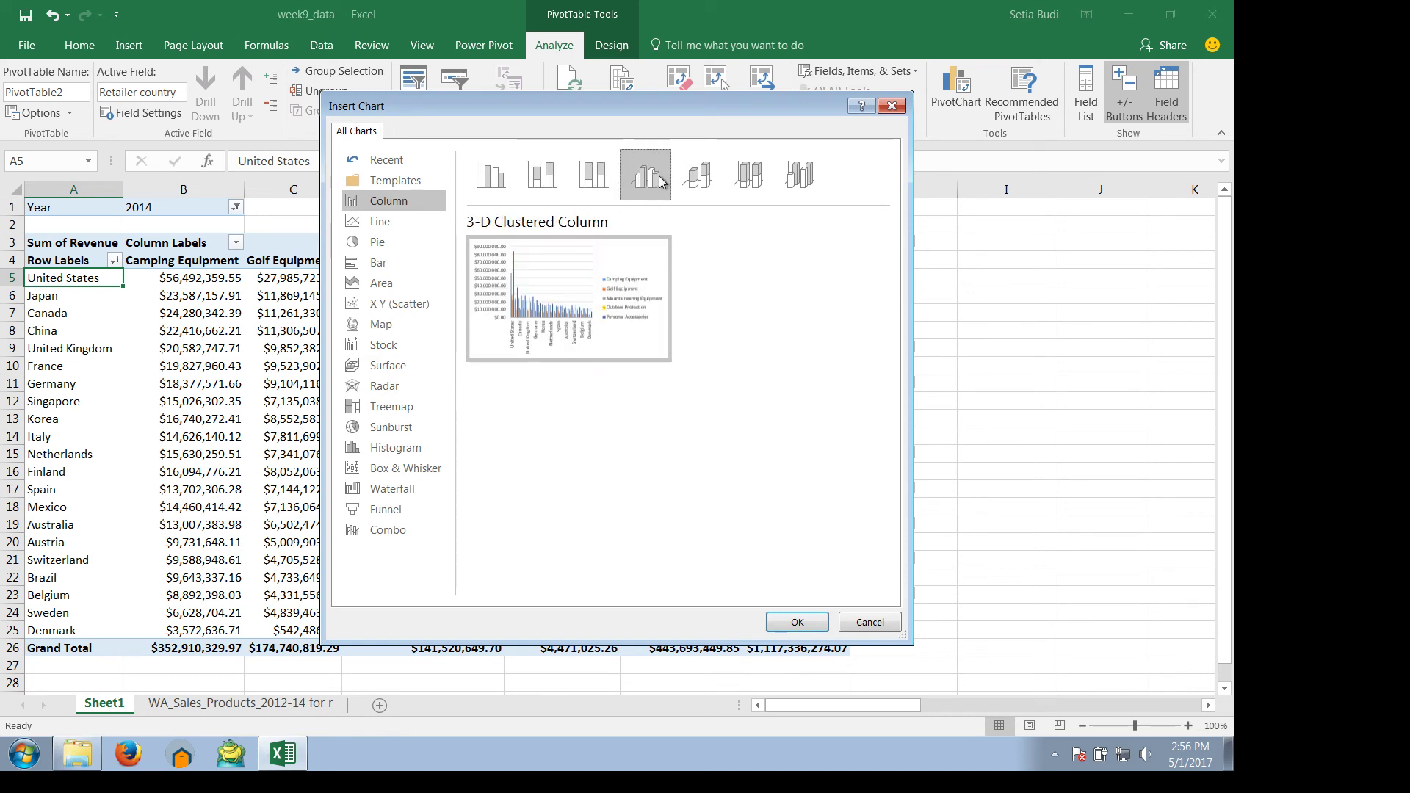
{"action": "left_click", "coordinate": [596, 179]}
{"action": "left_click", "coordinate": [539, 177]}
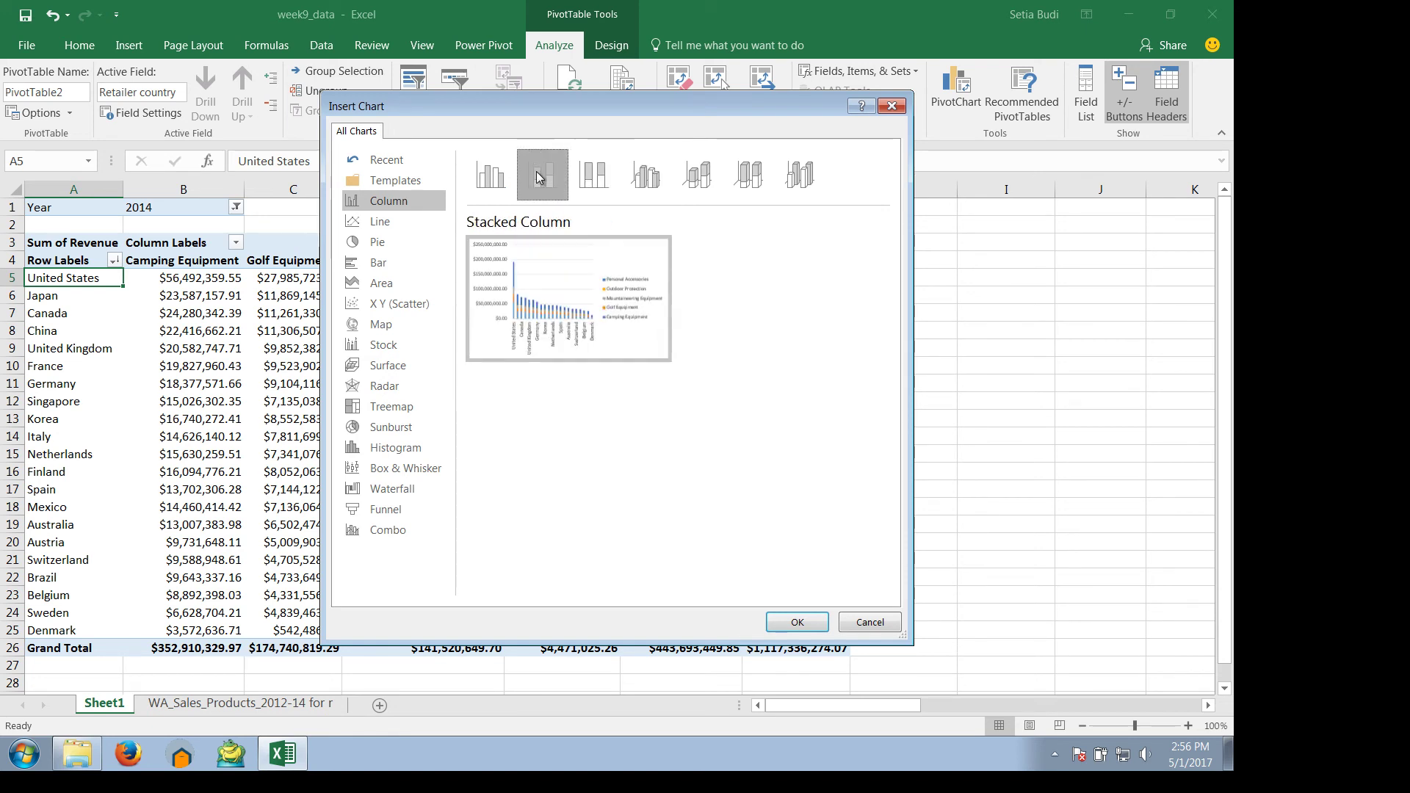
{"action": "left_click", "coordinate": [476, 188]}
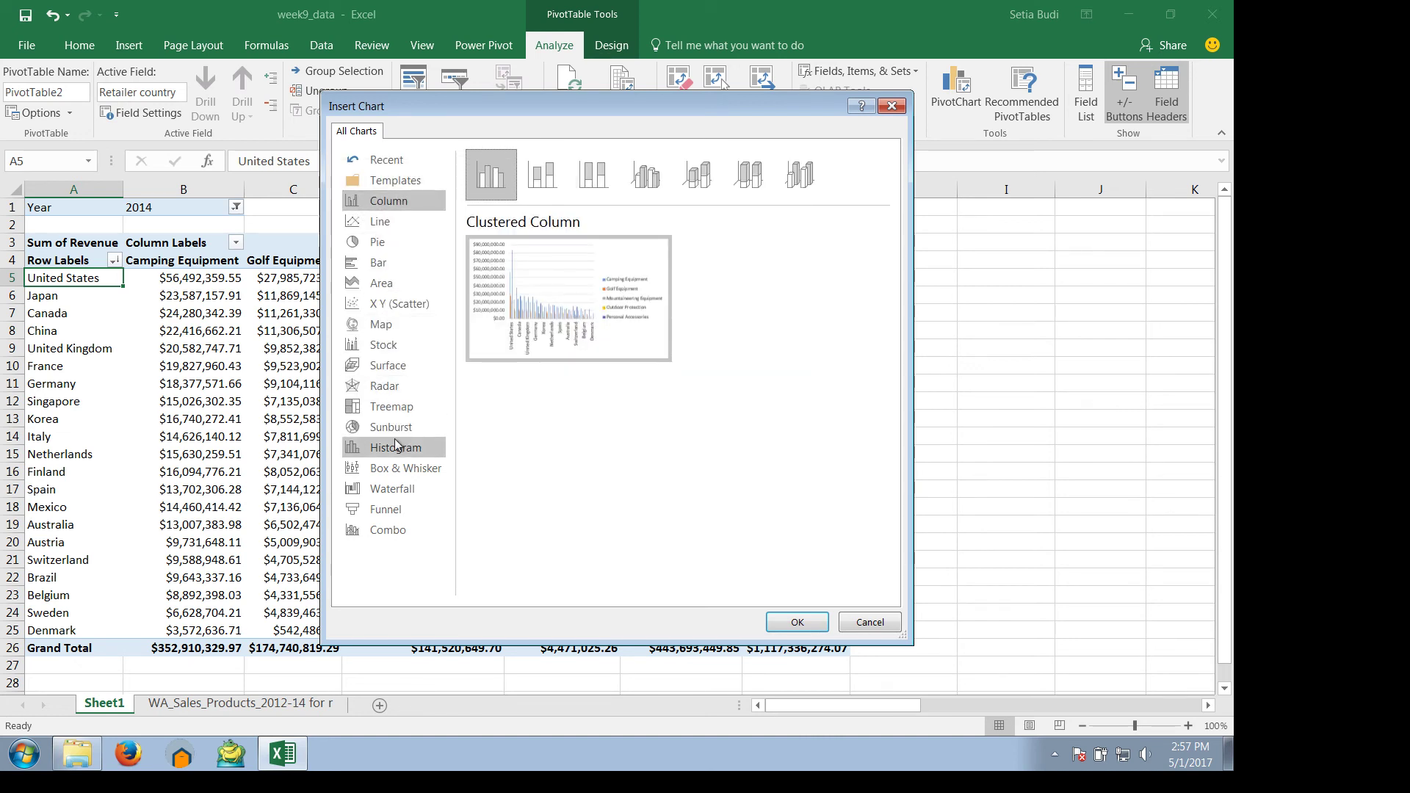
{"action": "left_click", "coordinate": [797, 623]}
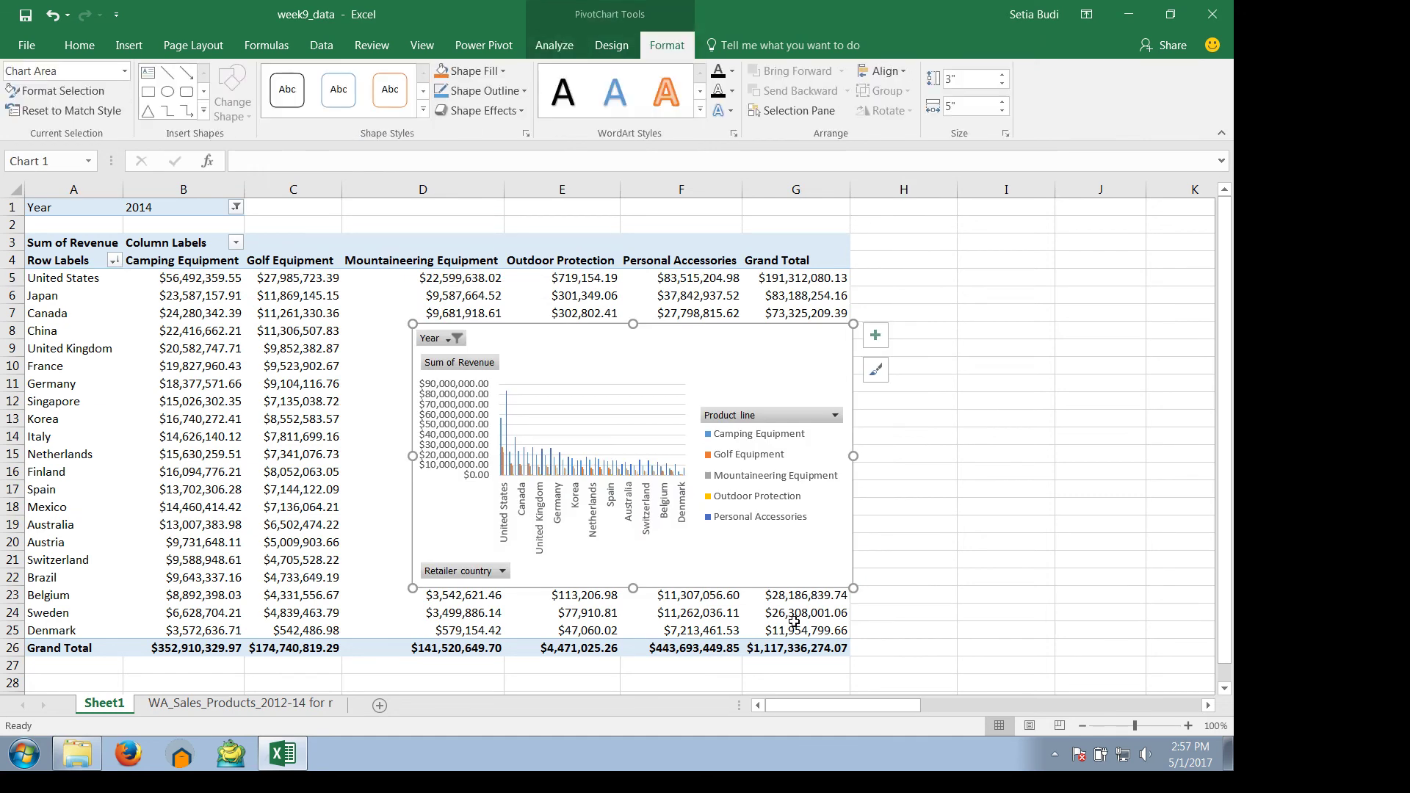
{"action": "left_click_drag", "start_coordinate": [681, 340], "coordinate": [1043, 252]}
{"action": "left_click_drag", "start_coordinate": [961, 264], "coordinate": [929, 263]}
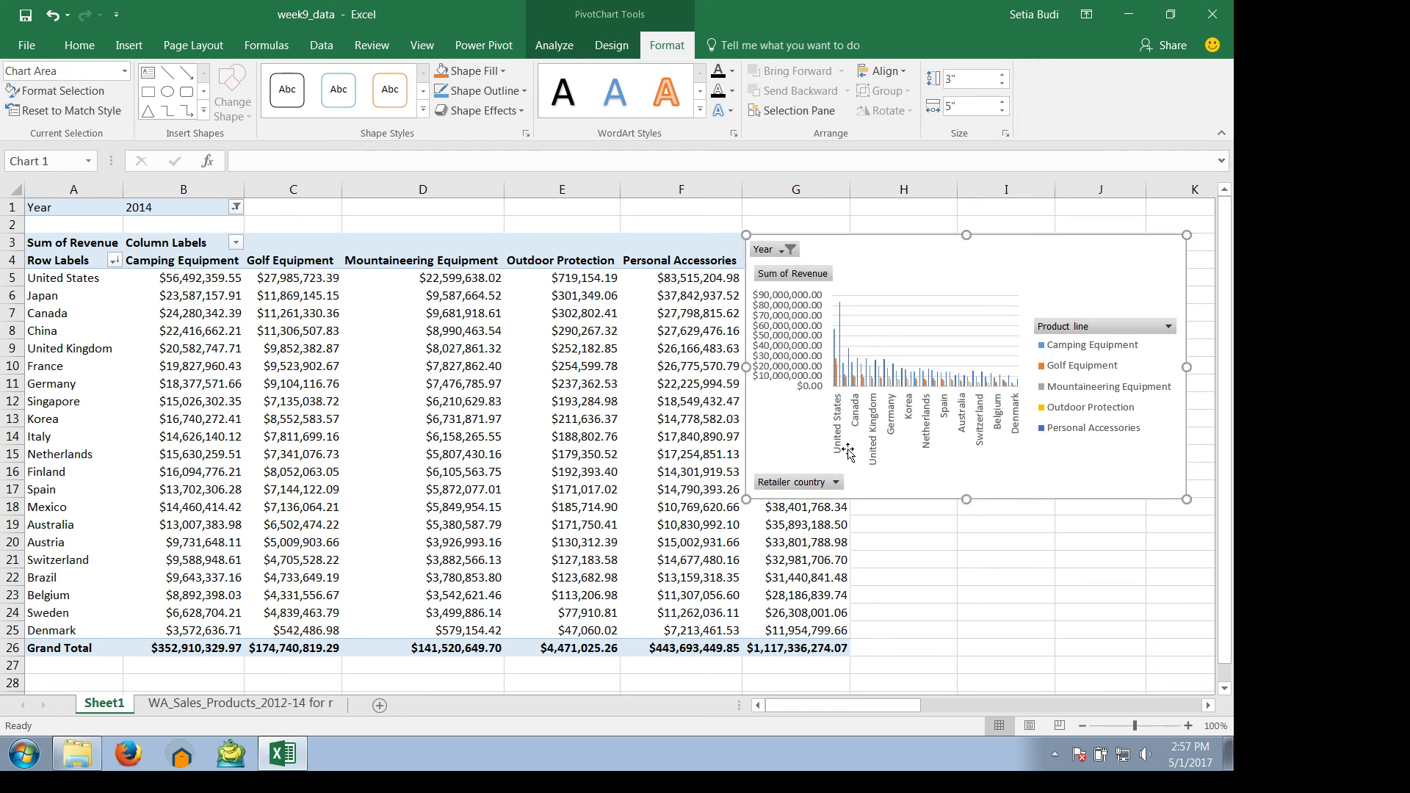
Change the PivotTable's Year report filter to 2012.
{"action": "left_click", "coordinate": [233, 206]}
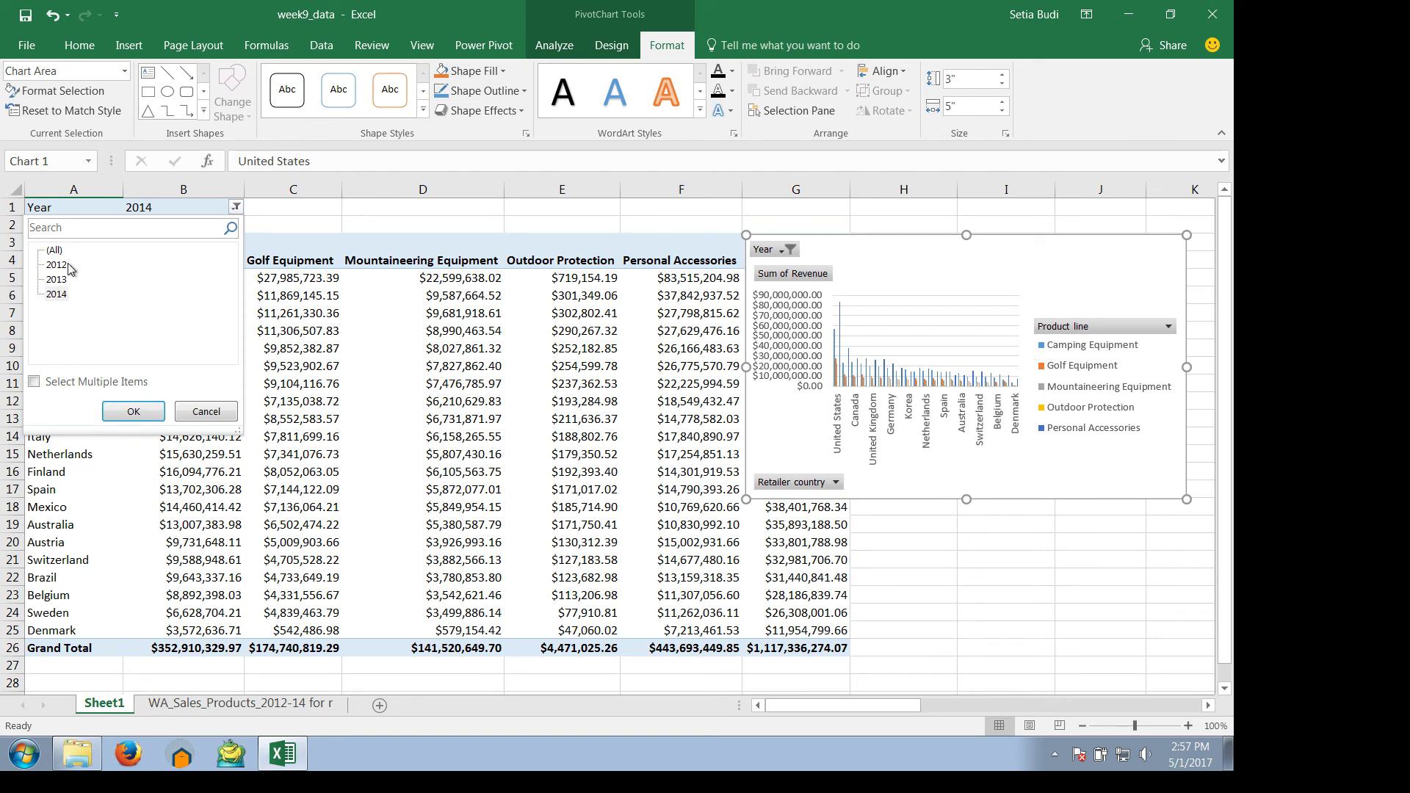
{"action": "left_click", "coordinate": [65, 266]}
{"action": "left_click", "coordinate": [134, 411]}
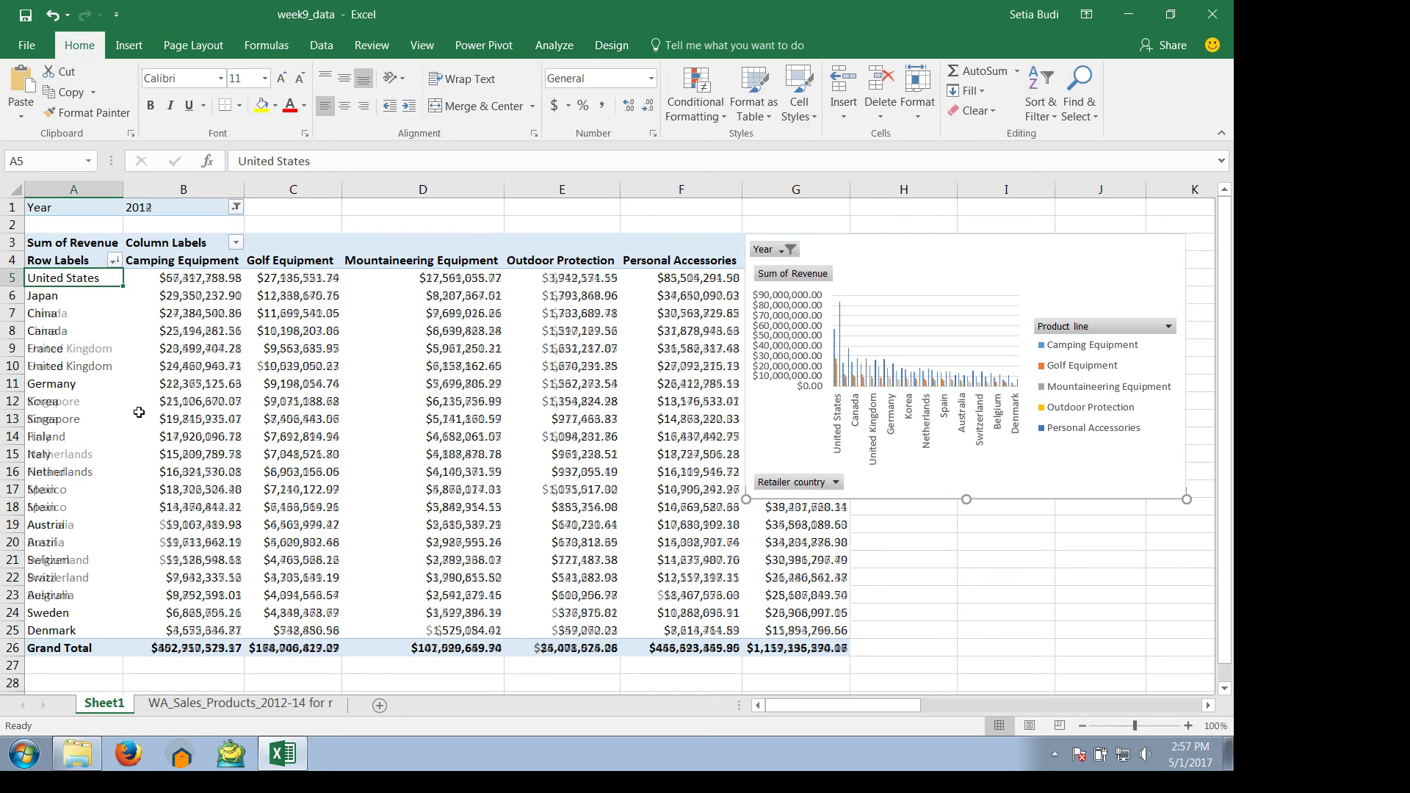